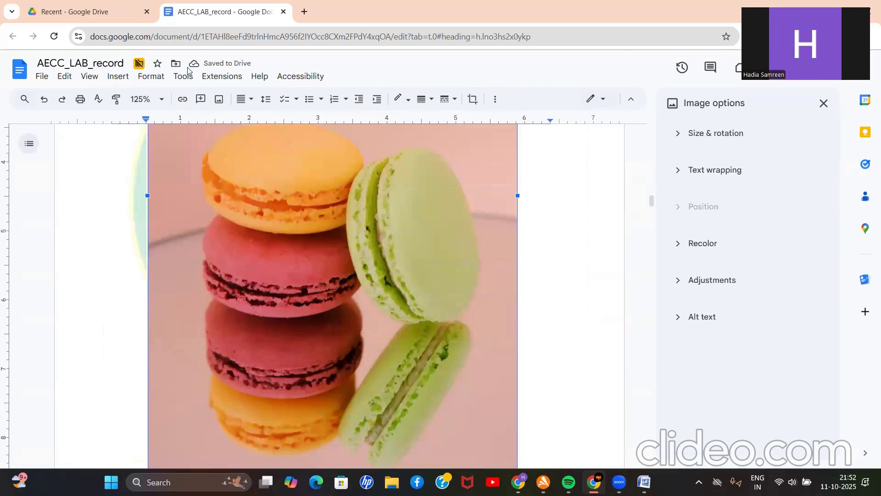
Replace the selected macaron image with the certificate image of the 5-day AI program from the recent Google Drive files
click(124, 76)
mouse_move(137, 96)
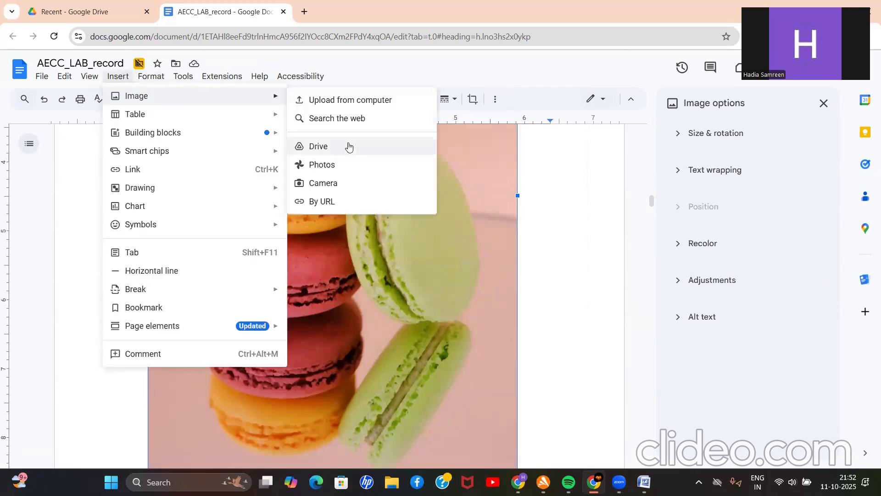
click(348, 146)
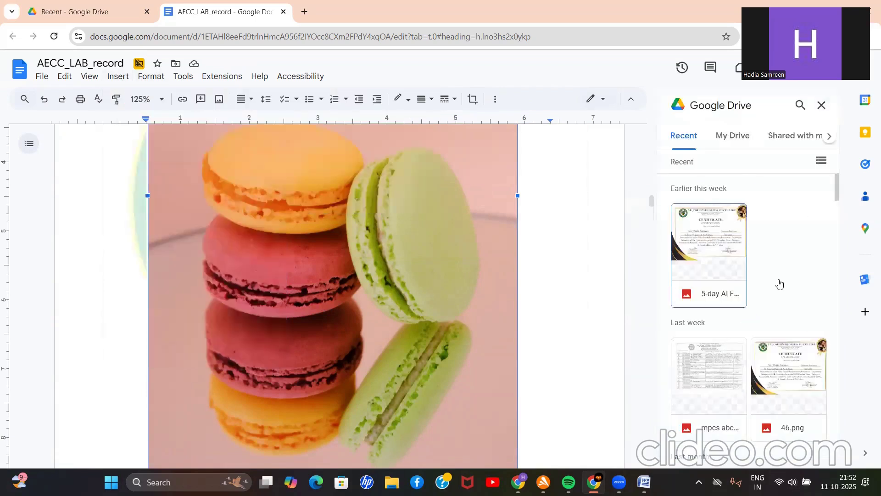
click(730, 233)
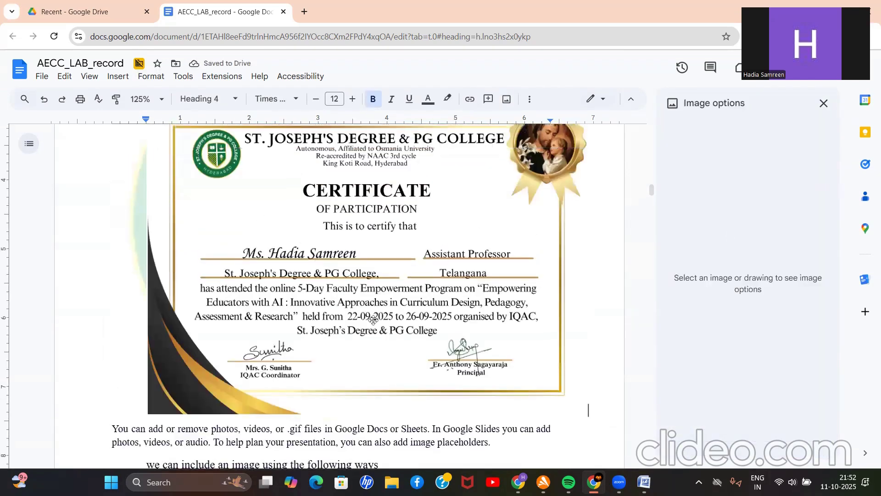
scroll(413, 287, up, 1)
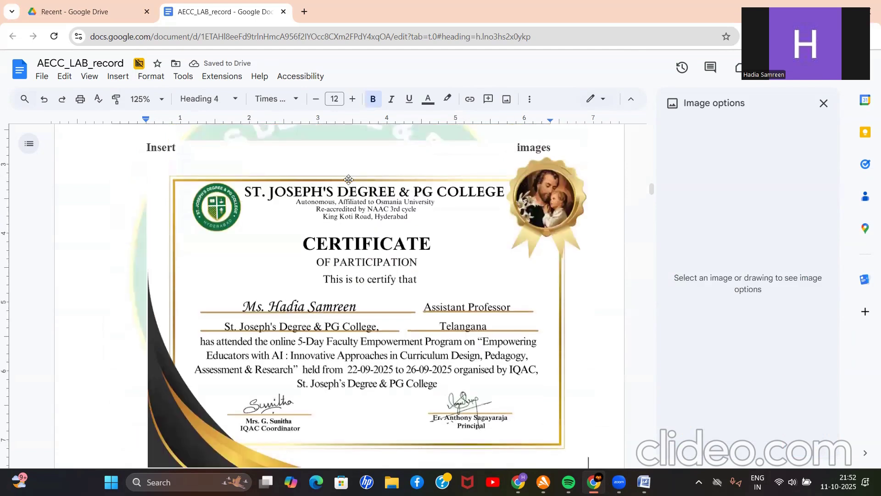
Try to insert an image by URL with the copied meeting link and its passcode, and clear the URL entry
click(120, 78)
mouse_move(137, 96)
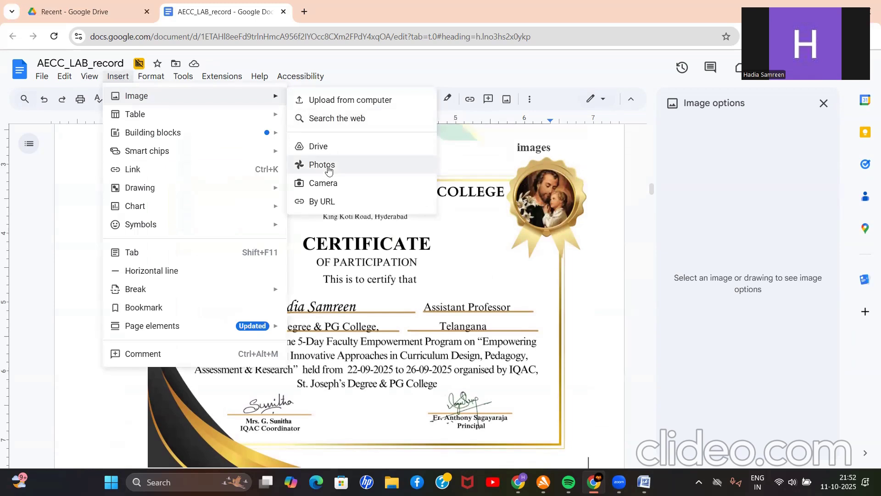
click(325, 201)
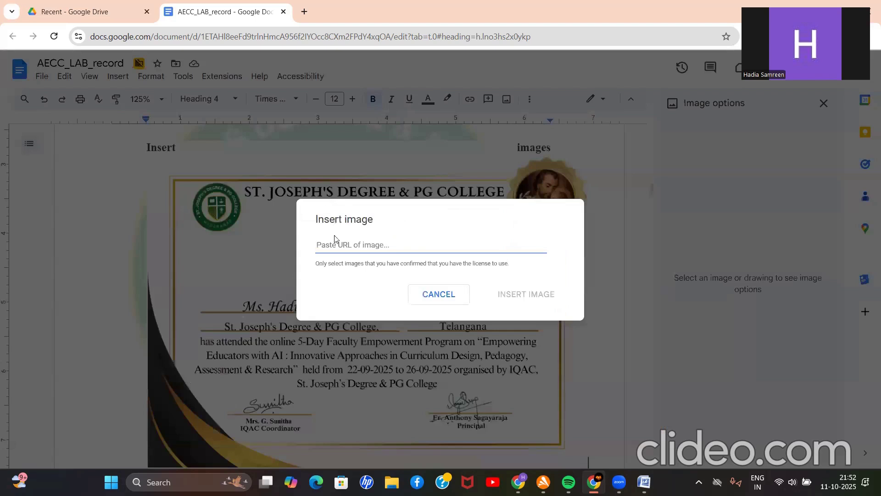
key(ctrl+v)
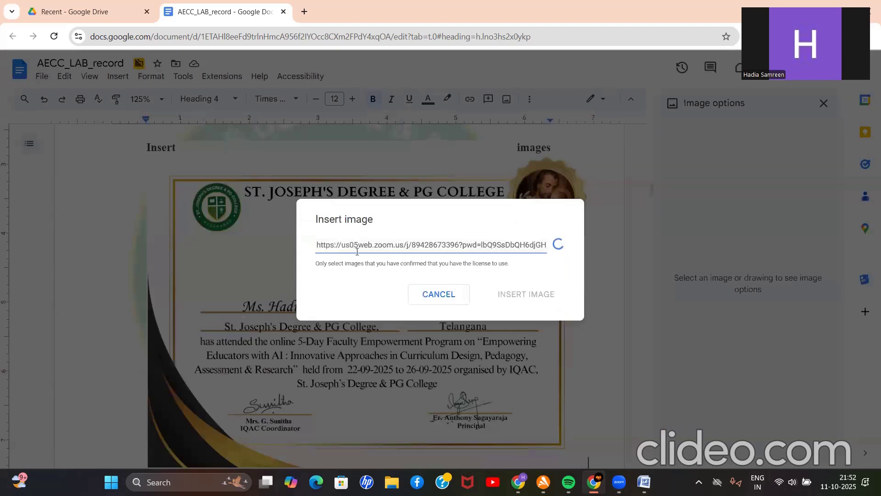
key(ctrl+a)
key(BackSpace)
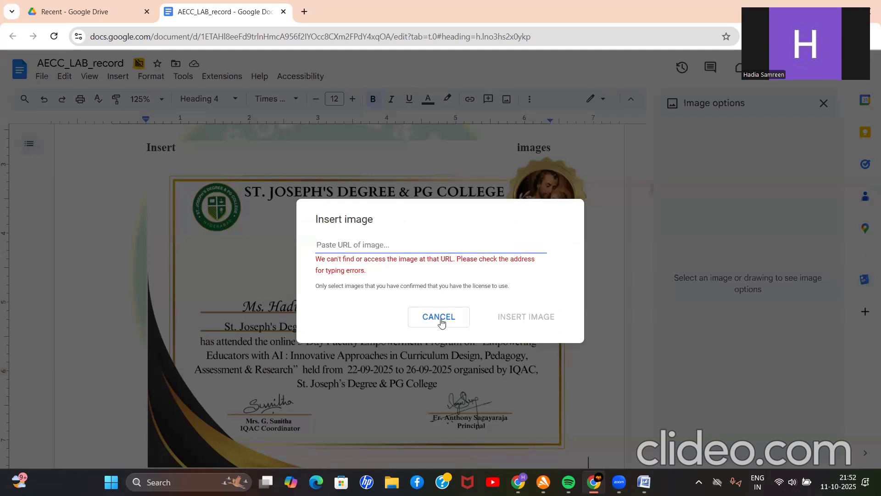
Search Google for "bike" in a new browser tab and show the image results
click(305, 11)
click(302, 34)
text(bi)
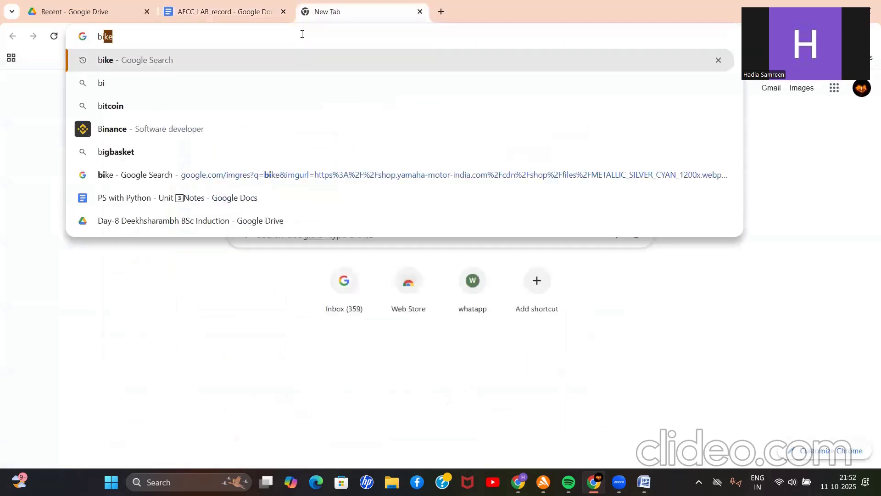
text(j)
key(BackSpace)
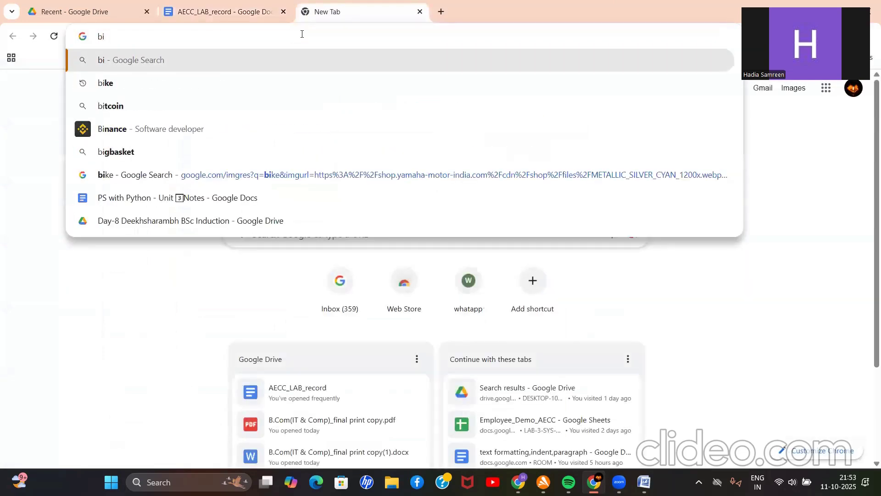
text(ke)
key(Return)
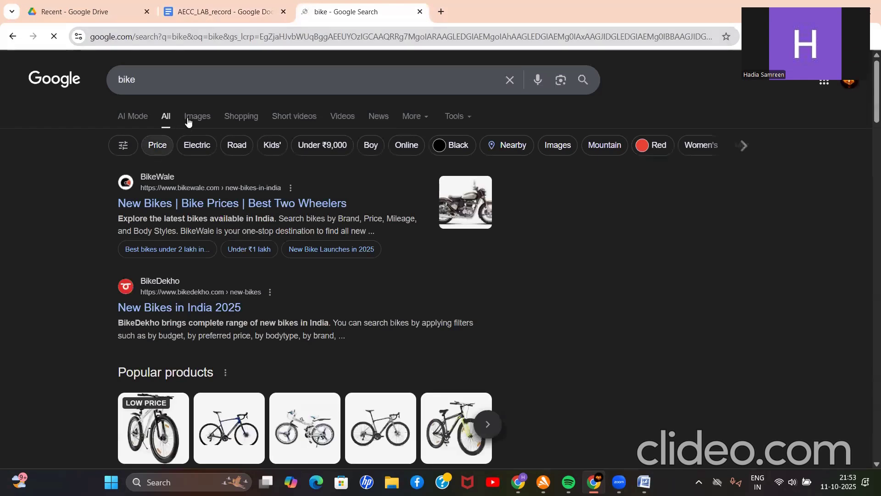
click(191, 119)
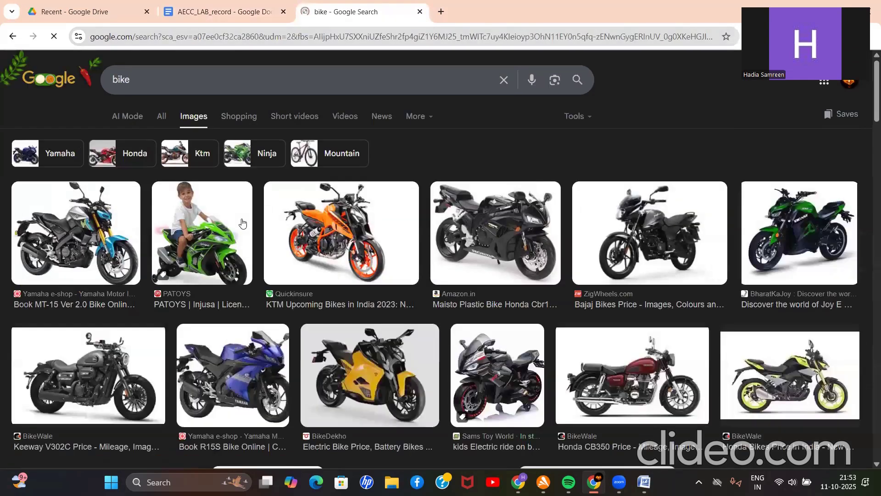
Copy the link address of the green PATOYS bike image and try it as the image URL in the AECC_LAB_record document
click(241, 229)
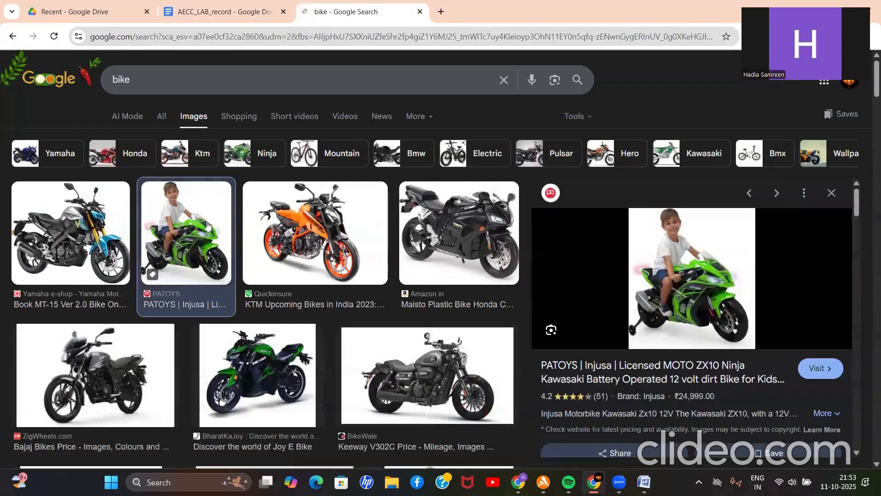
right_click(207, 205)
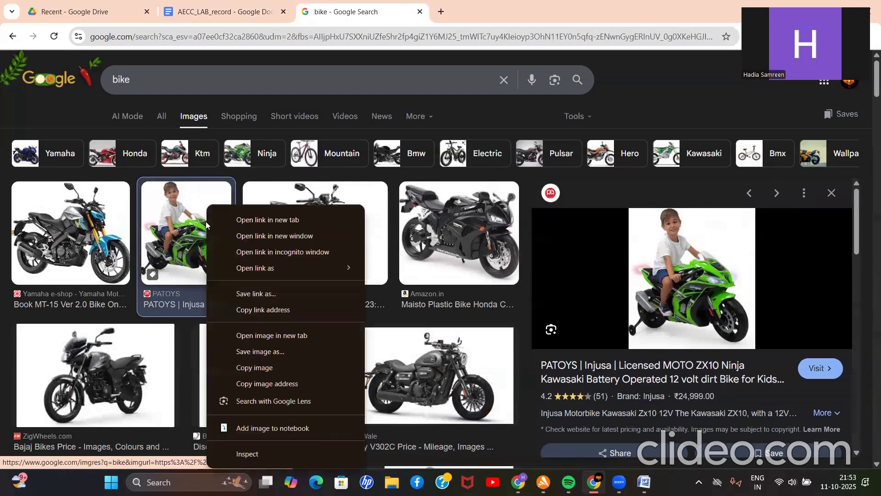
click(272, 312)
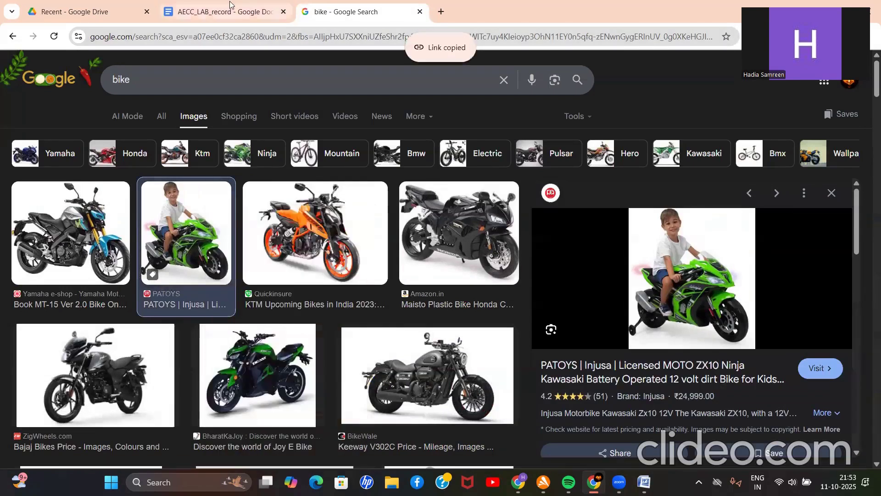
click(230, 5)
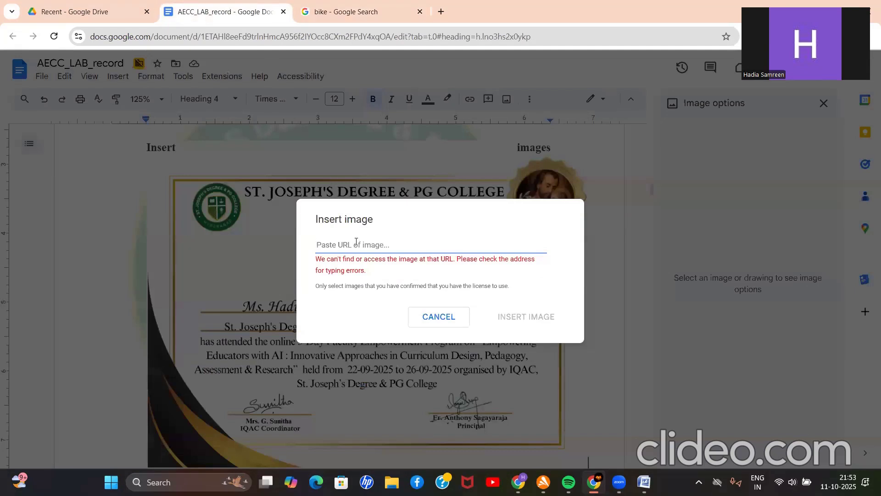
key(ctrl+v)
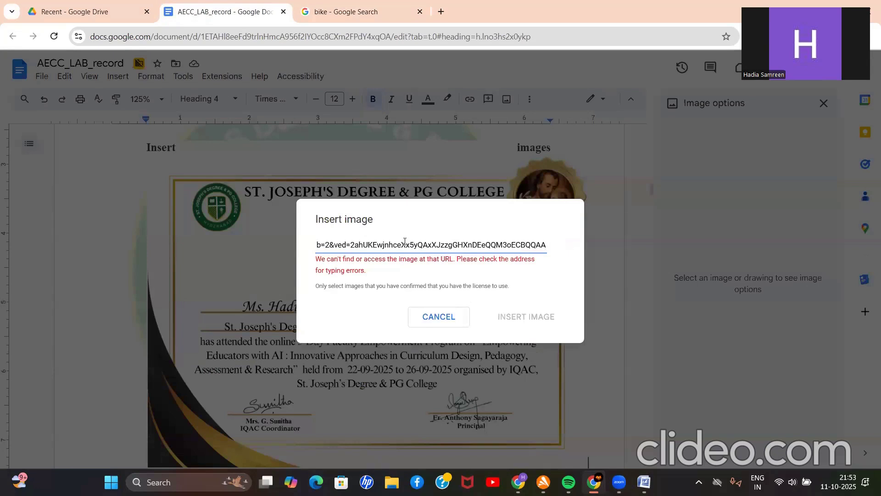
Remove characters from the end of the pasted image URL
key(BackSpace)
key(BackSpace)
key(BackSpace)
key(BackSpace)
key(BackSpace)
key(BackSpace)
key(BackSpace)
key(BackSpace)
key(BackSpace)
key(BackSpace)
key(BackSpace)
key(BackSpace)
key(BackSpace)
key(BackSpace)
key(BackSpace)
key(BackSpace)
key(BackSpace)
key(BackSpace)
key(BackSpace)
key(BackSpace)
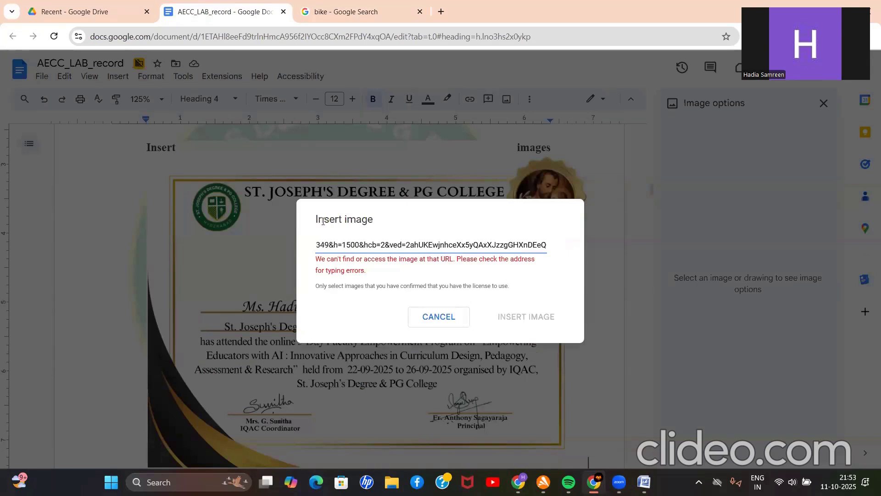
key(BackSpace)
key(BackSpace)
key(BackSpace)
key(BackSpace)
key(BackSpace)
key(BackSpace)
key(BackSpace)
key(BackSpace)
key(BackSpace)
key(BackSpace)
key(BackSpace)
key(BackSpace)
key(BackSpace)
key(BackSpace)
key(BackSpace)
key(BackSpace)
key(BackSpace)
key(BackSpace)
key(BackSpace)
key(BackSpace)
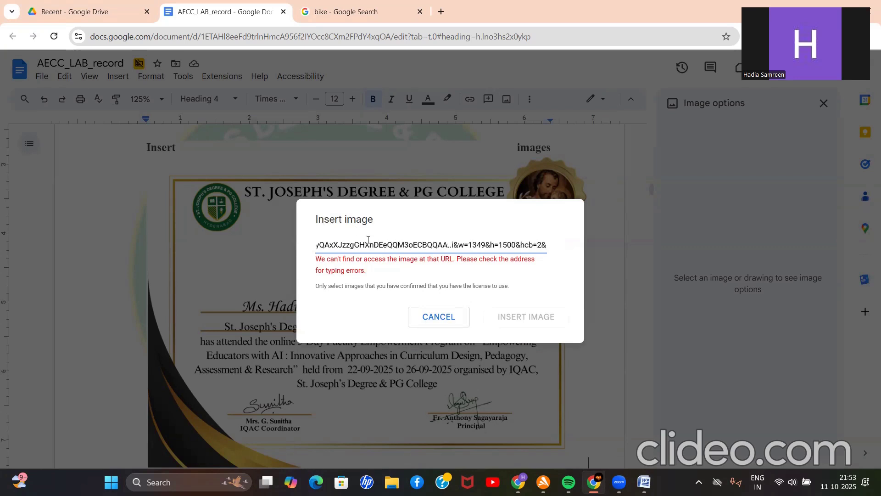
Replace the shortened image URL with the full copied bike link, and clear the entry again
key(ctrl+a)
key(BackSpace)
key(ctrl+v)
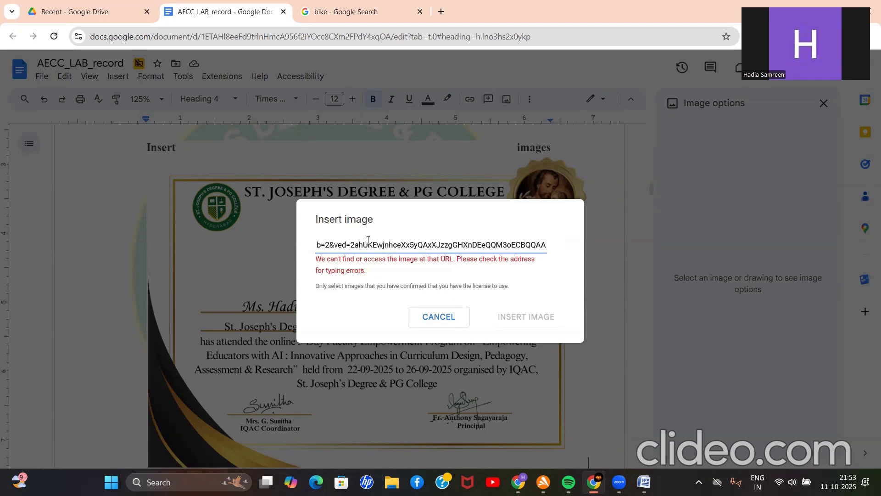
key(ctrl+a)
key(BackSpace)
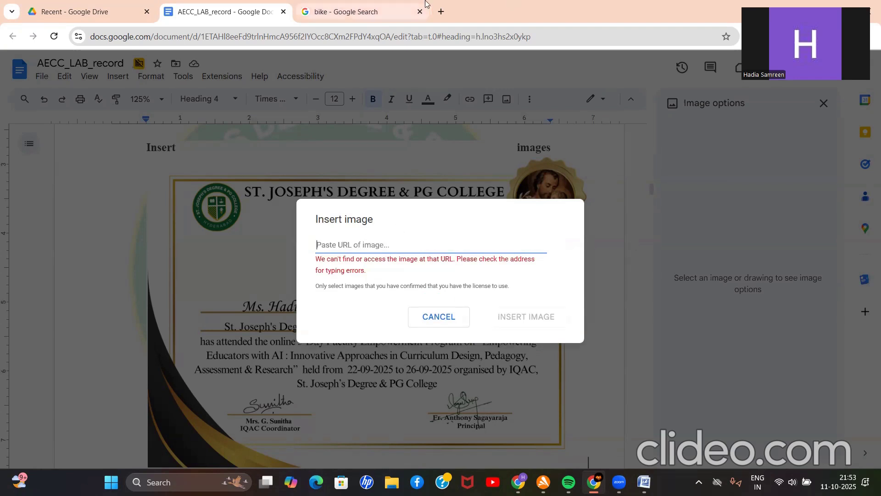
Try to insert the orange KTM bike from the image results by its copied link address, and cancel the image insertion
click(349, 12)
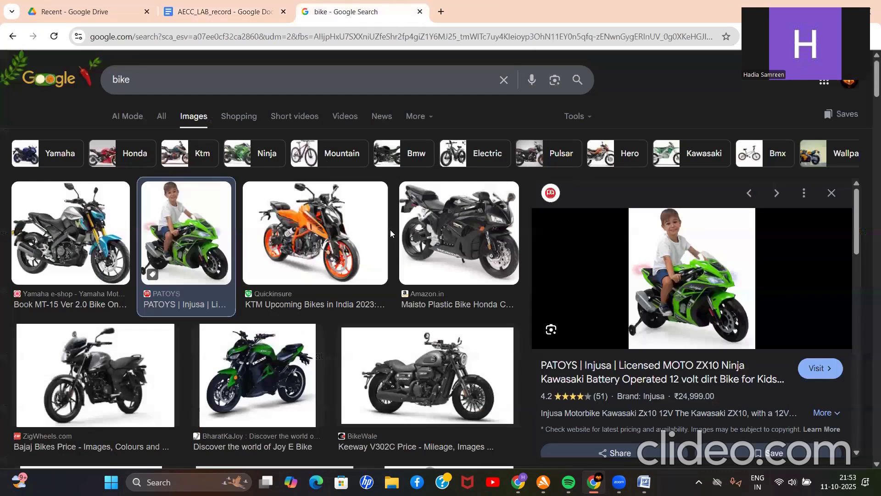
right_click(337, 227)
click(387, 309)
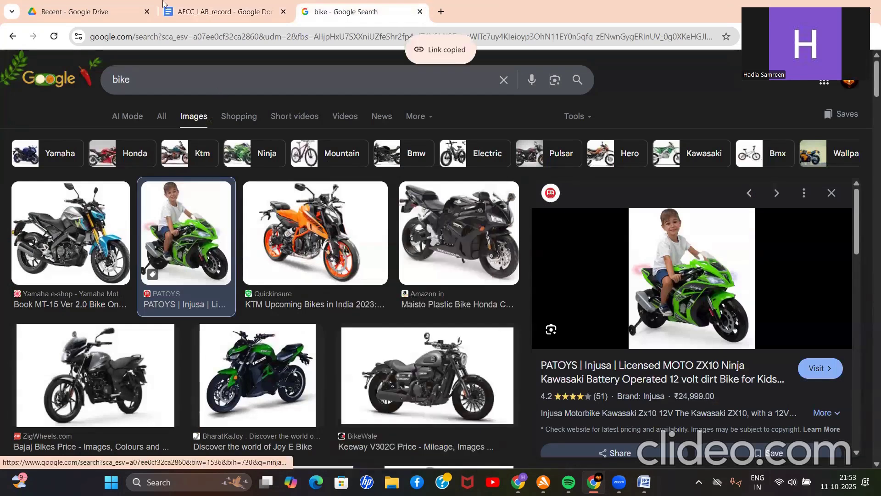
click(236, 4)
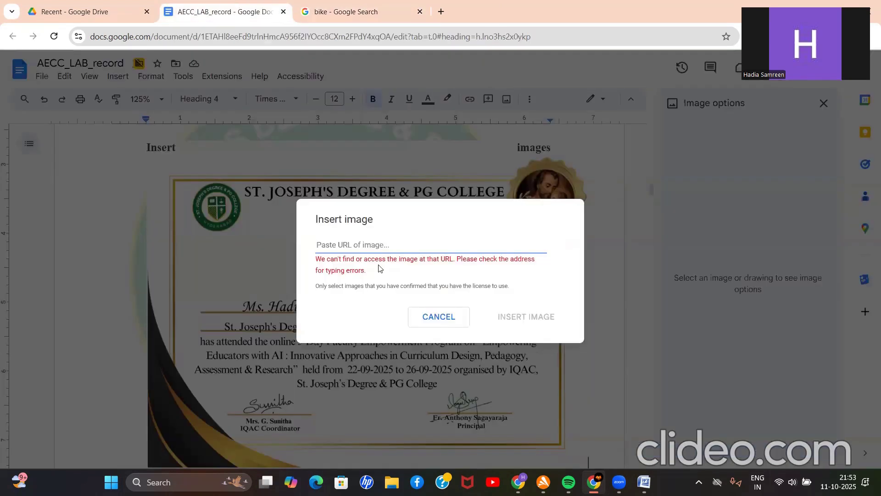
key(ctrl+v)
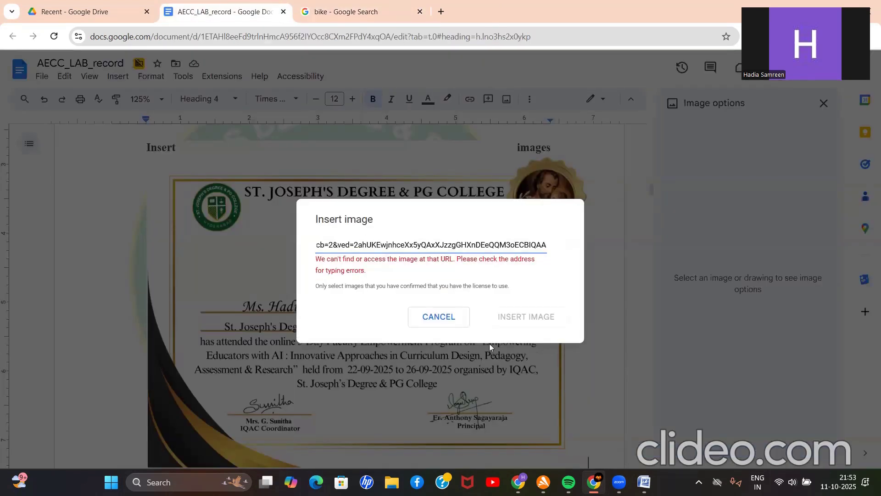
click(446, 317)
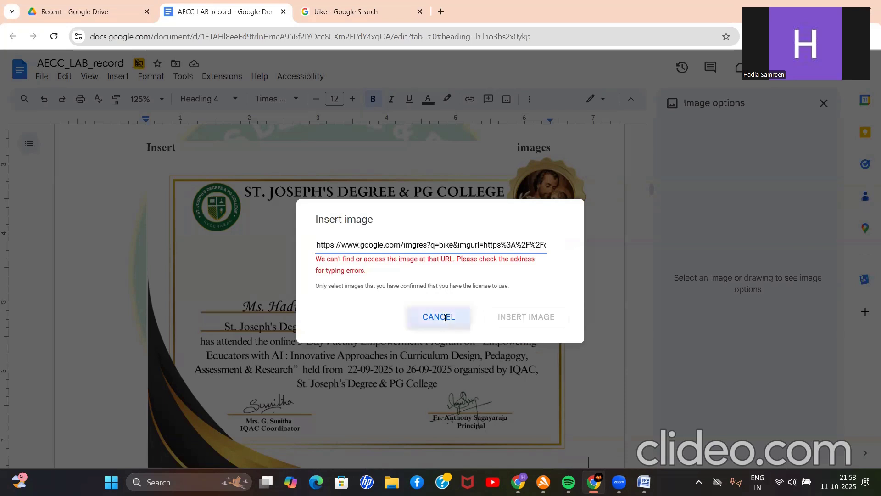
Delete the certificate image from the "Insert images" heading
scroll(445, 318, down, 1)
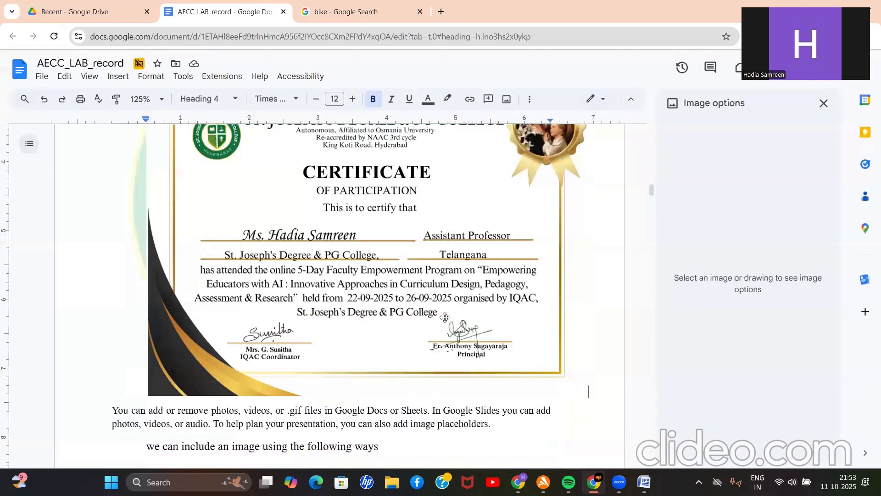
click(445, 317)
key(Delete)
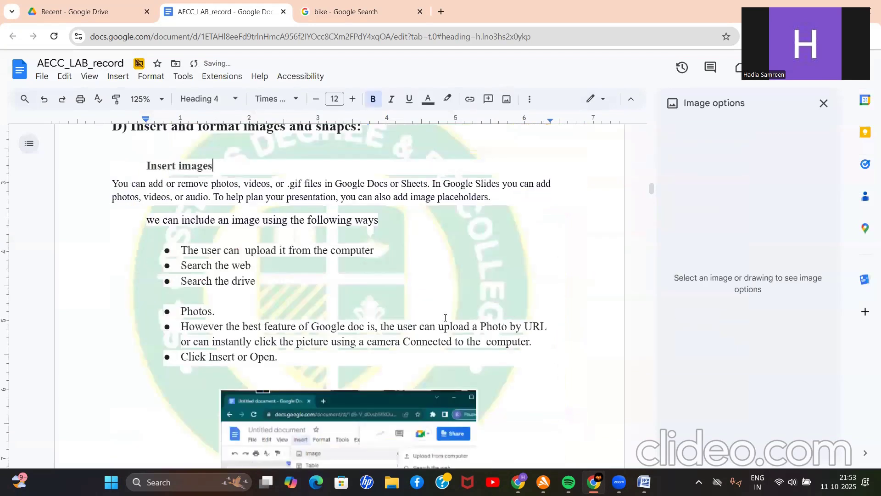
scroll(445, 318, up, 5)
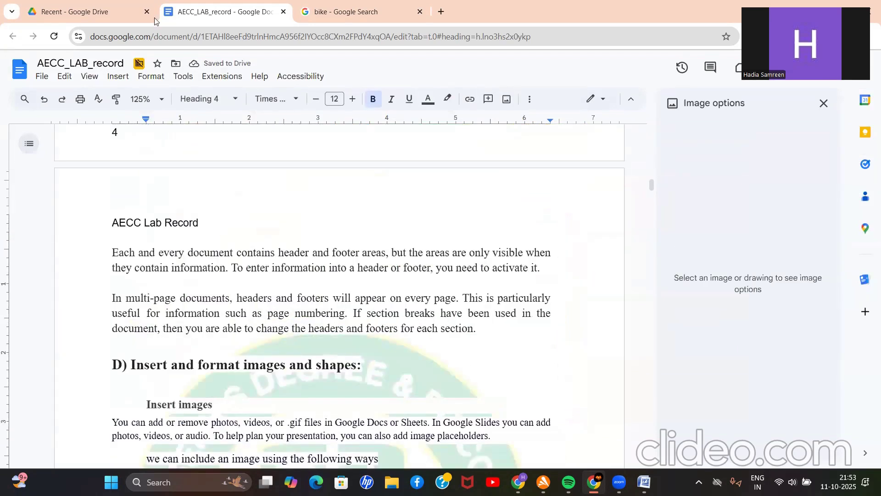
click(124, 76)
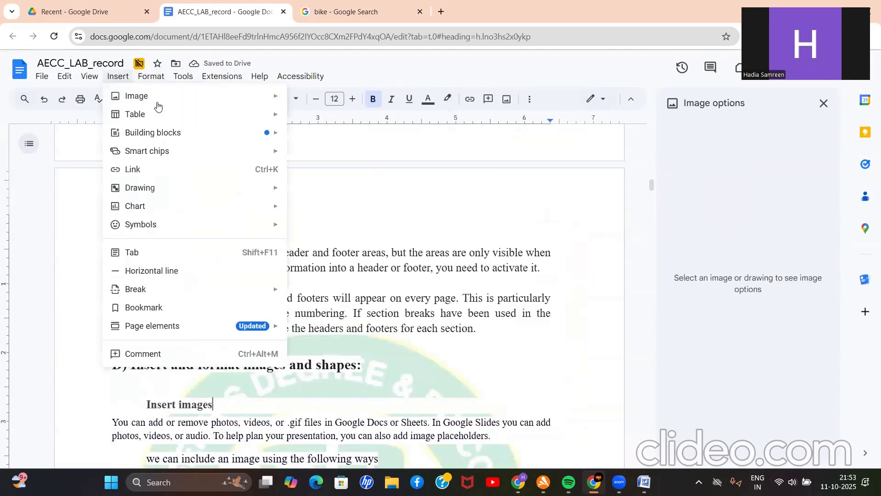
mouse_move(151, 77)
click(81, 223)
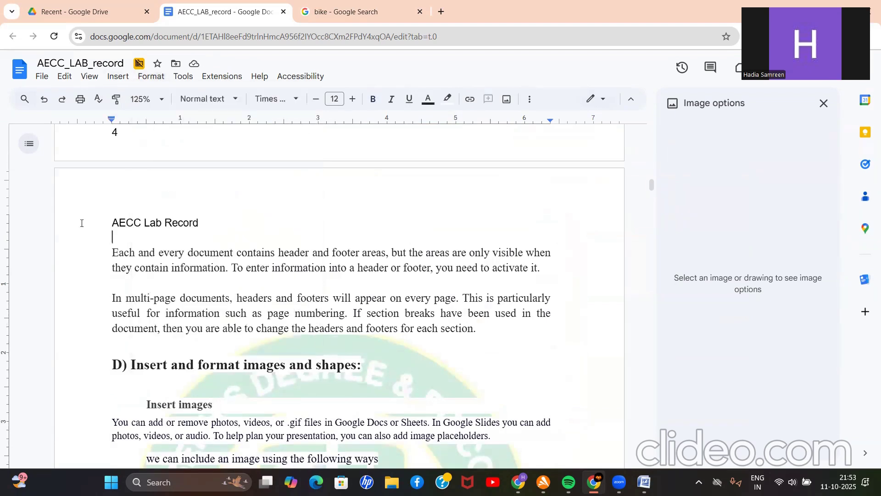
Return to the question list at the document's start and place the cursor after "Insert and format images and shapes"
scroll(81, 223, up, 20)
scroll(82, 223, up, 20)
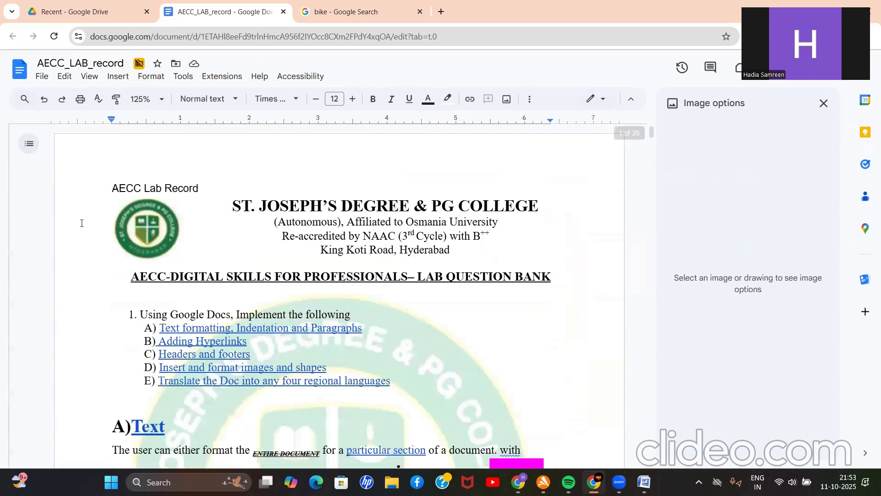
scroll(183, 257, down, 3)
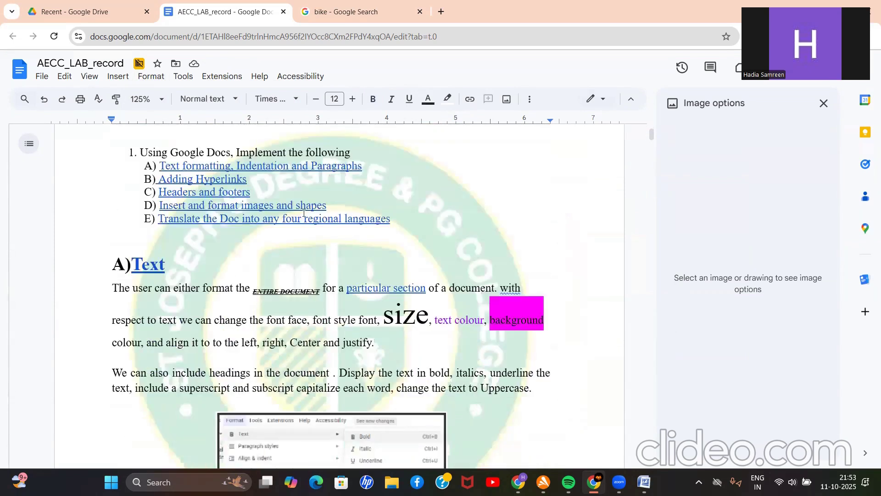
double_click(329, 207)
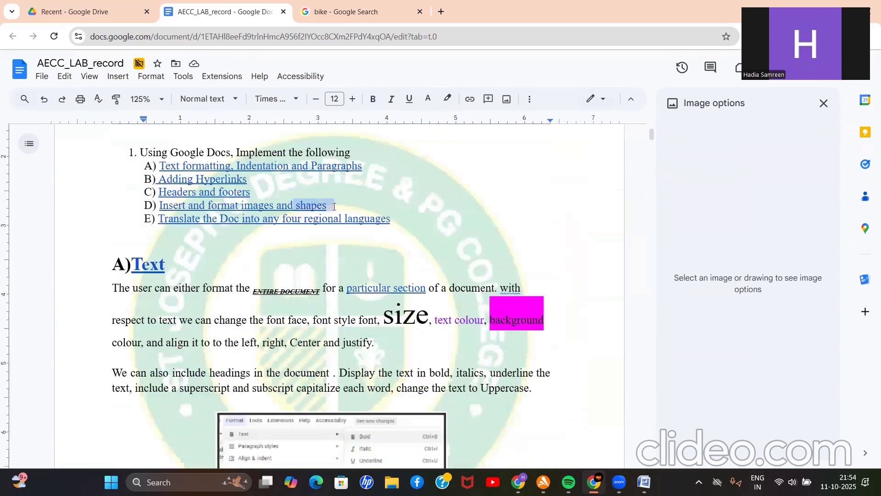
click(332, 207)
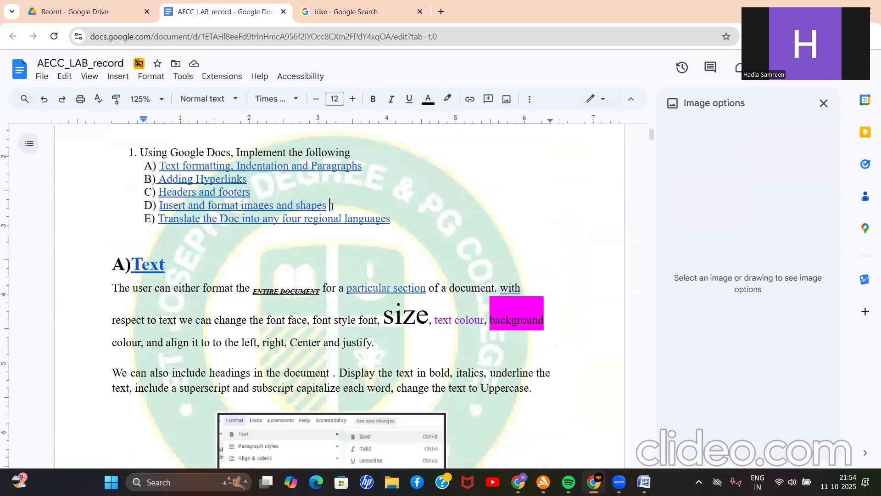
Create a new drawing with a four-point star shape about 2.4 inches wide and fill it with solid yellow
click(118, 76)
mouse_move(154, 192)
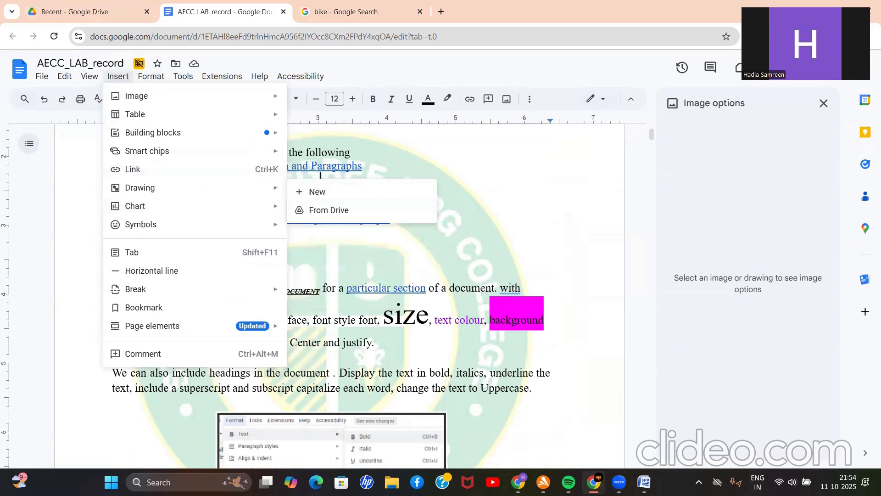
click(306, 193)
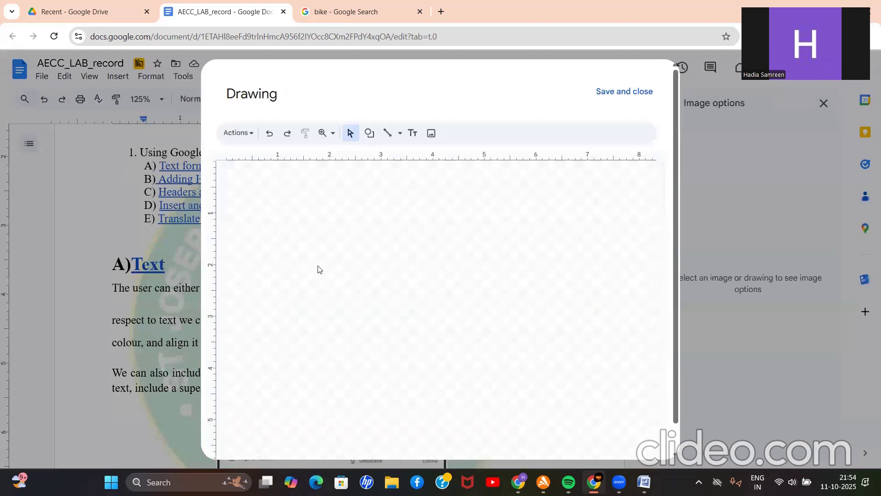
click(369, 133)
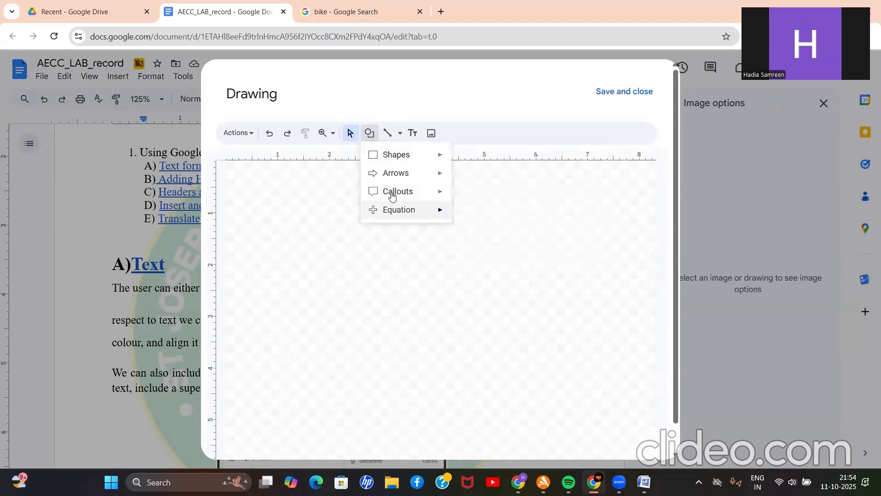
mouse_move(393, 215)
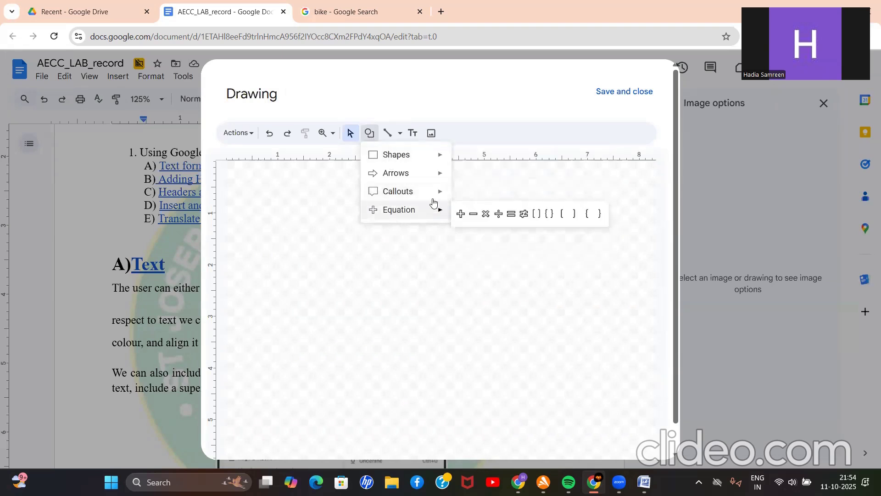
mouse_move(434, 199)
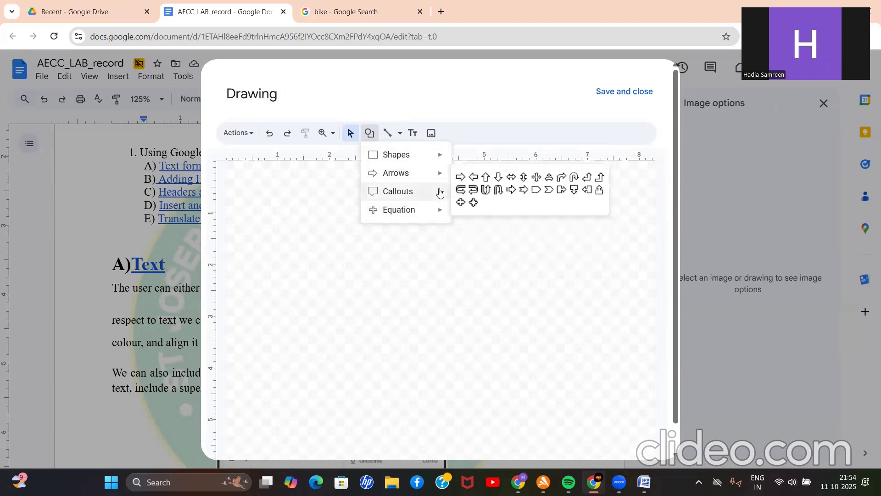
click(482, 197)
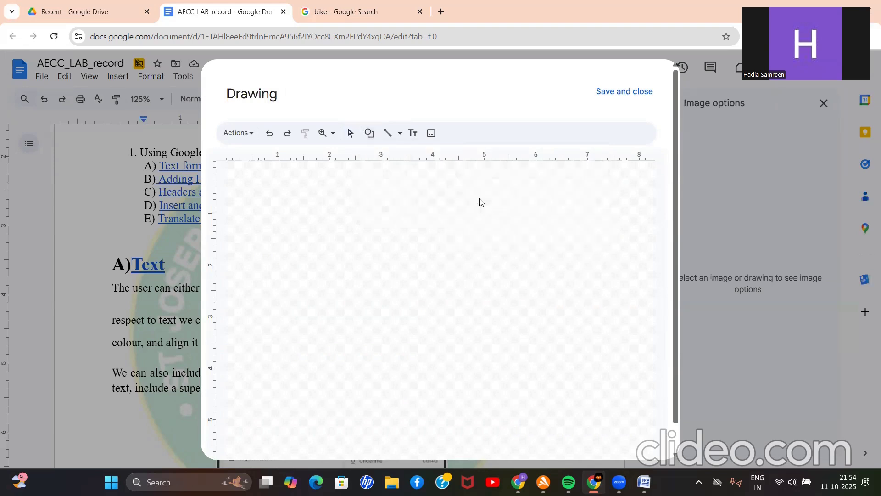
drag(480, 200, 535, 254)
mouse_move(407, 219)
mouse_down()
mouse_move(490, 250)
mouse_move(493, 232)
mouse_move(518, 237)
mouse_move(421, 294)
mouse_move(410, 323)
mouse_up()
click(452, 133)
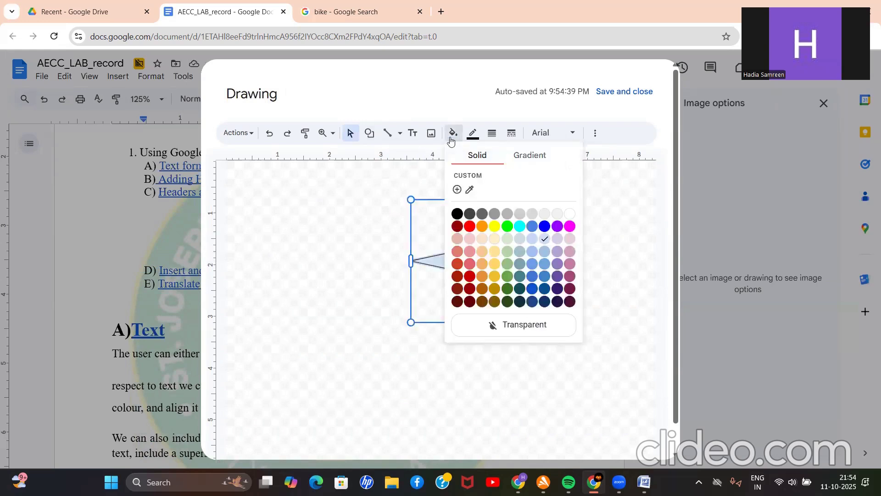
click(495, 226)
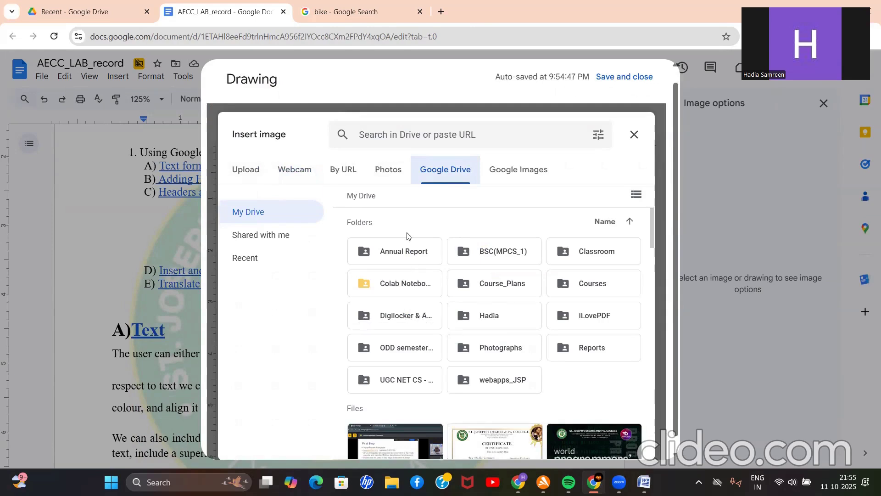
Insert the 5.png image from Google Drive into the drawing, reposition it, and delete it again
scroll(407, 236, down, 3)
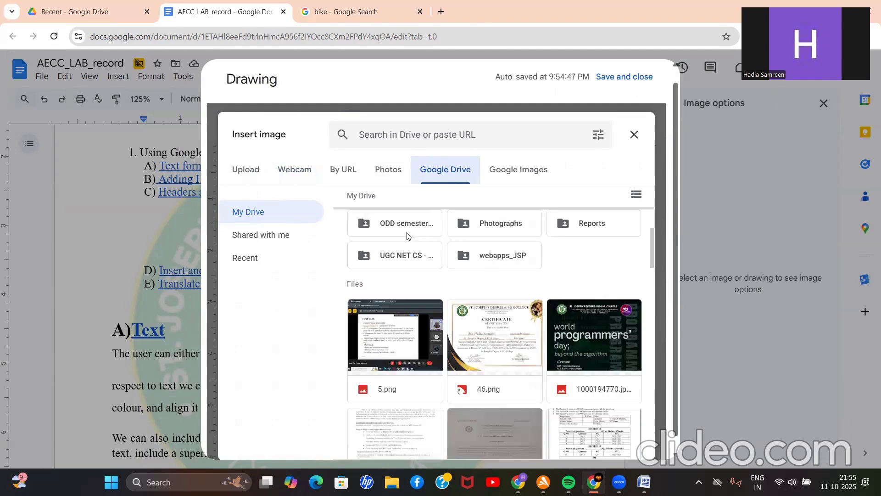
double_click(436, 340)
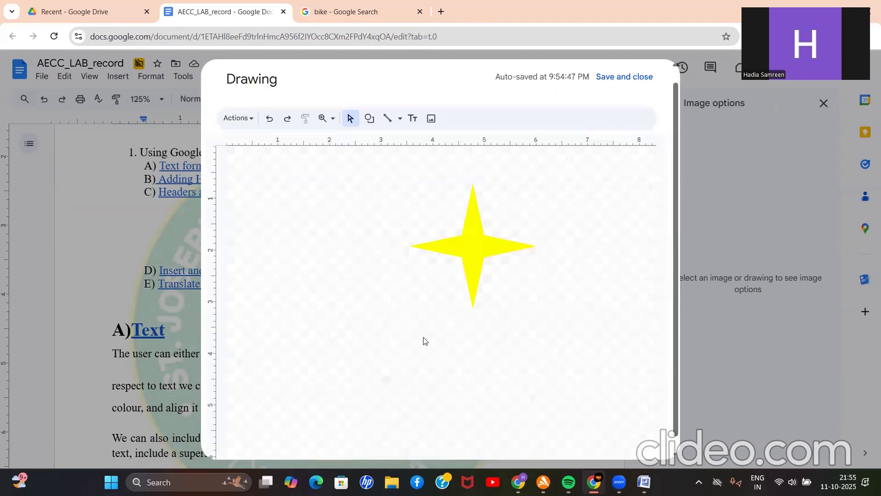
drag(361, 362, 375, 270)
drag(486, 360, 463, 314)
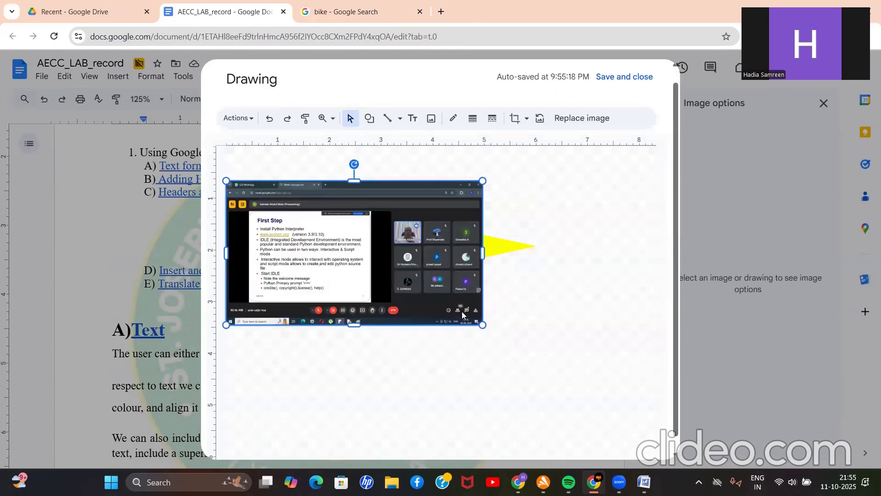
key(Delete)
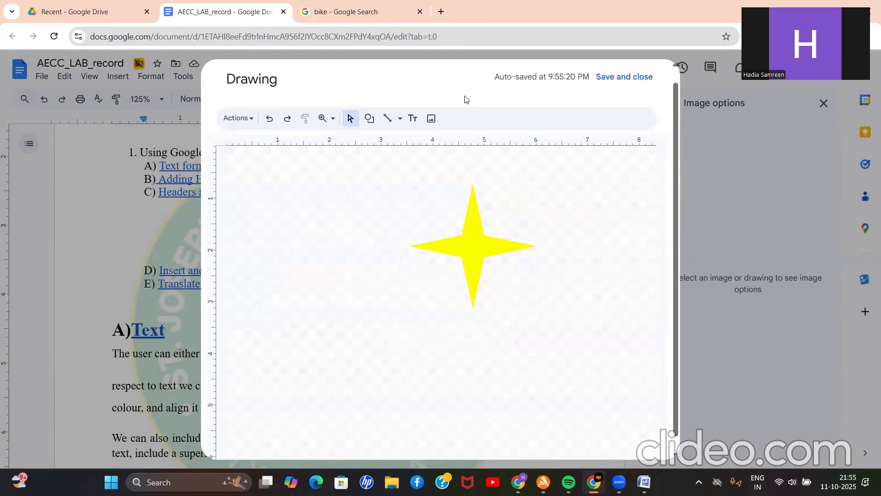
Save the drawing into the document and shrink the inserted star to about 1.4 inches wide
click(640, 73)
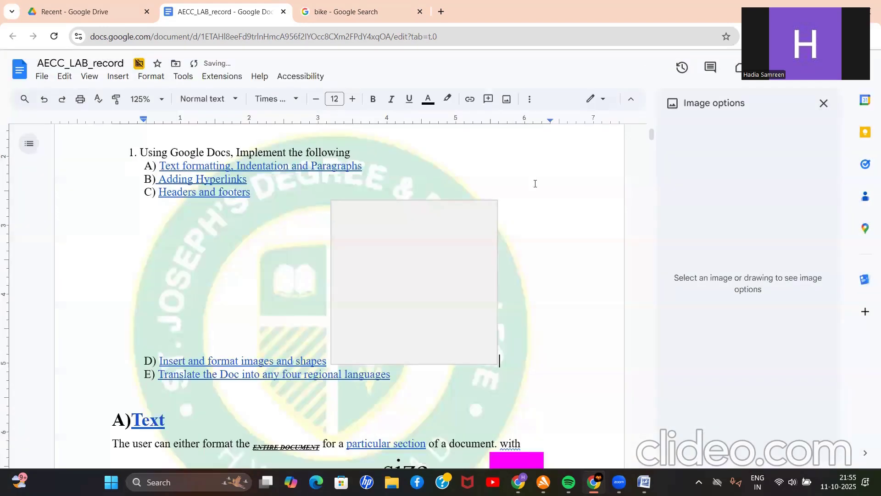
click(399, 288)
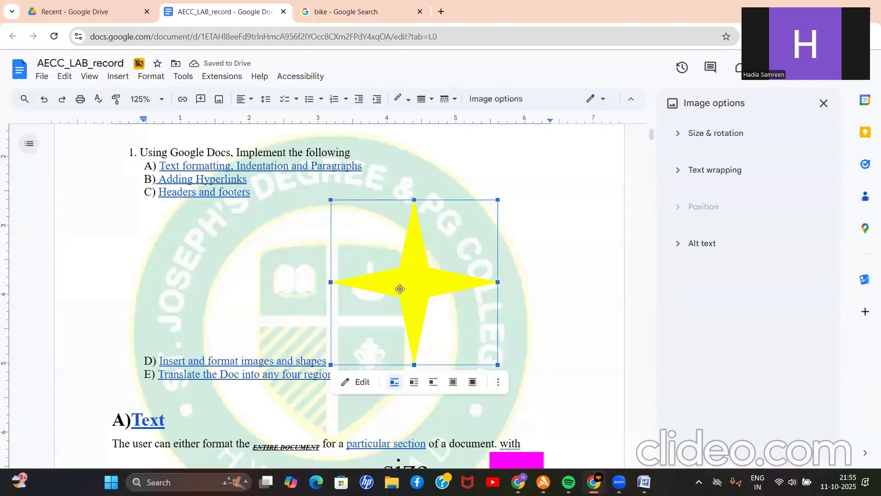
drag(497, 364, 429, 278)
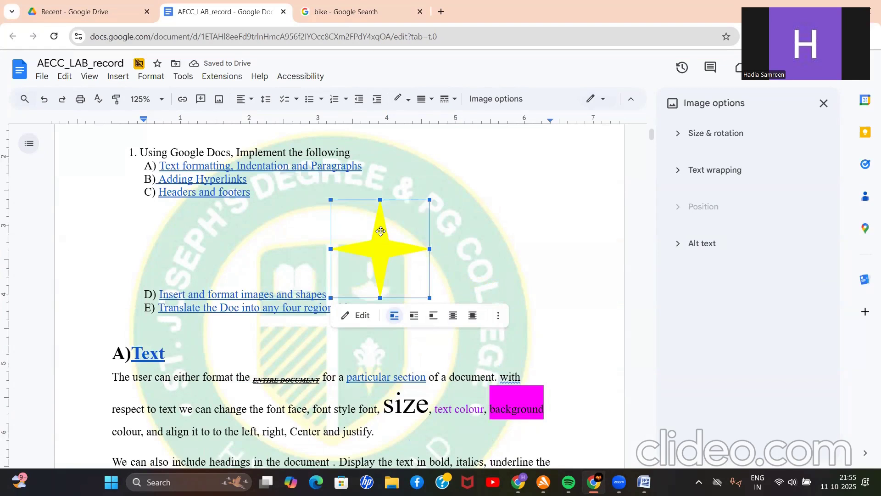
Delete the star drawing beside "Insert and format images and shapes"
key(Delete)
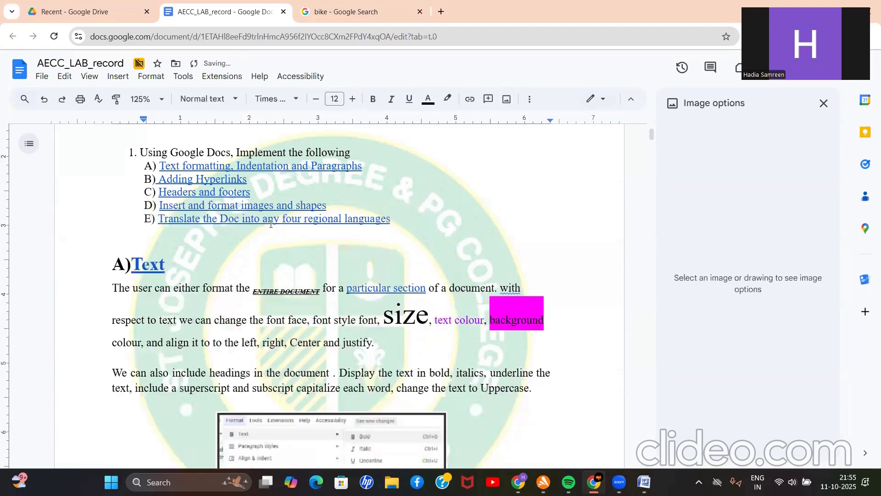
Open the document linked from "Translate the Doc into any four regional languages" and review its translated sections and available file options
click(219, 216)
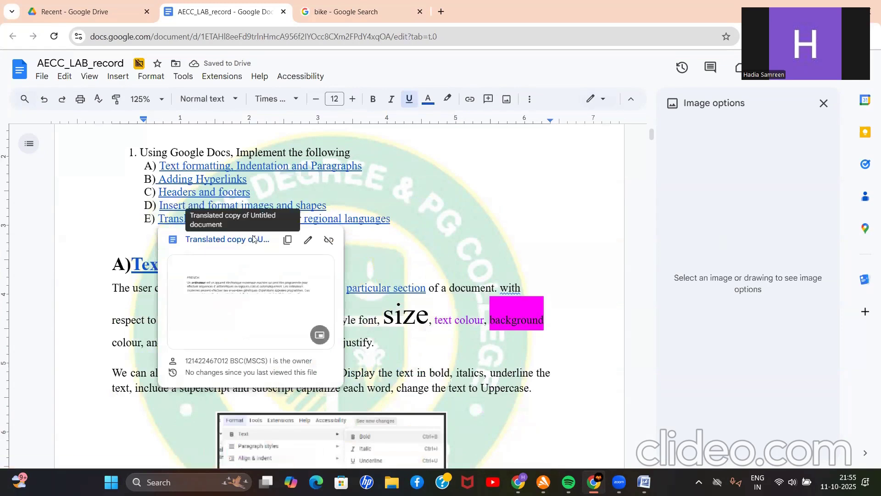
click(253, 239)
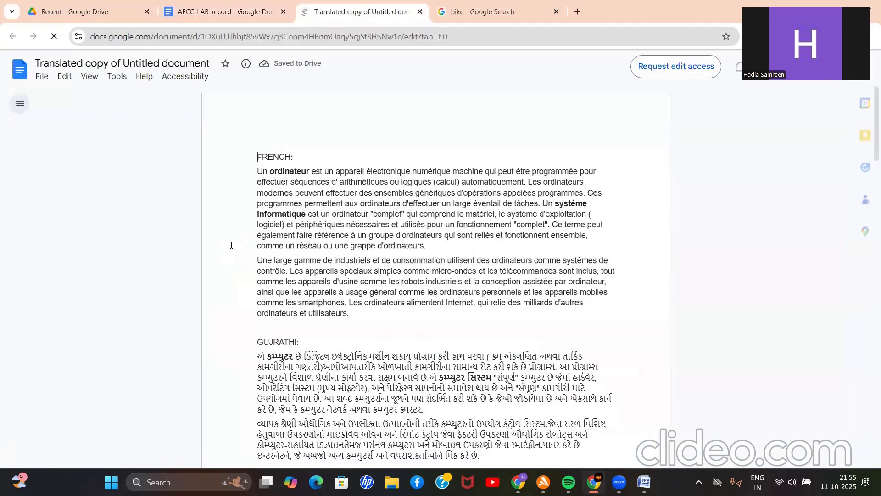
scroll(248, 238, down, 20)
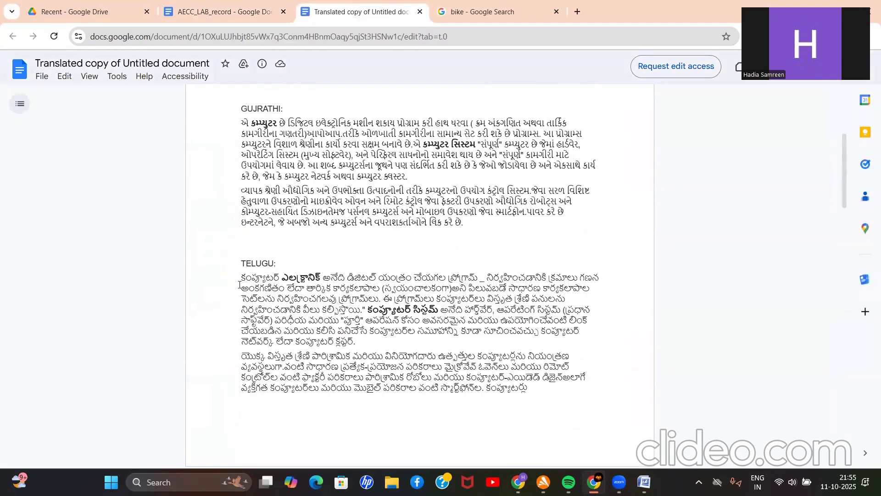
scroll(240, 285, down, 10)
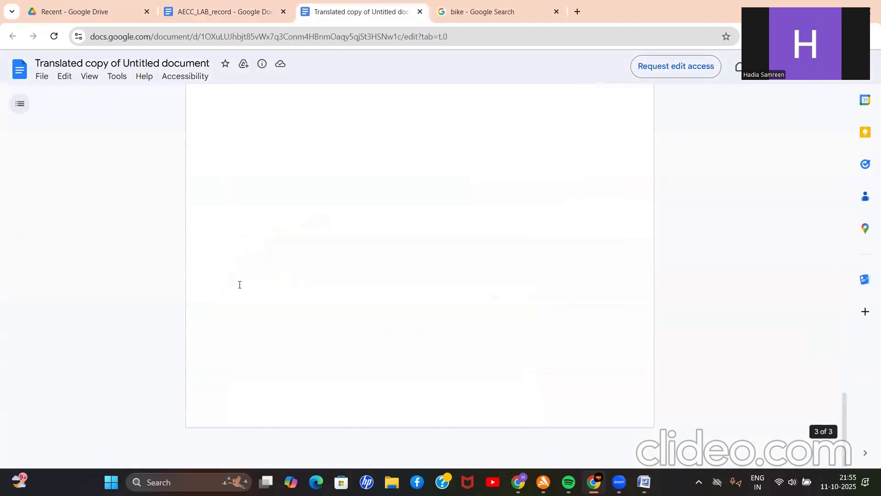
scroll(240, 284, up, 20)
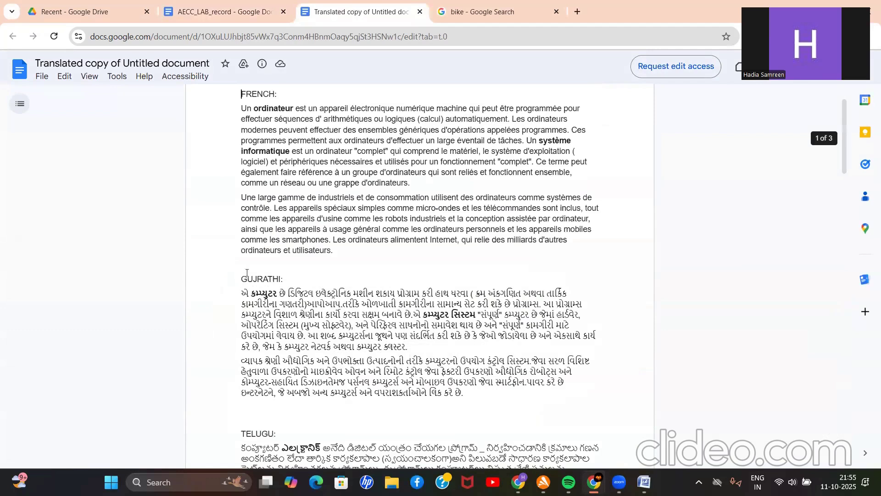
scroll(247, 273, up, 2)
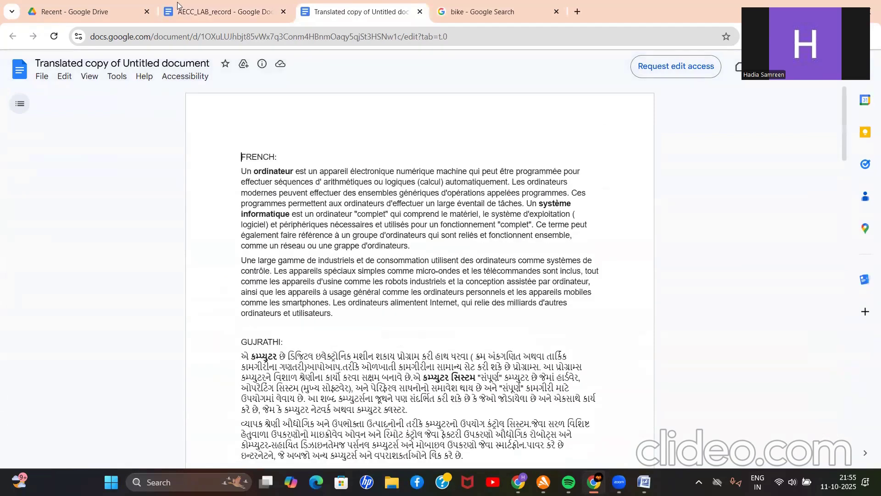
click(42, 79)
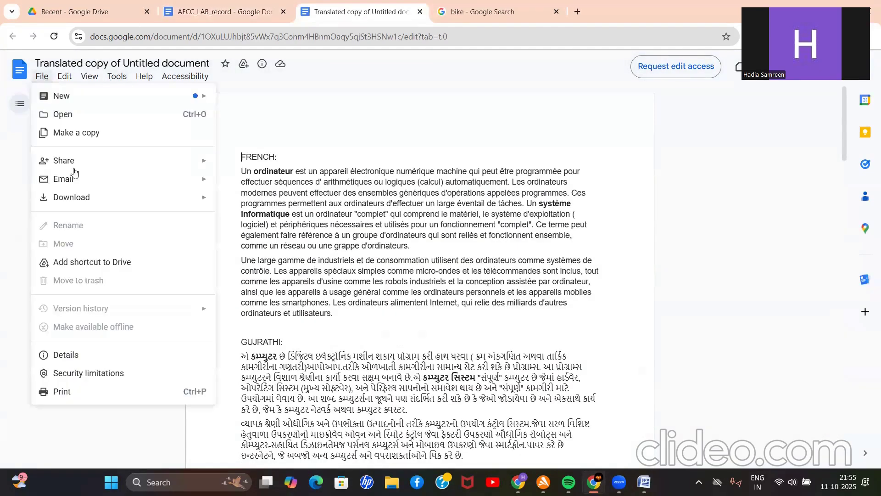
click(287, 203)
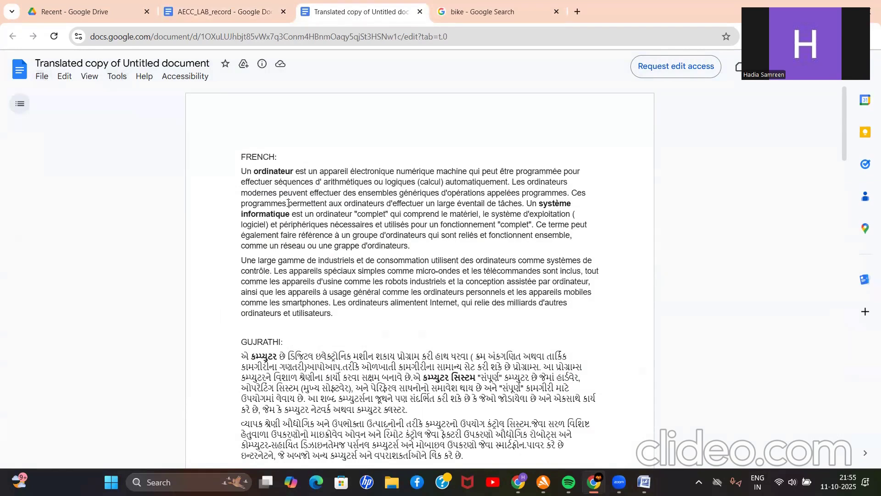
Return to the AECC_LAB_record document and start creating a translated copy of it
click(224, 12)
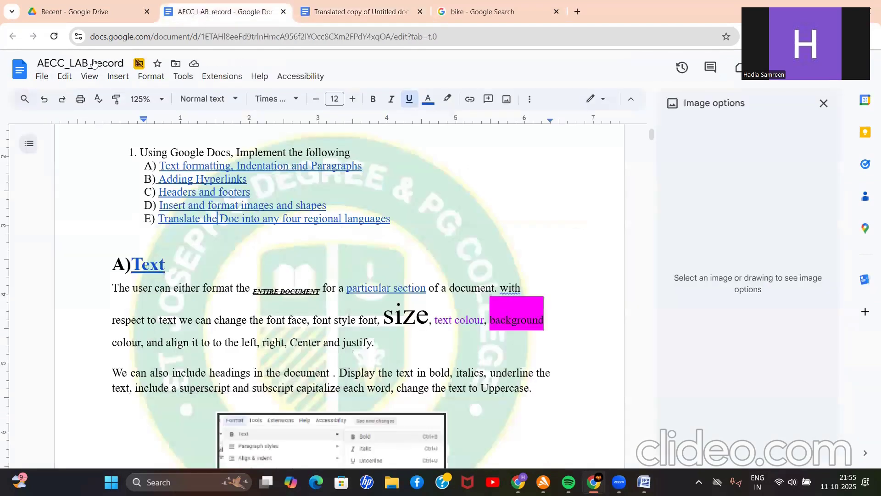
click(49, 79)
mouse_move(91, 83)
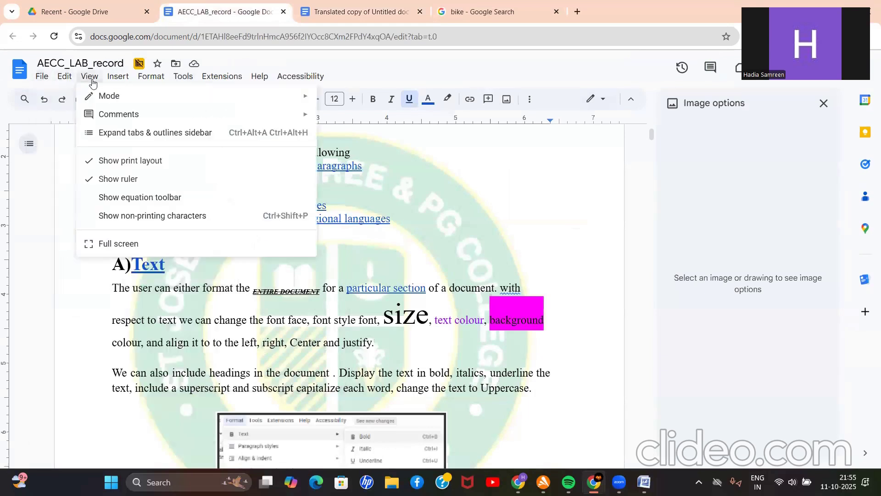
mouse_move(64, 79)
mouse_move(143, 86)
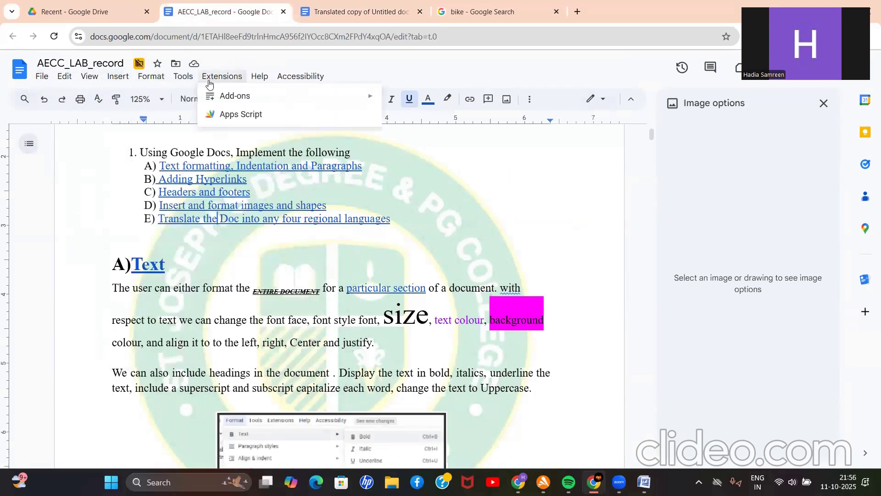
mouse_move(189, 79)
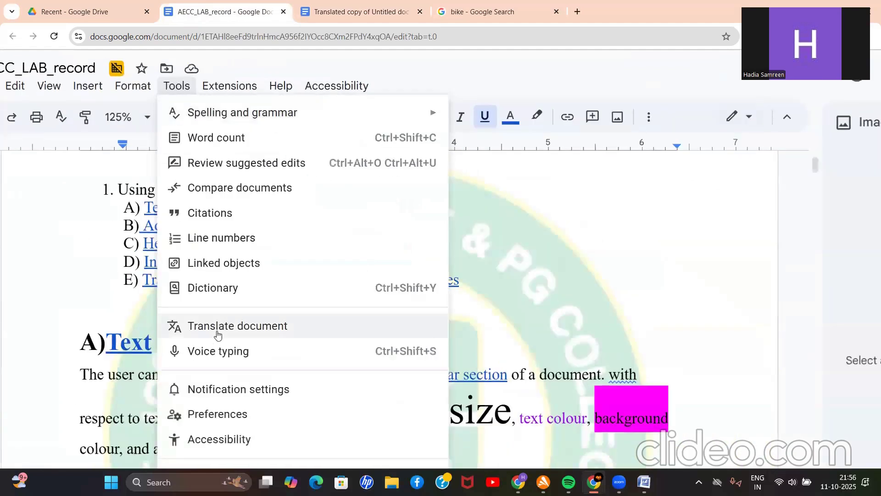
click(217, 330)
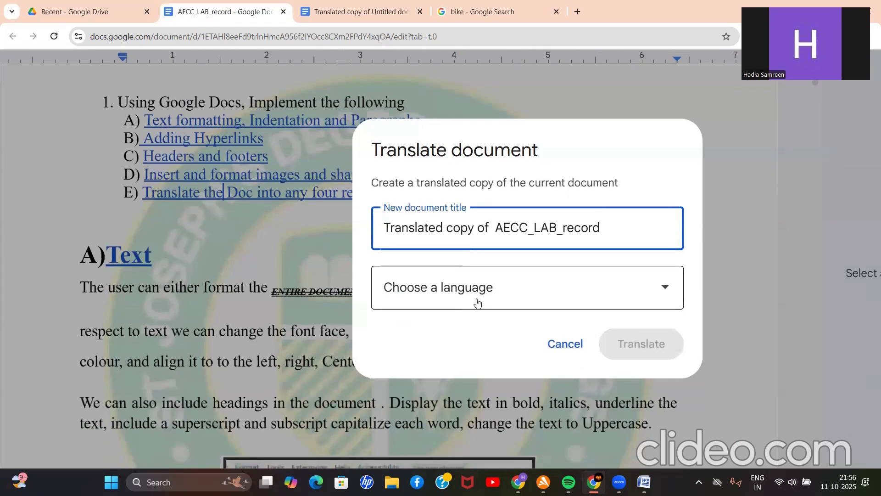
Choose Chinese (Traditional) as the language and create the translated copy of the AECC_LAB_record document
click(478, 296)
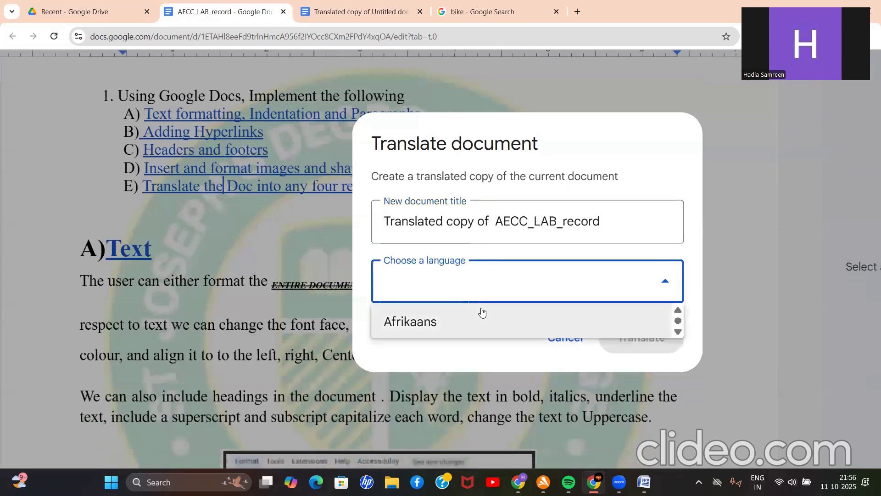
scroll(481, 310, down, 2)
click(679, 273)
click(679, 273)
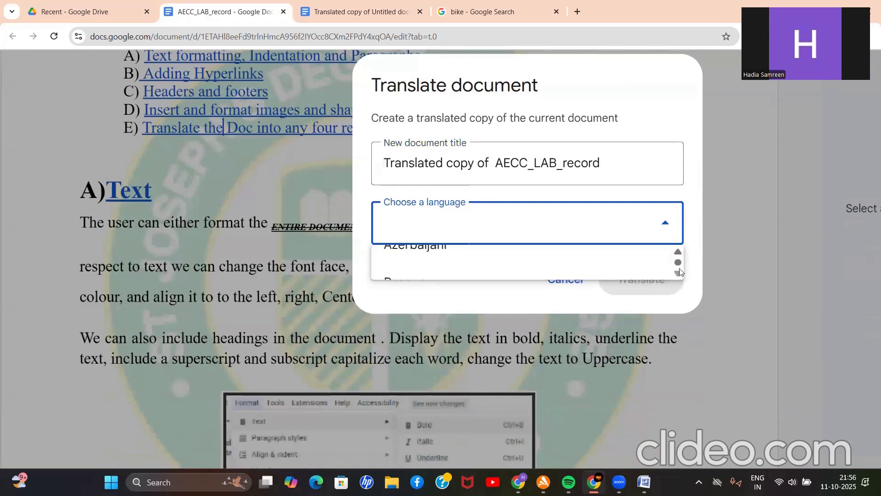
click(679, 254)
click(679, 253)
scroll(679, 274, down, 9)
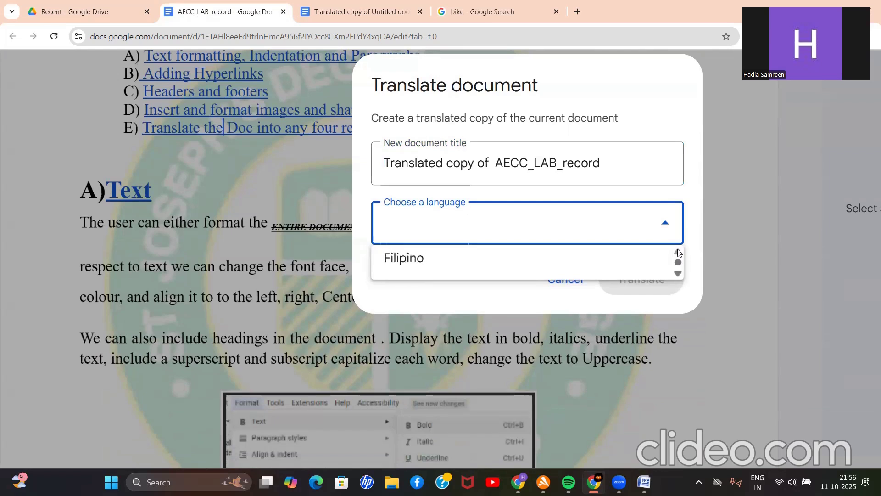
click(679, 252)
click(679, 253)
click(679, 252)
click(679, 252)
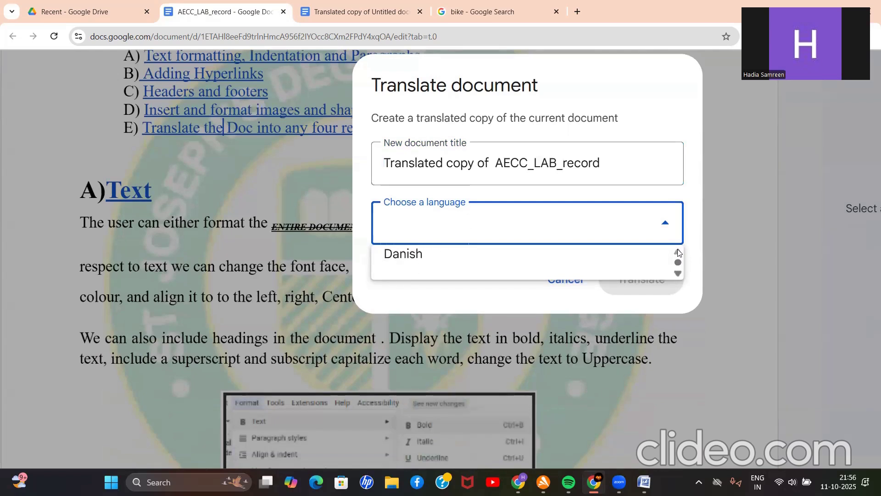
click(679, 252)
click(678, 253)
click(679, 252)
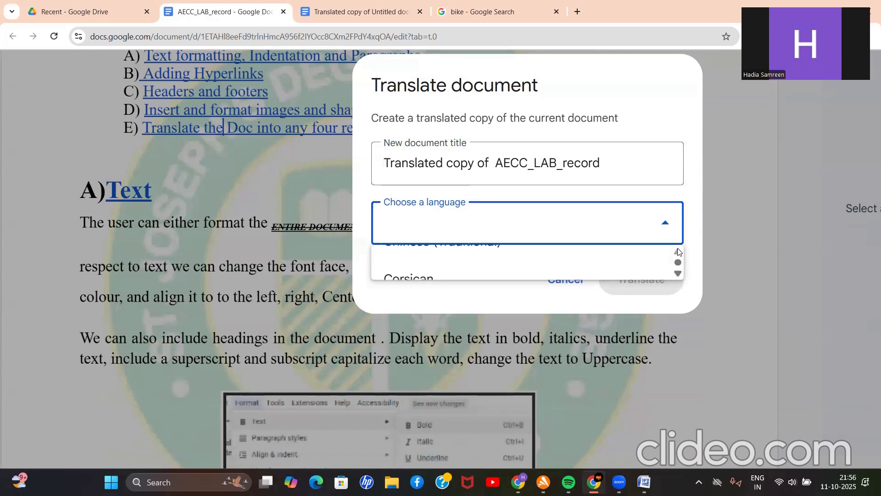
click(679, 252)
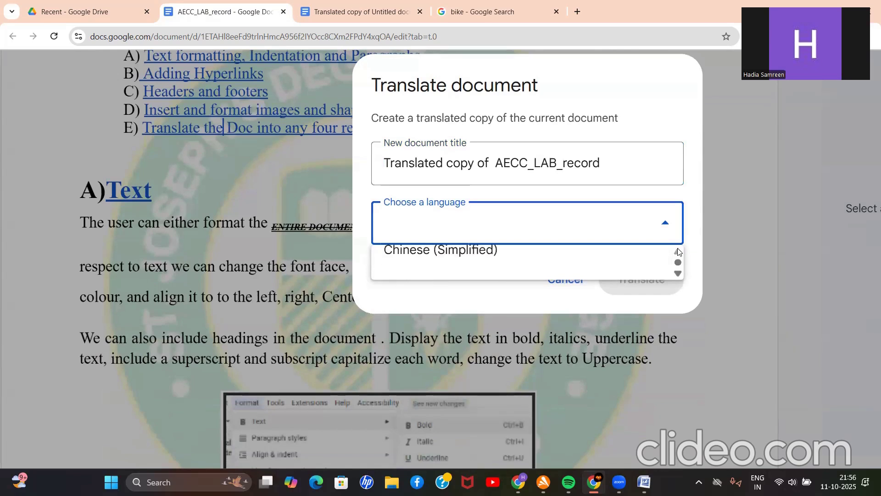
click(679, 274)
click(501, 261)
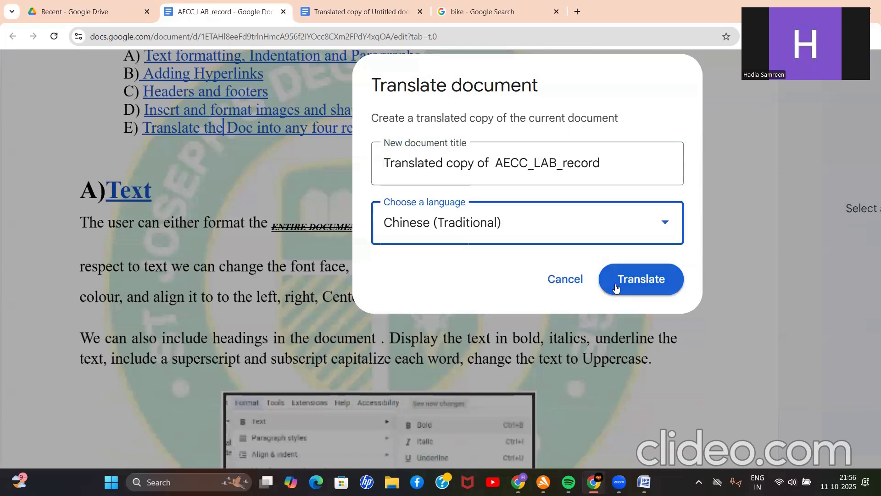
click(616, 287)
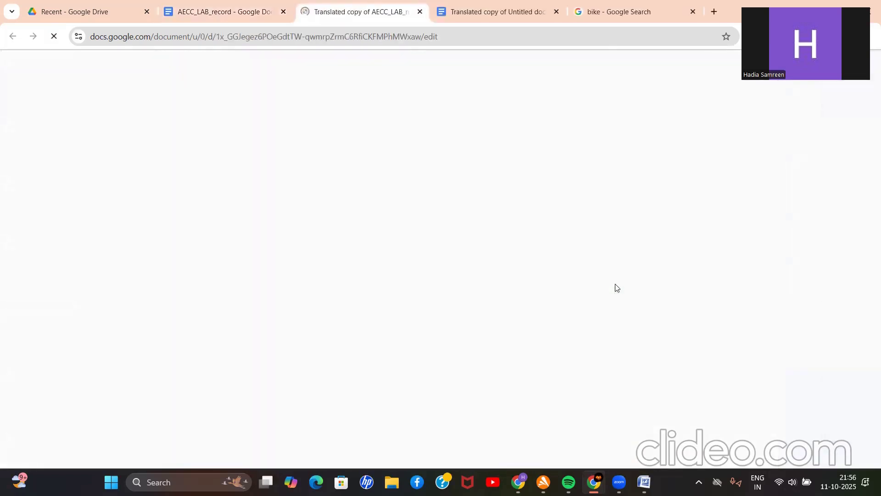
Review the pages of the Chinese translated copy from the text formatting section through the mail merge exercise
scroll(255, 333, down, 7)
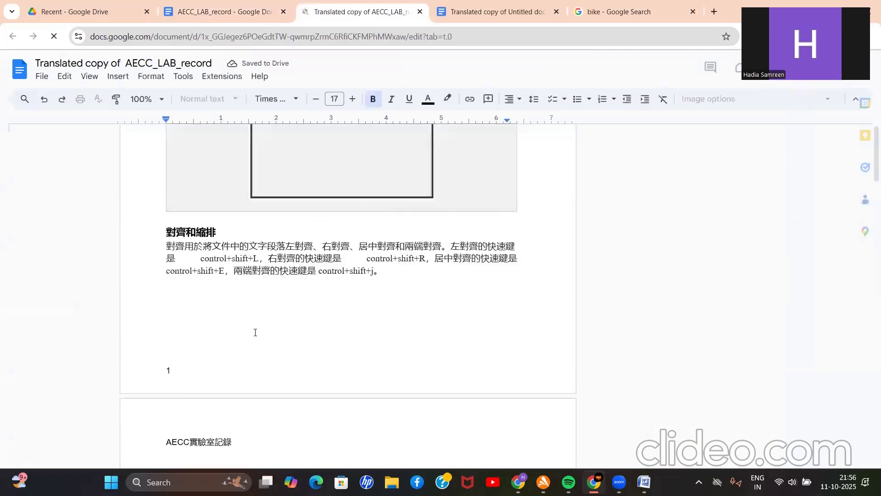
scroll(255, 333, down, 15)
scroll(255, 333, down, 20)
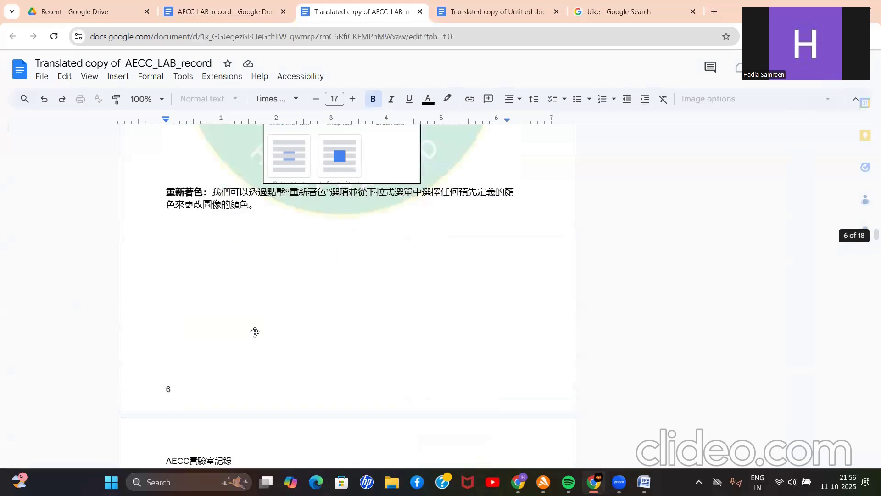
scroll(255, 333, down, 10)
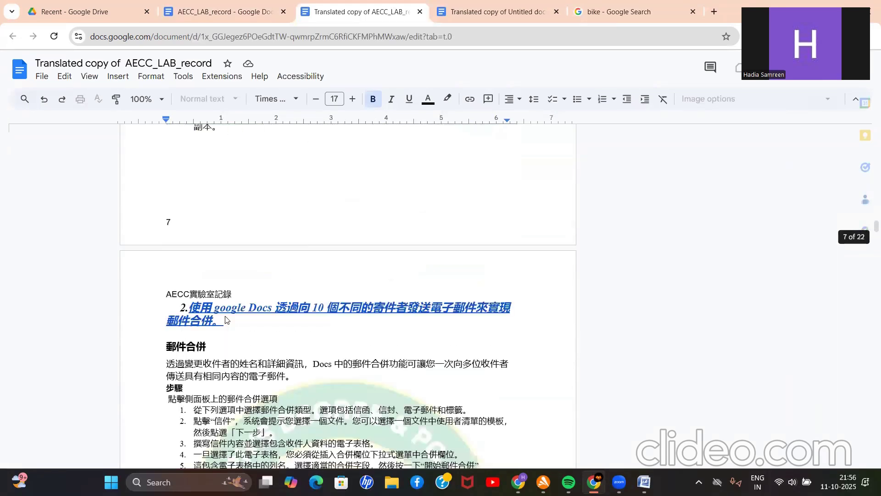
scroll(225, 320, down, 10)
Return to the AECC_LAB_record document and check the link preview on "Translate the Doc into any four regional languages"
click(225, 11)
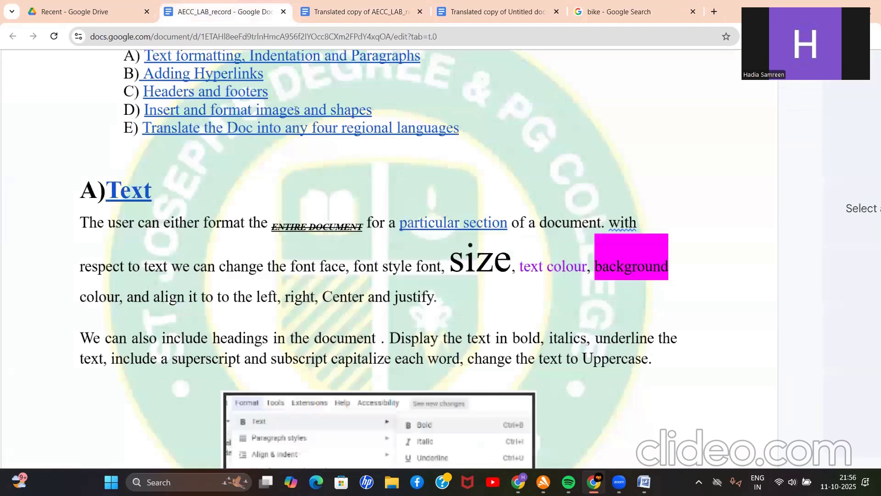
right_click(369, 240)
click(300, 228)
scroll(299, 228, up, 3)
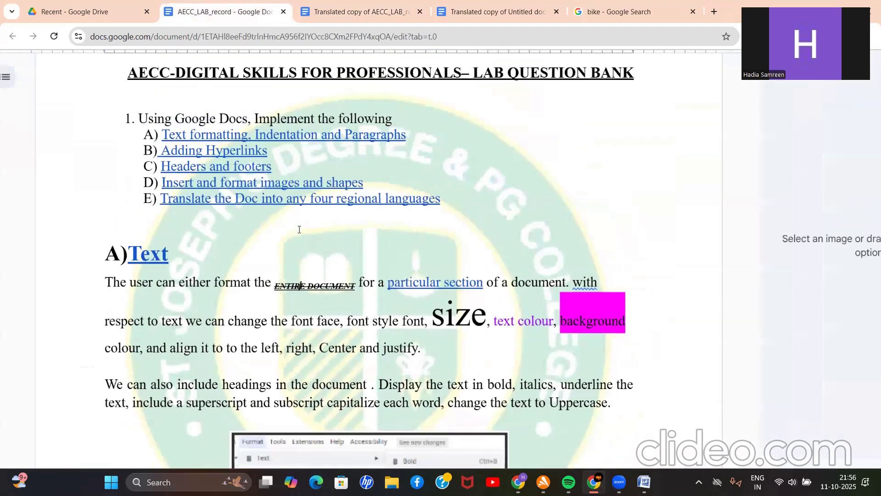
scroll(299, 229, down, 1)
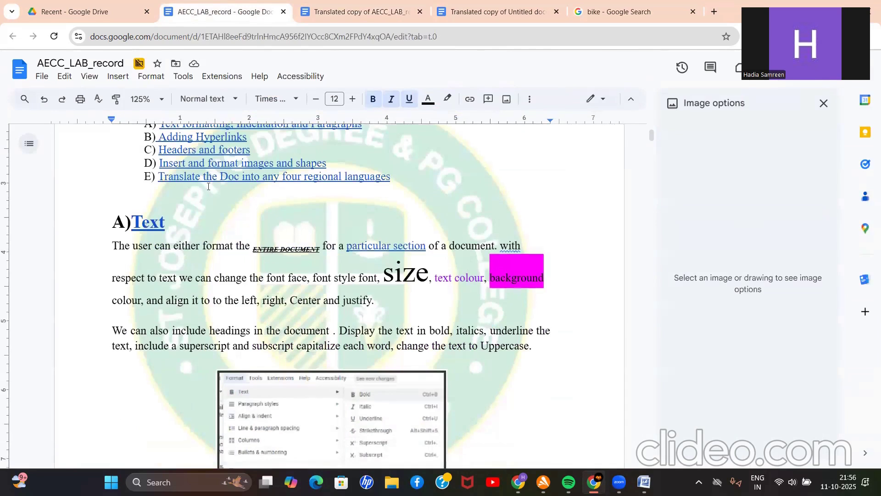
drag(280, 176, 337, 176)
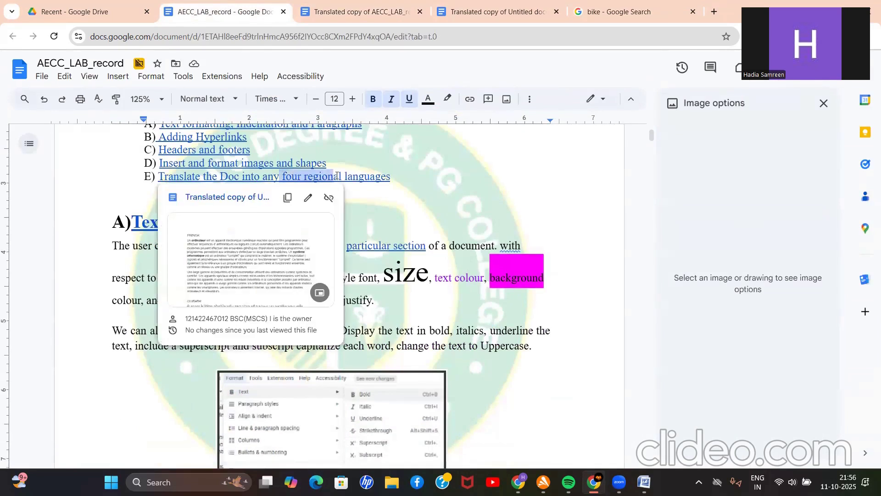
click(291, 175)
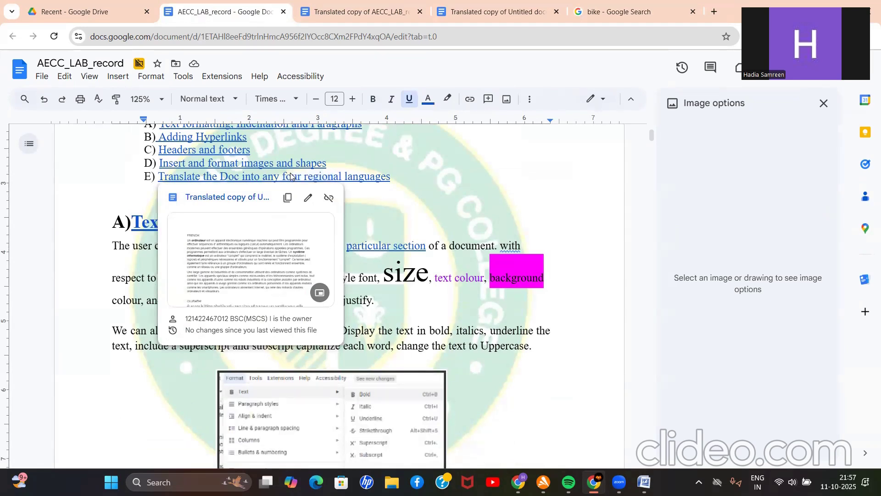
click(411, 193)
Go to exercise 2 on mail merge and read the Mail Merge description about sending emails to multiple recipients
scroll(411, 193, down, 3)
scroll(410, 196, down, 15)
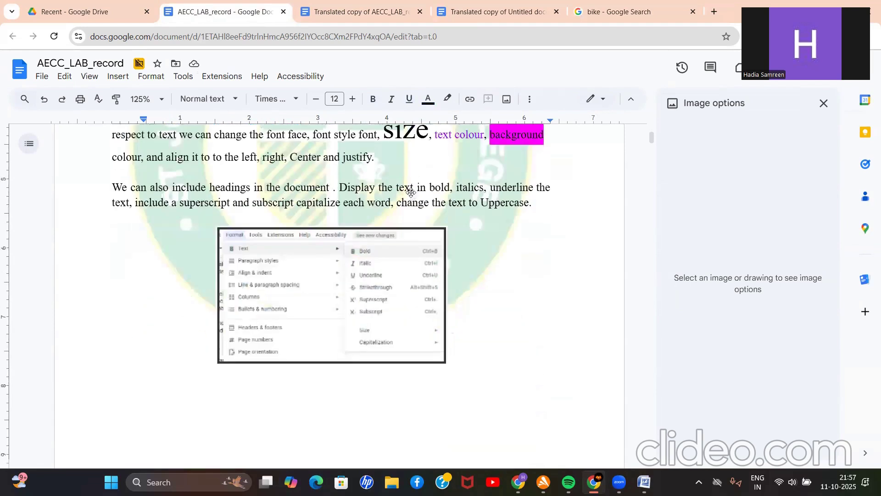
scroll(410, 197, down, 20)
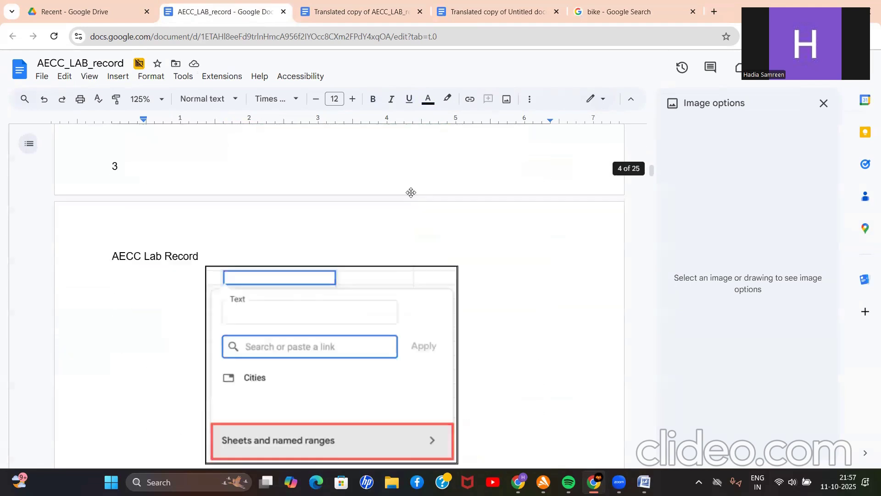
scroll(410, 195, down, 20)
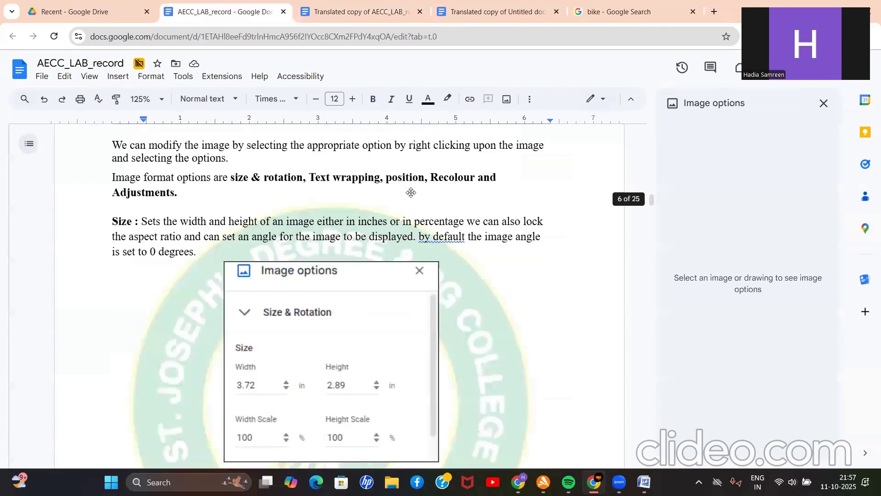
scroll(410, 196, down, 15)
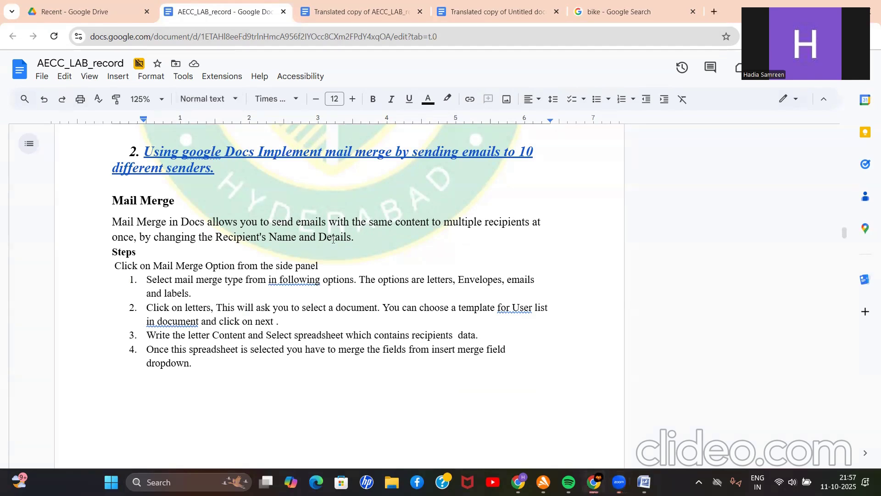
drag(252, 222, 332, 238)
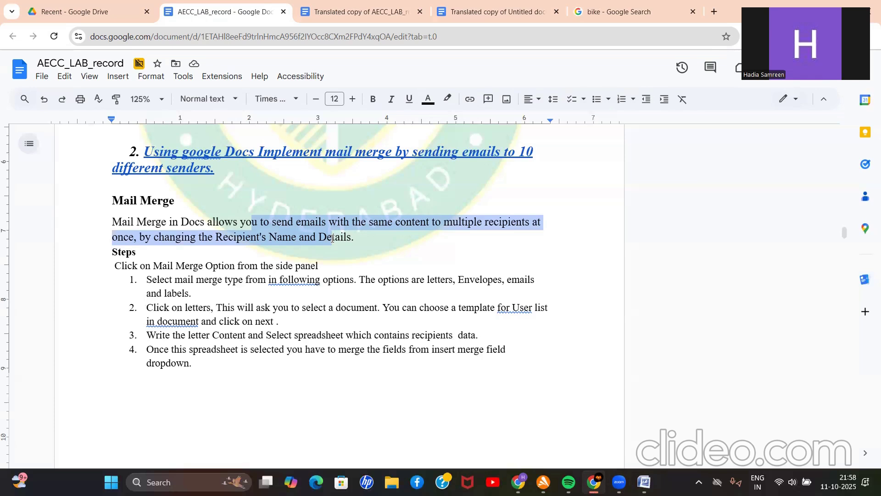
click(333, 238)
drag(209, 235, 372, 237)
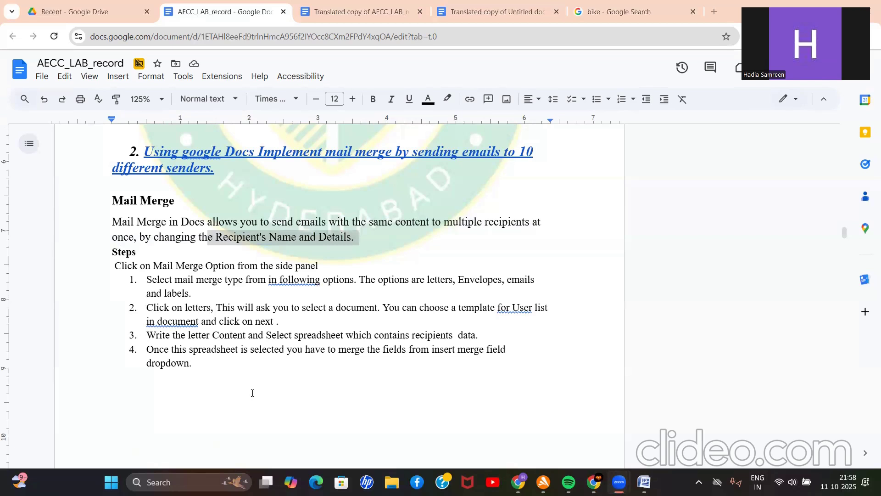
click(177, 200)
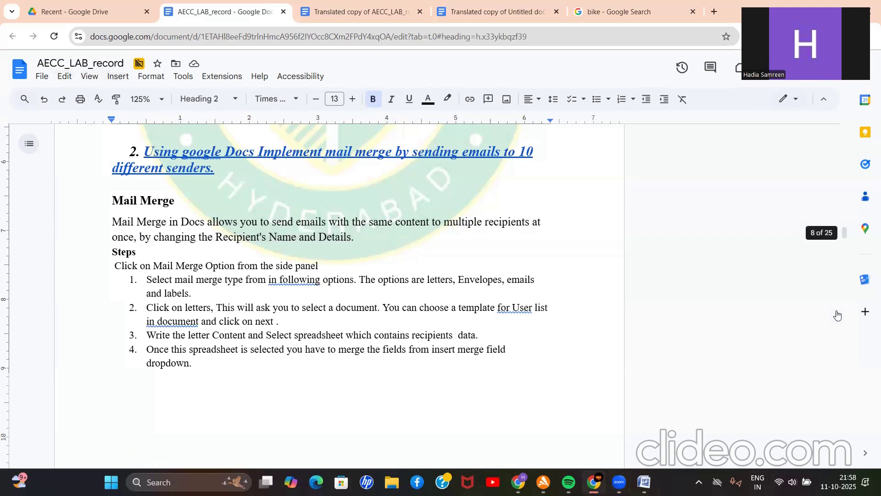
Open the Mail Merge add-on for the document and review its available merge types
scroll(838, 314, up, 5)
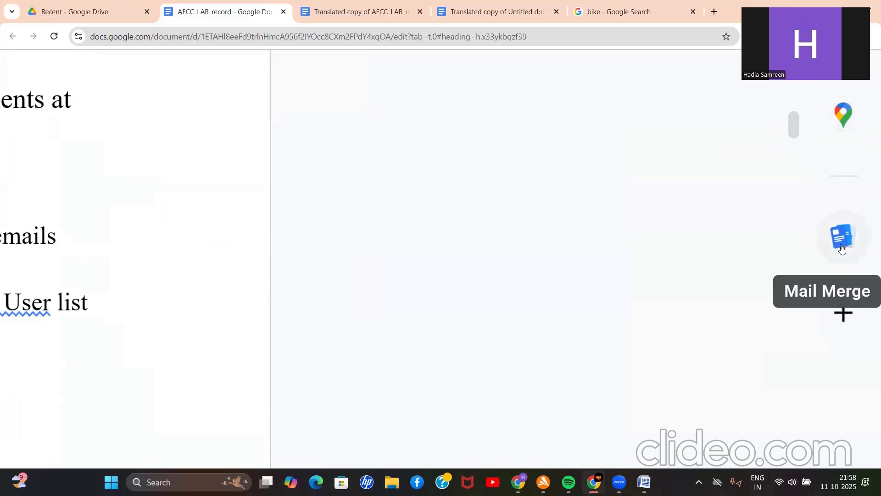
scroll(843, 254, down, 3)
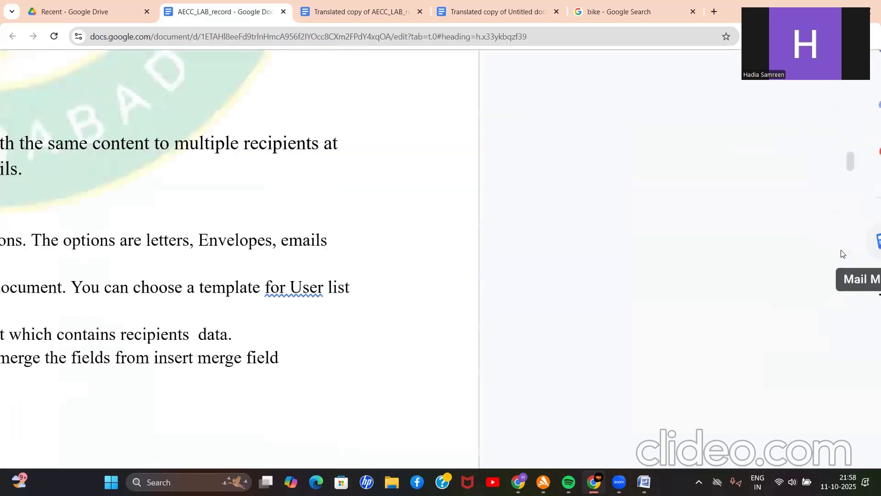
scroll(842, 254, down, 2)
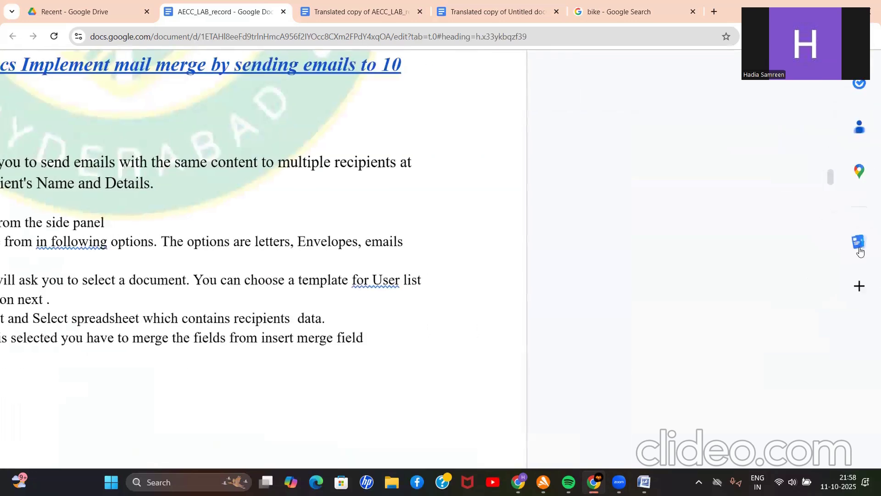
click(858, 250)
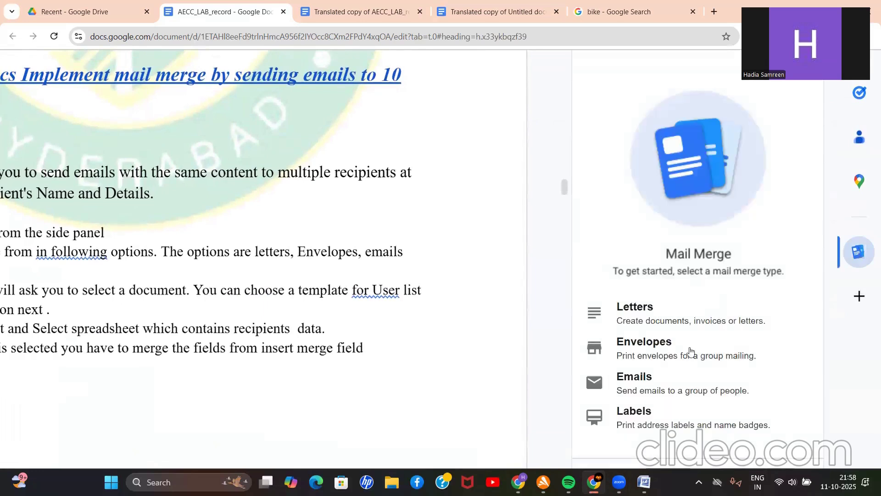
scroll(690, 351, down, 1)
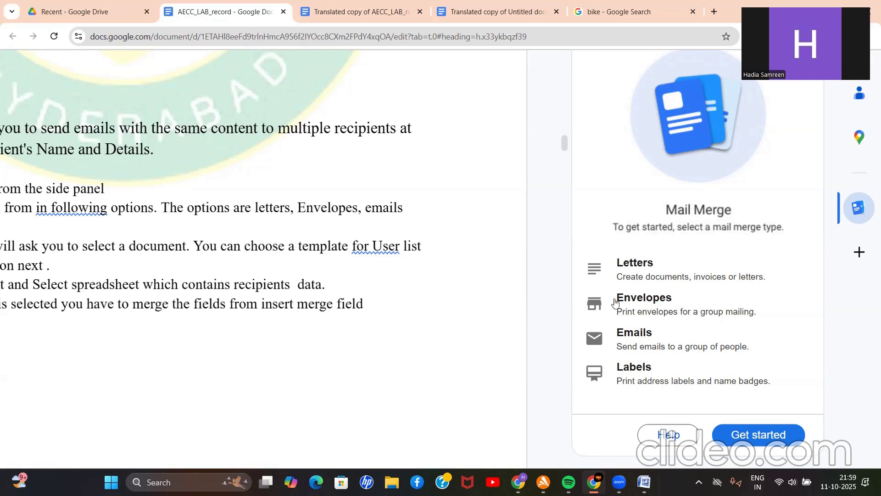
View the starting document options for a Letters merge, and return to the merge types to start an Emails merge
click(635, 276)
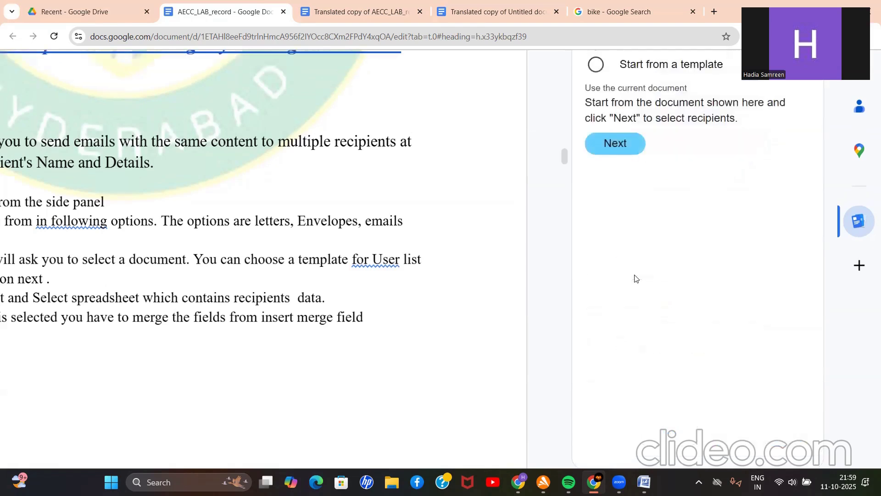
scroll(636, 279, down, 3)
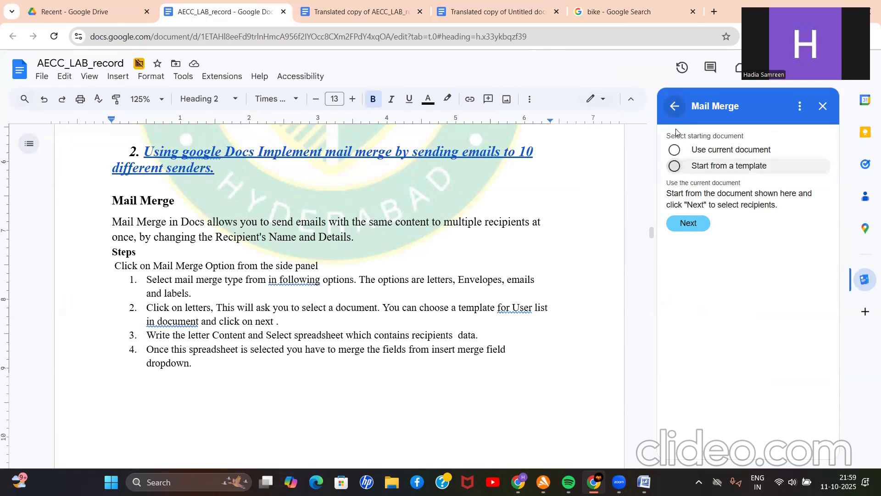
click(675, 106)
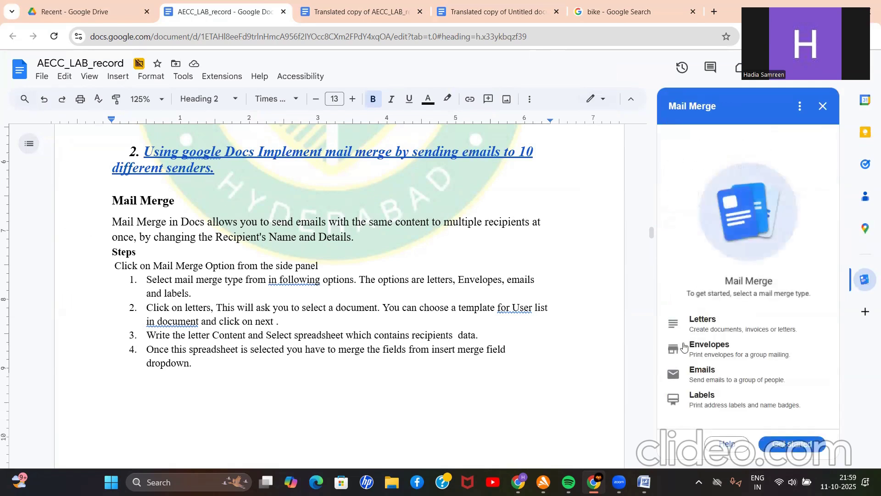
click(698, 374)
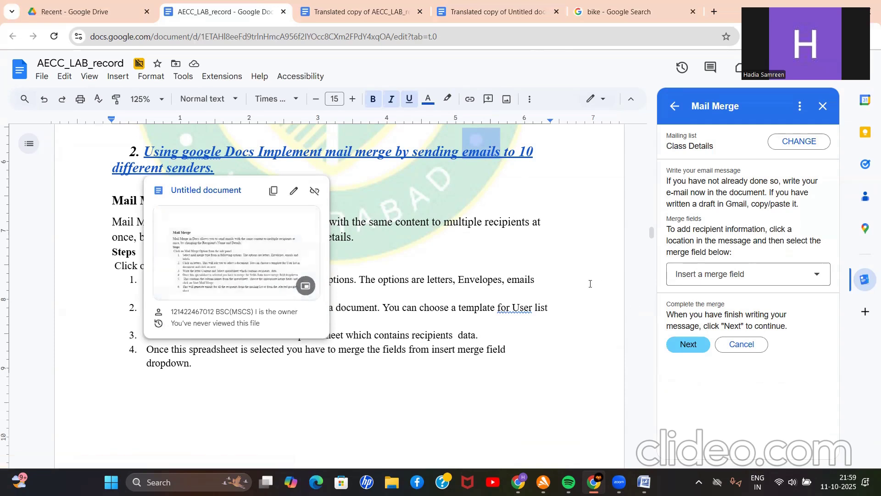
Preview the document linked from the exercise 2 mail merge heading and look through its Mail Merge screenshots
click(306, 286)
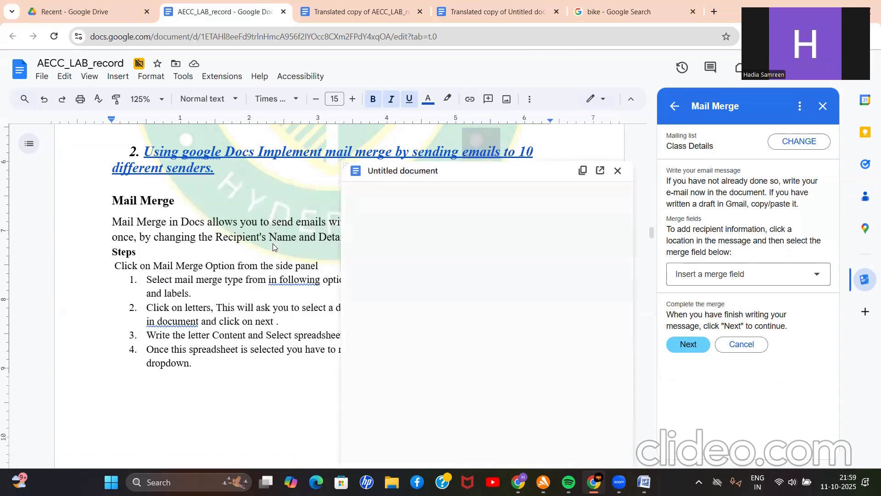
scroll(423, 326, down, 10)
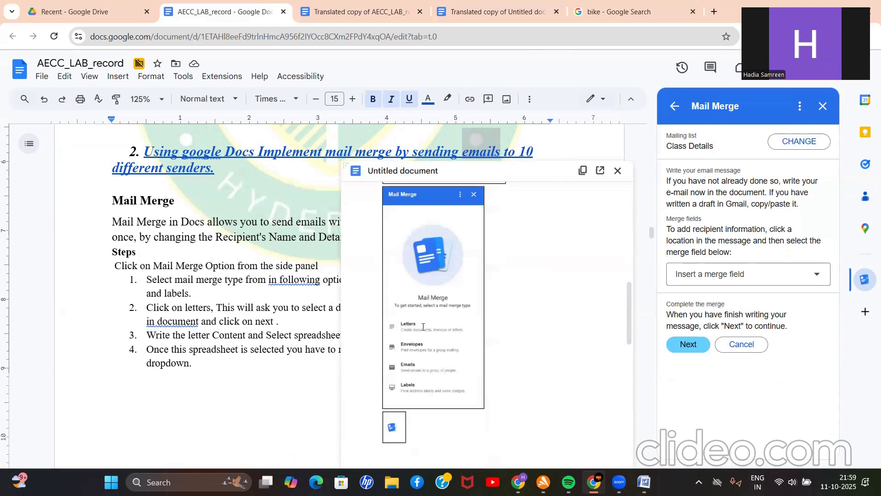
scroll(422, 327, down, 5)
scroll(422, 327, up, 5)
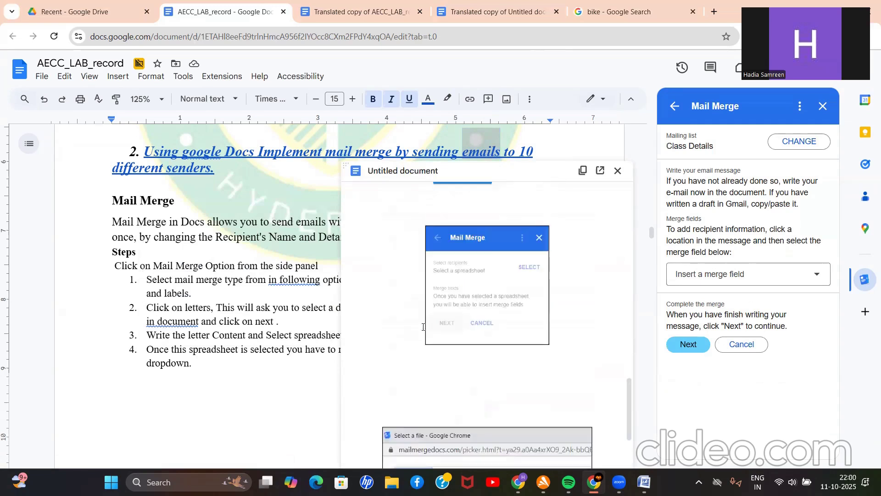
Close the document preview, restart the Emails merge, and clear its Class Details mailing list
click(618, 172)
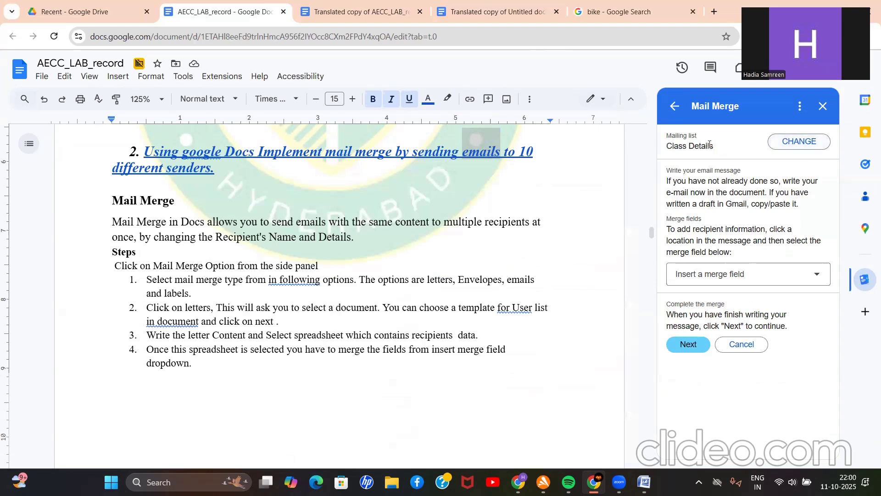
click(674, 107)
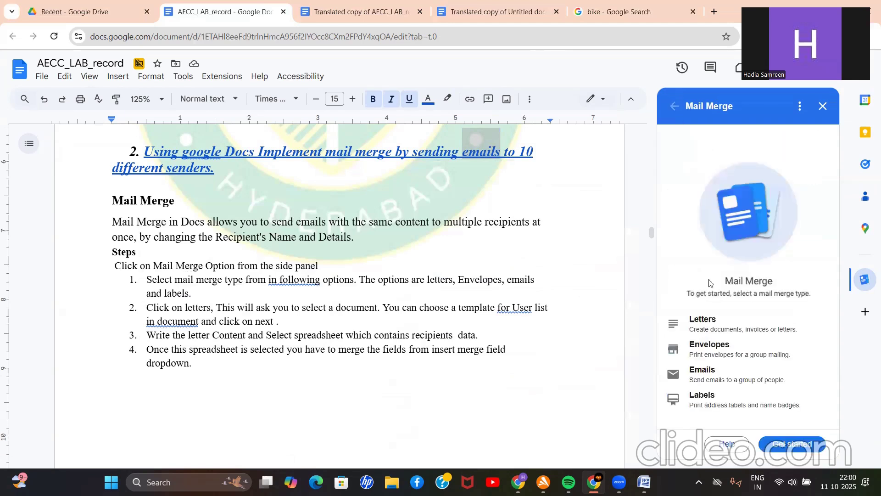
click(720, 371)
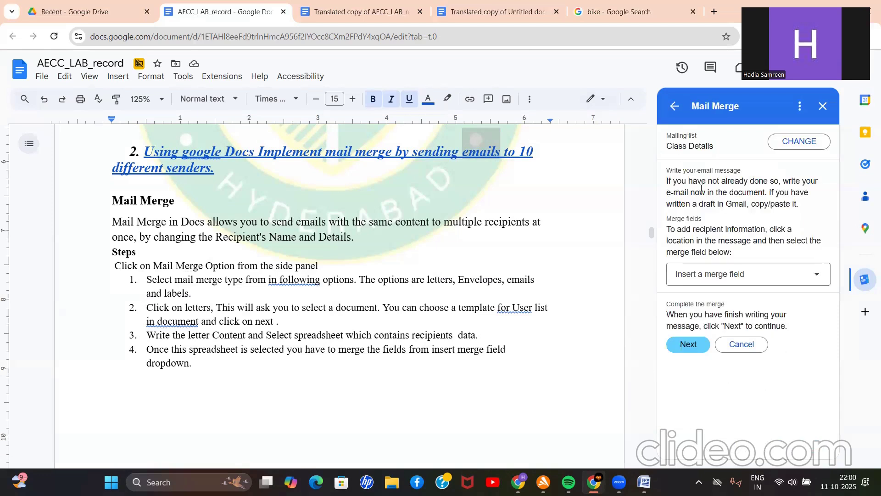
click(795, 145)
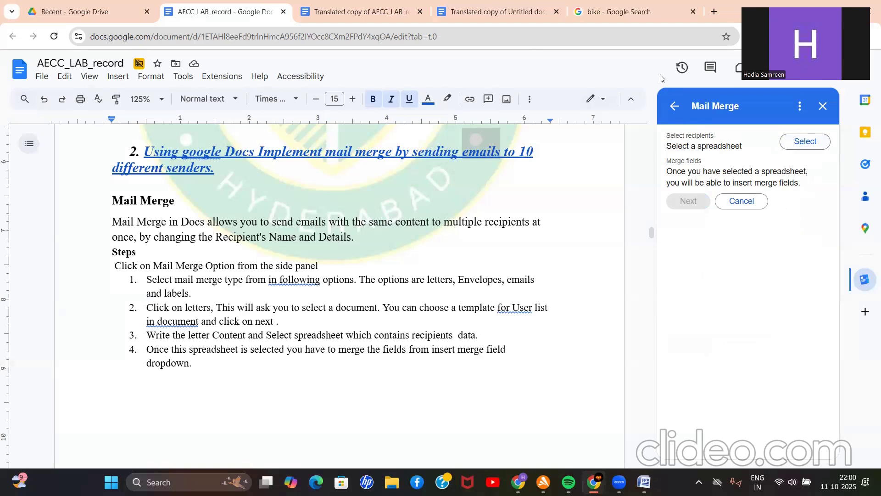
Open Google Sheets in a new tab and search the files for "class details"
click(714, 13)
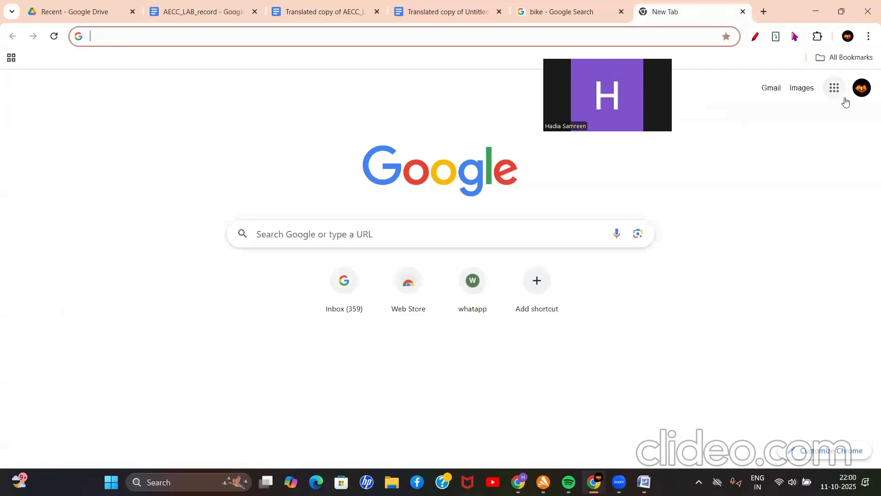
click(833, 90)
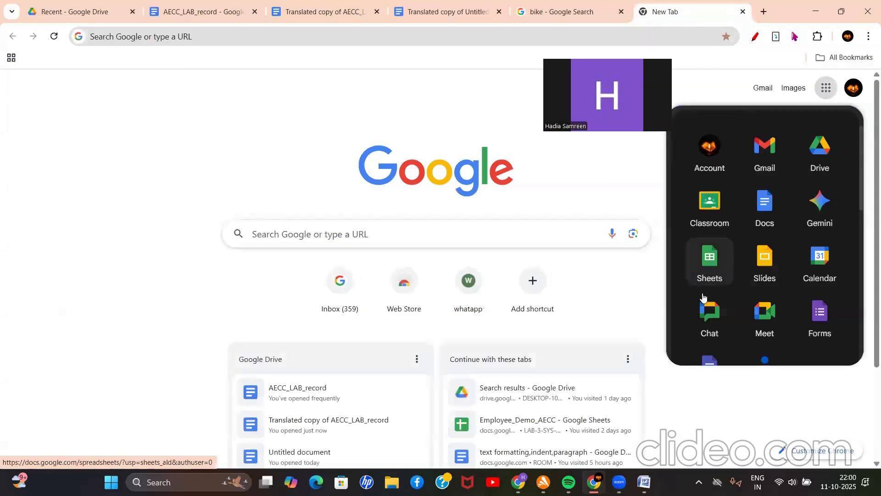
click(708, 275)
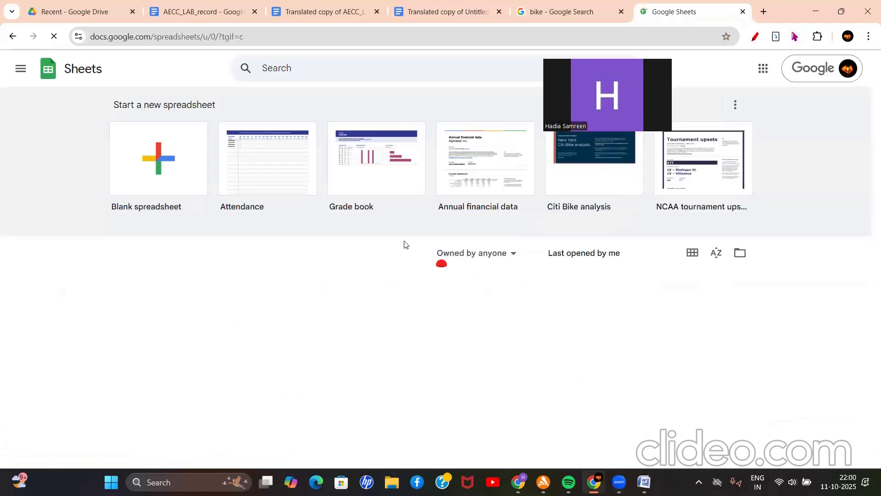
click(286, 68)
text(cl)
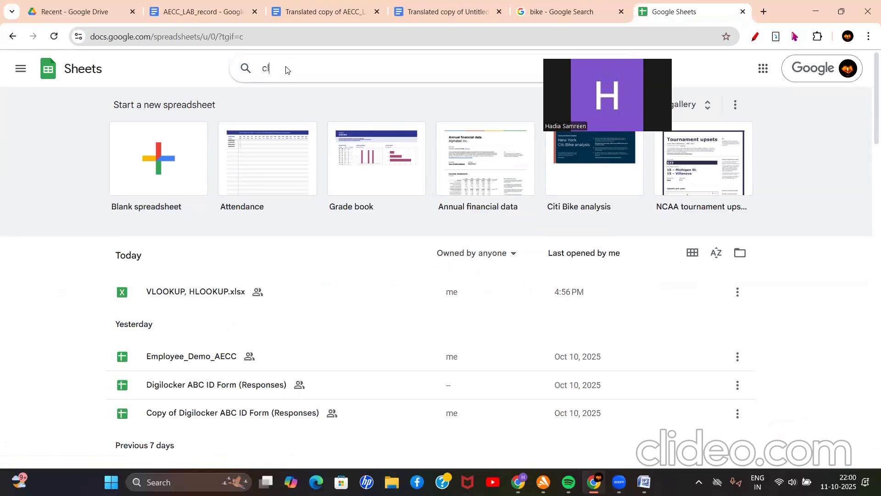
text(ass de)
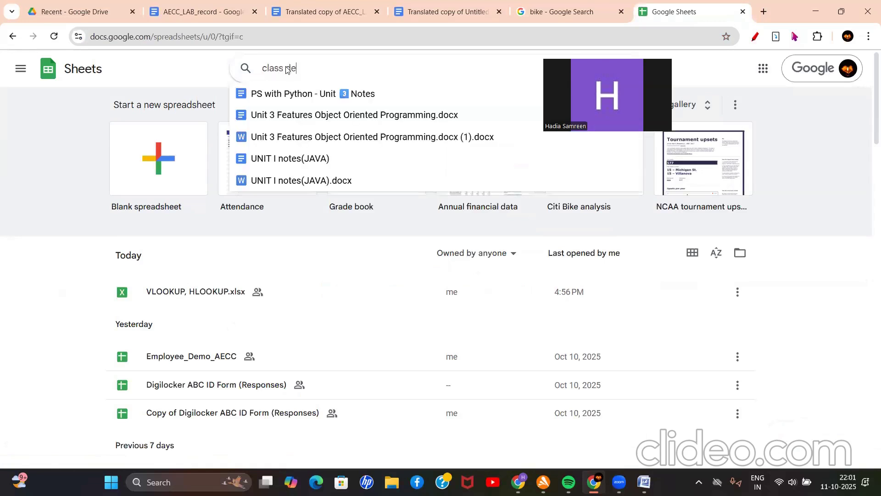
text(tails)
key(Return)
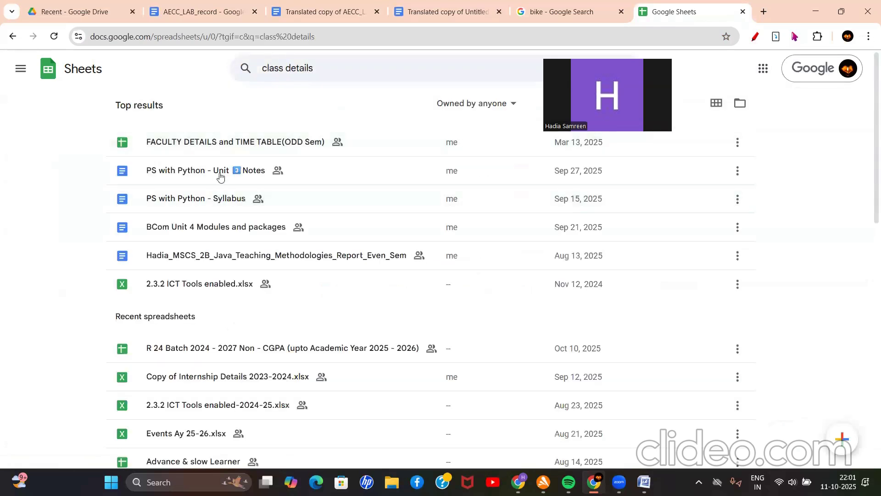
Look through the search results for a class details spreadsheet to use as the mailing list
scroll(205, 347, down, 12)
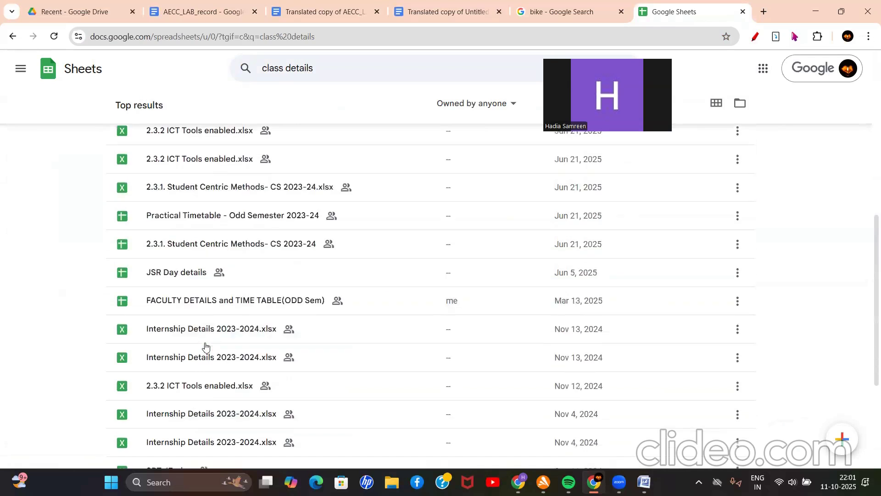
scroll(206, 346, up, 12)
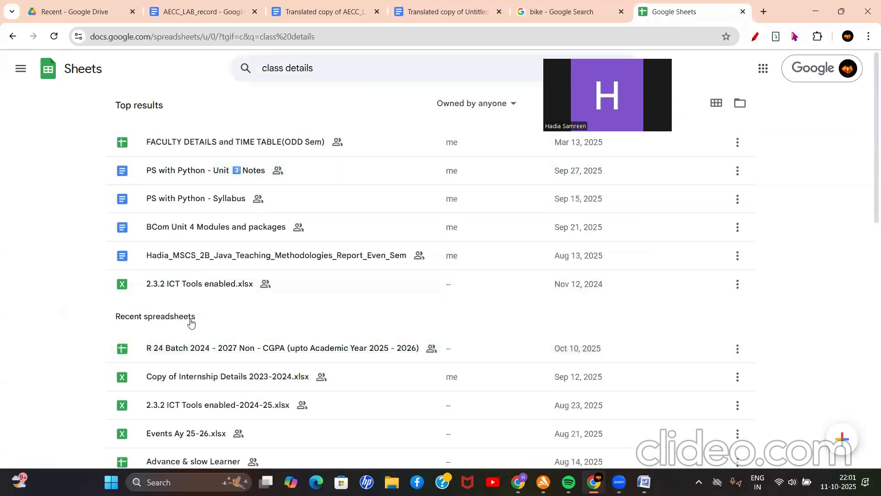
scroll(191, 321, down, 3)
scroll(191, 323, down, 9)
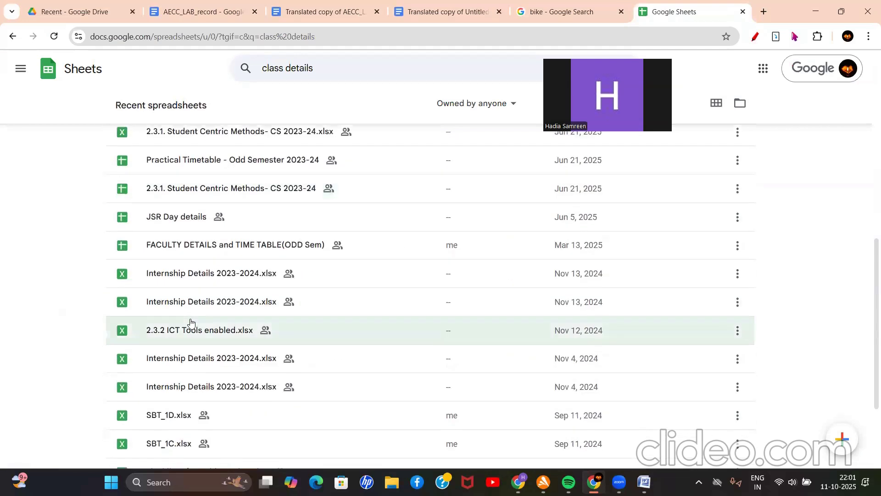
scroll(191, 322, down, 1)
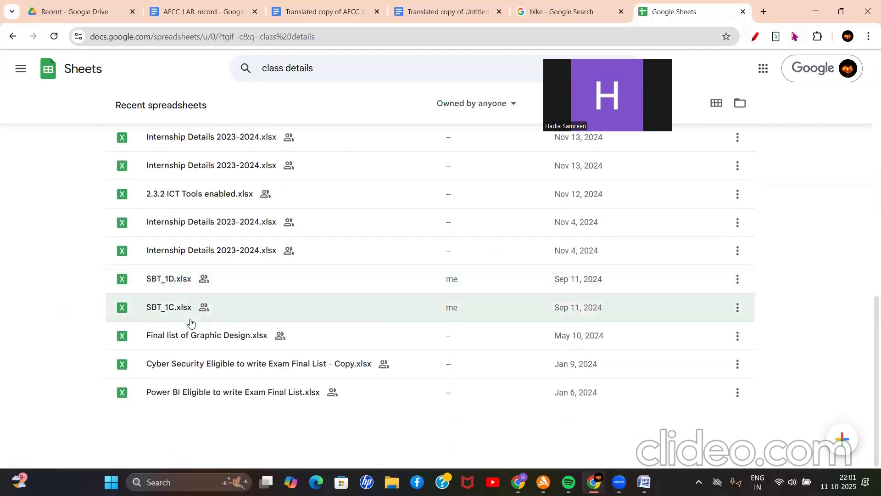
scroll(191, 322, up, 3)
scroll(191, 322, up, 8)
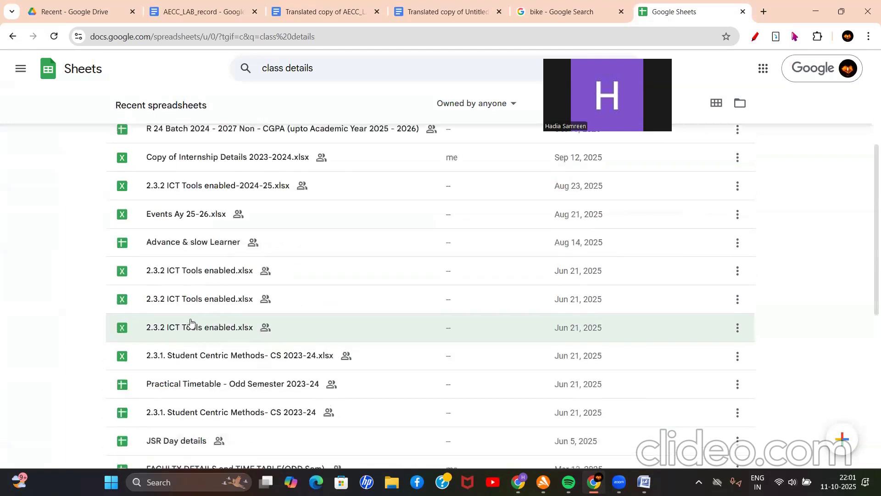
scroll(191, 323, up, 2)
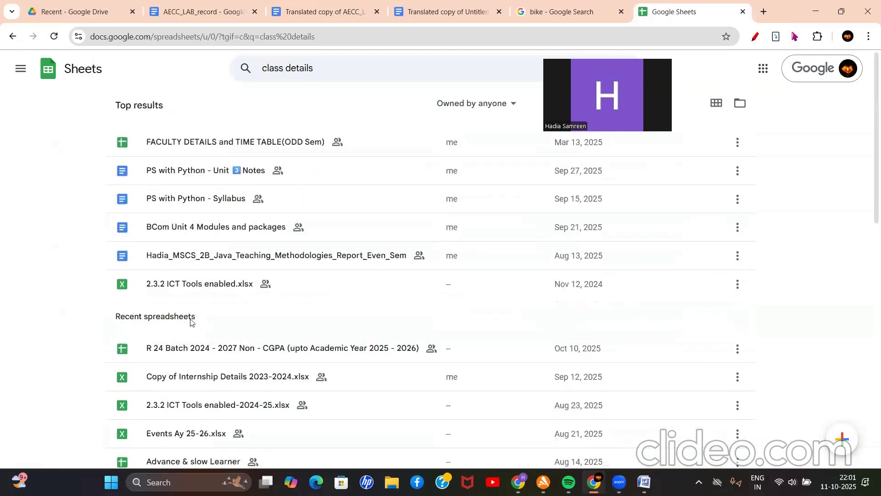
Go back to the Sheets home page and create a blank spreadsheet
click(13, 36)
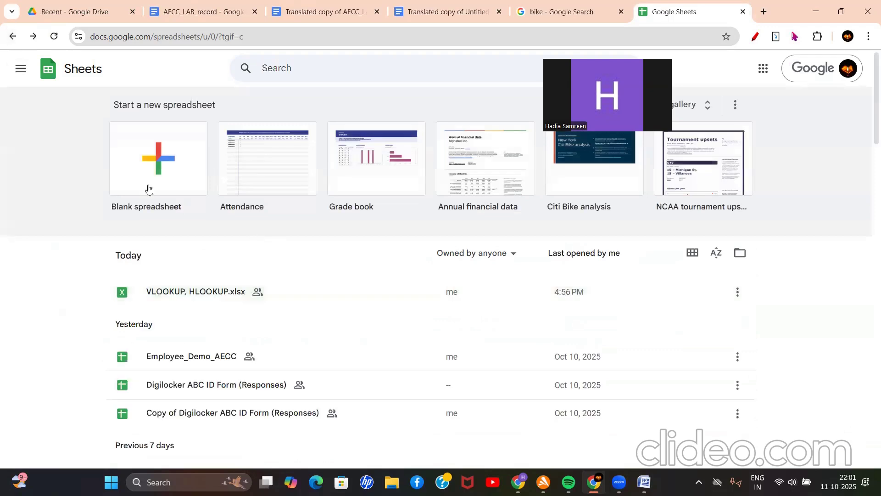
click(168, 176)
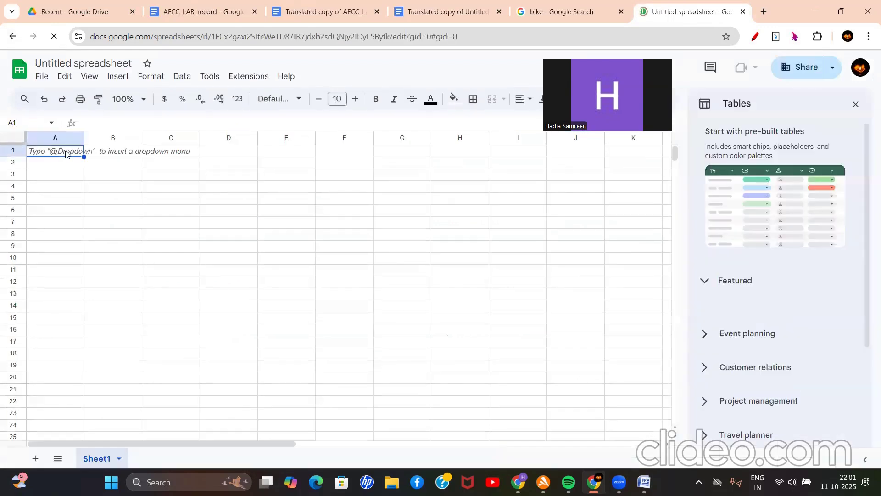
key(ctrl+plus)
key(ctrl+plus)
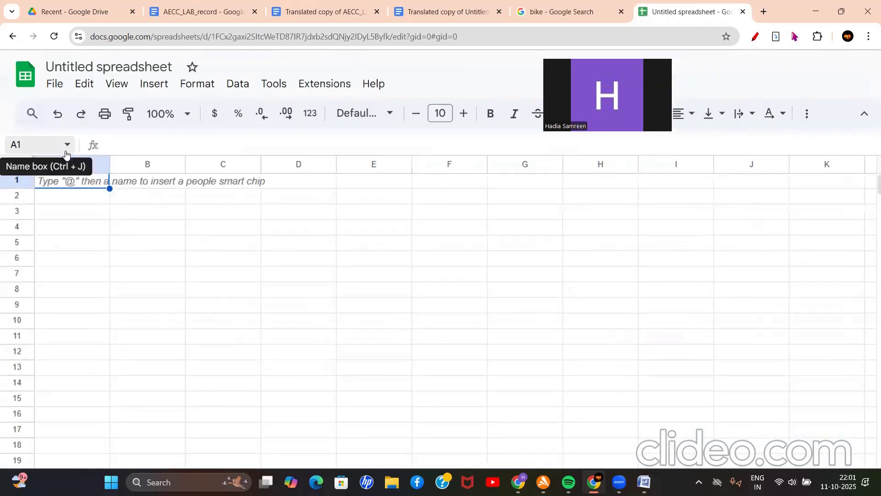
Enter the column headers Name in A1 and Email in B1
text(Name)
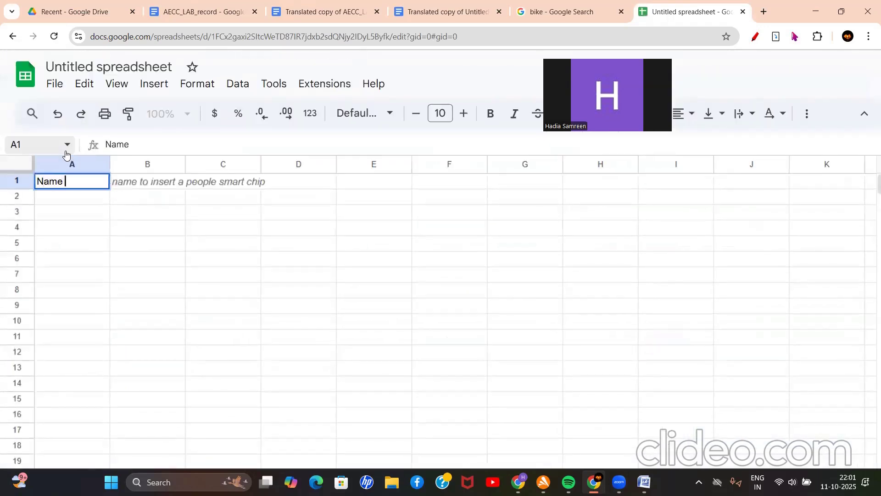
click(149, 185)
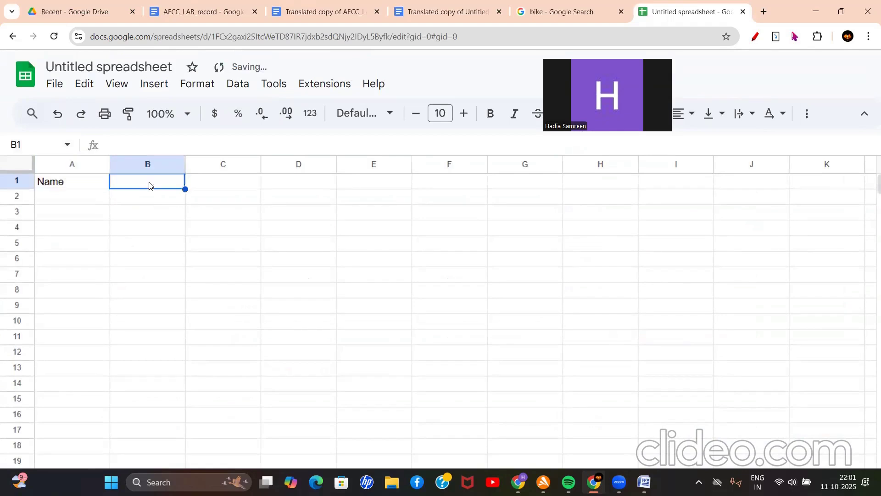
text(Addre)
key(BackSpace)
key(BackSpace)
key(BackSpace)
key(BackSpace)
key(BackSpace)
text(Email)
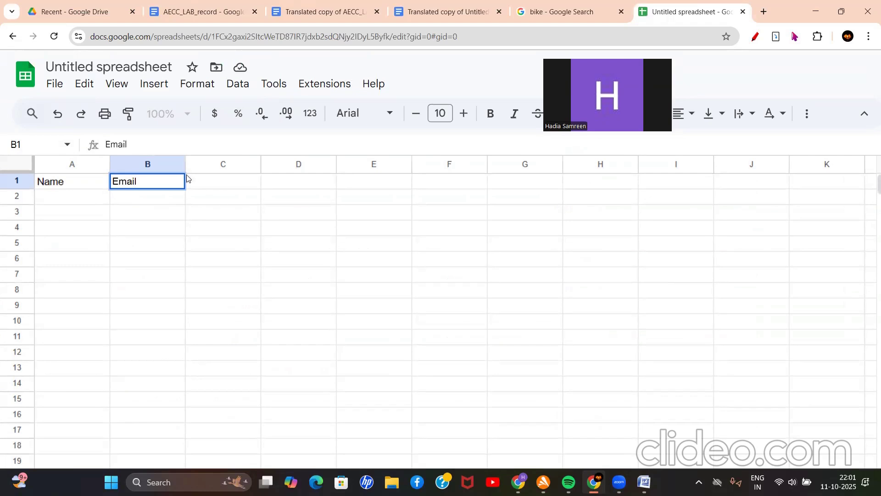
Enter two recipients' first names in A2 and A3, and widen column B for the email addresses
click(54, 198)
text(Nihal)
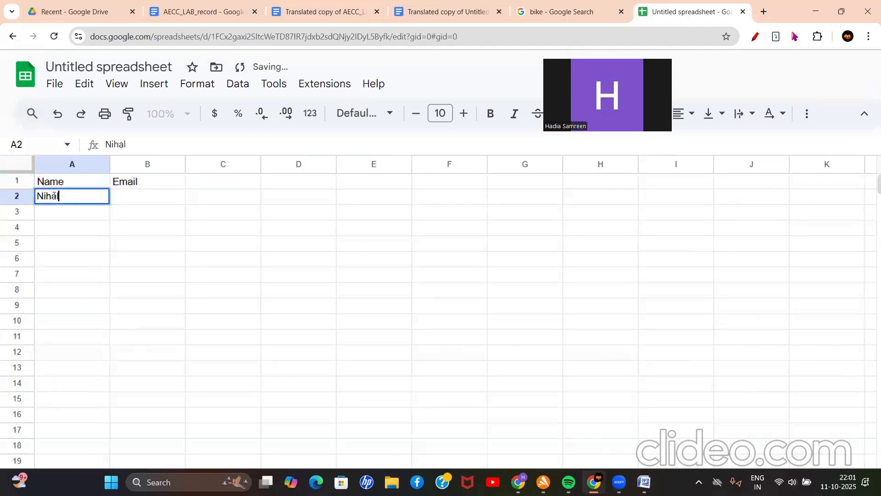
click(137, 202)
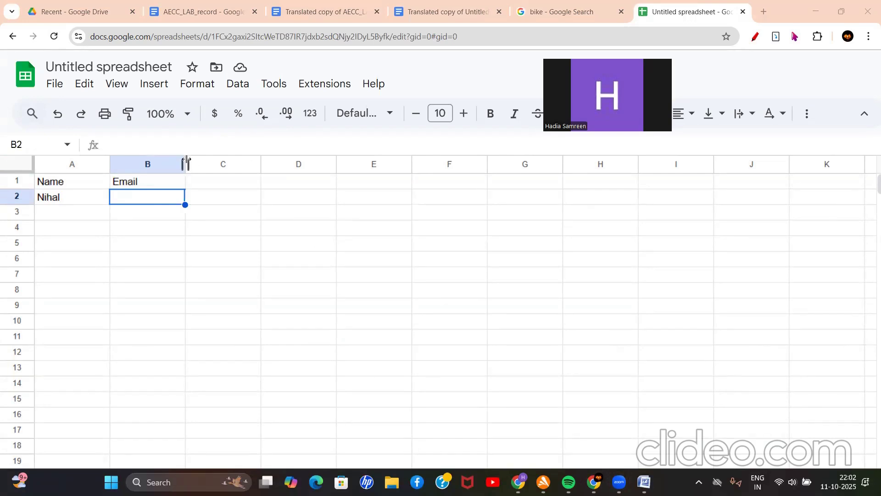
drag(187, 164, 246, 164)
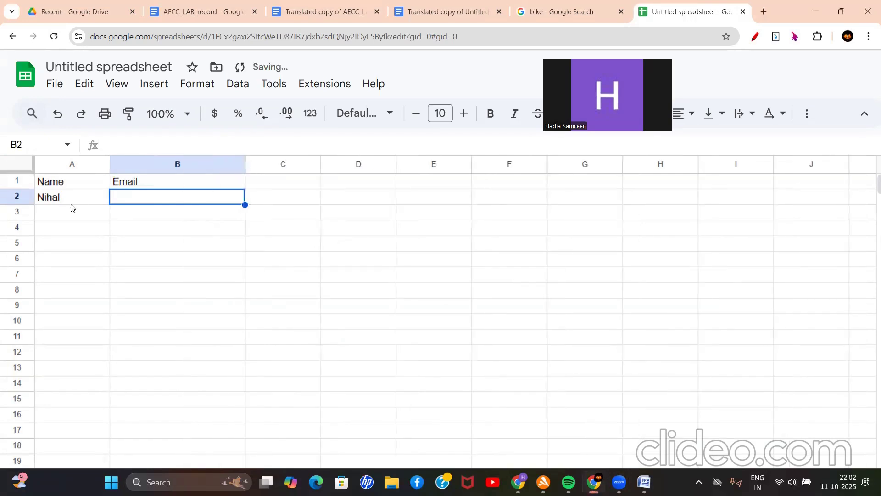
click(74, 217)
text(Belal)
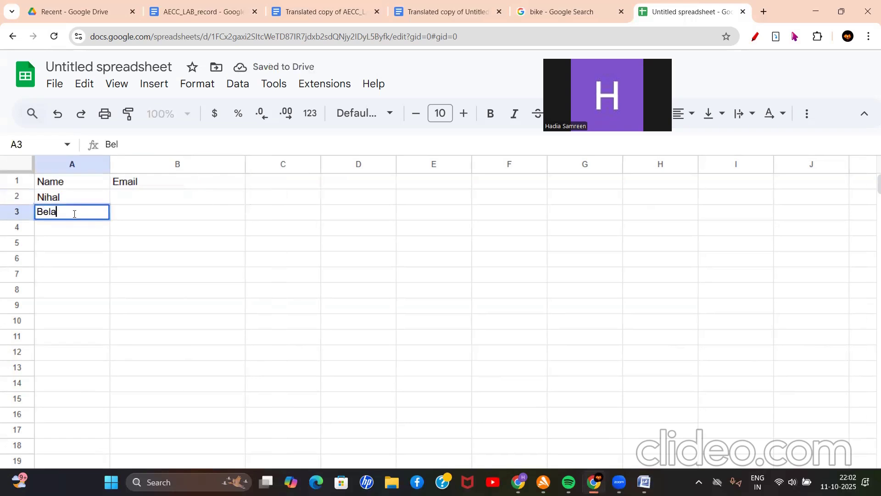
click(151, 216)
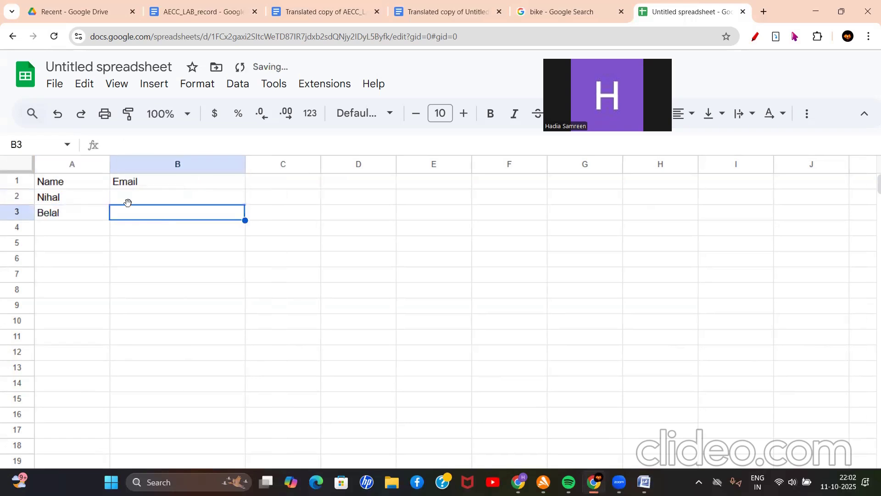
Apply all borders to the range A1:B4
click(91, 186)
drag(91, 186, 181, 231)
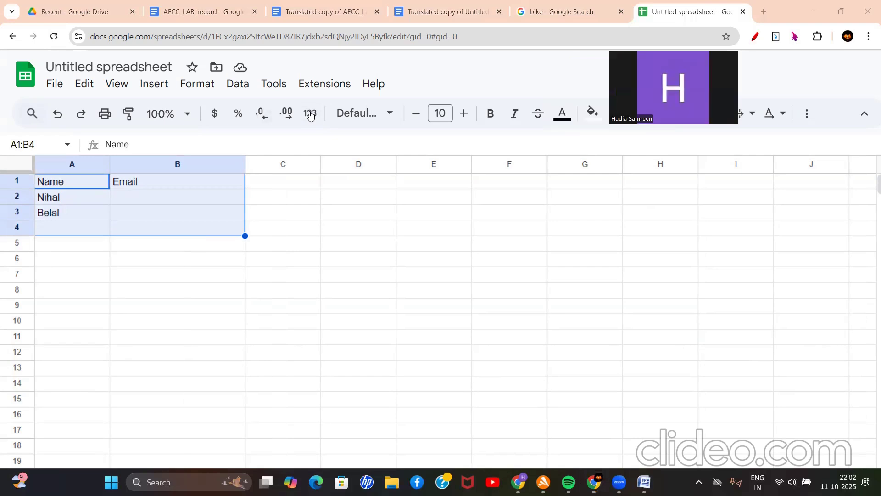
click(618, 114)
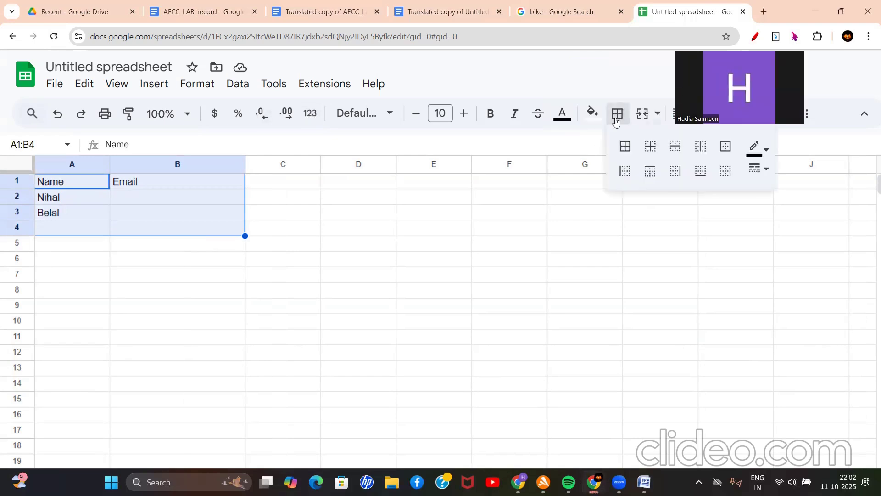
click(620, 146)
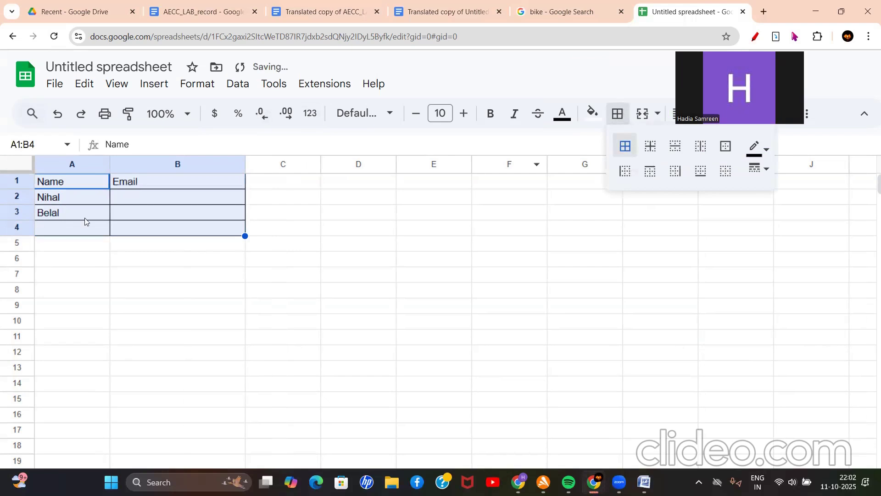
key(Escape)
Fill the header cells A1:B1 with gray
drag(91, 181, 140, 183)
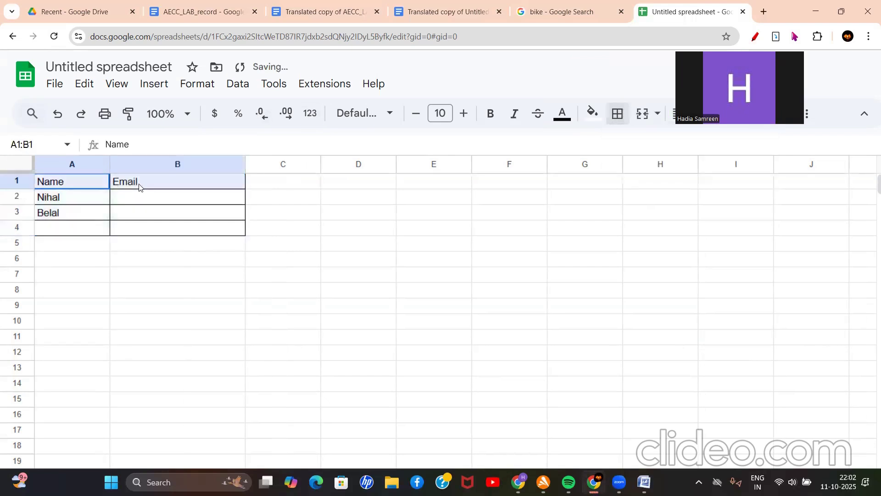
click(592, 112)
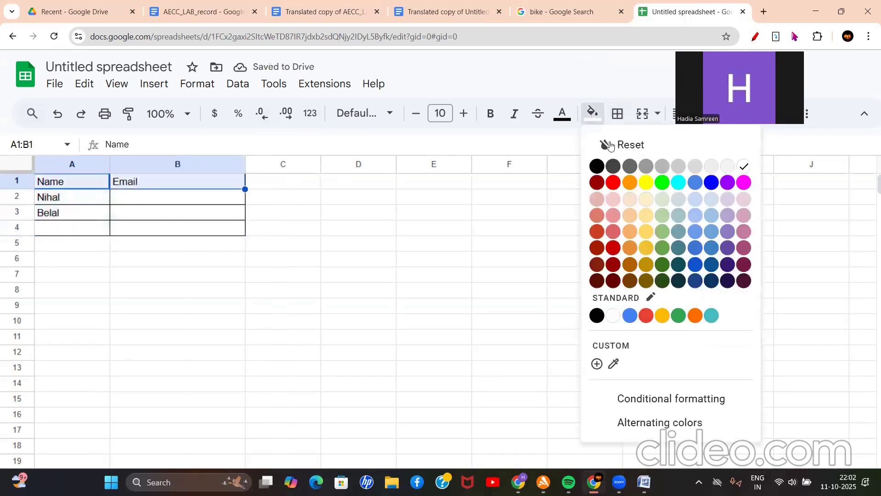
click(650, 167)
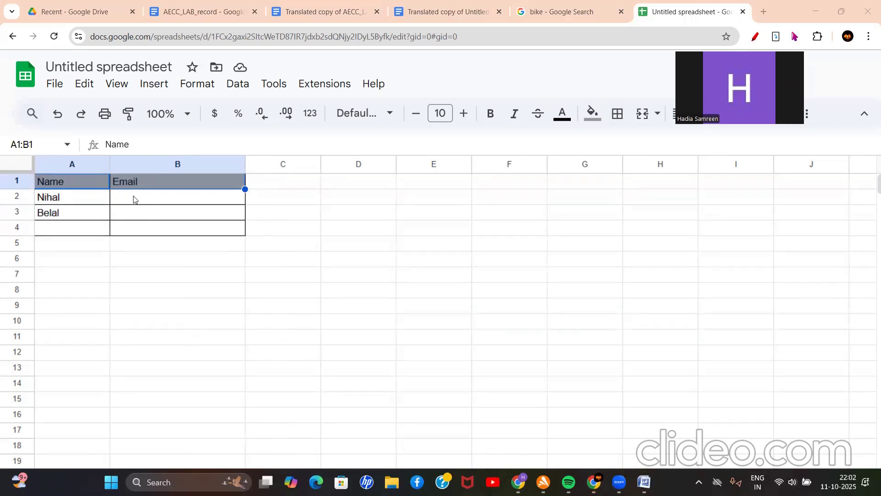
Paste the two recipients' email addresses into B3 and B2, matching the names in column A
click(139, 214)
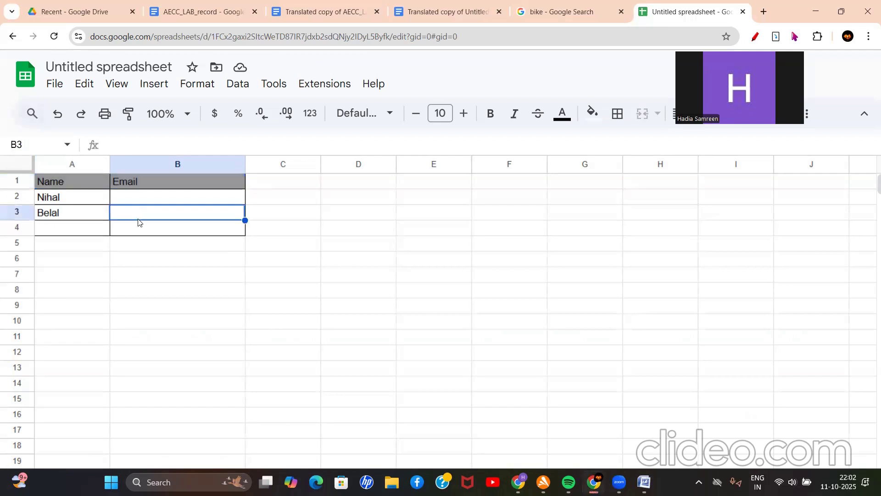
key(ctrl+v)
click(138, 205)
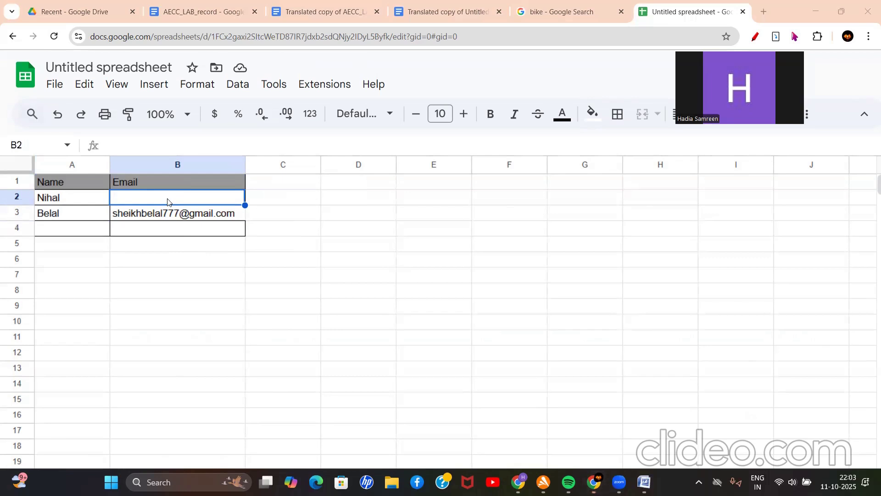
click(197, 198)
key(ctrl+v)
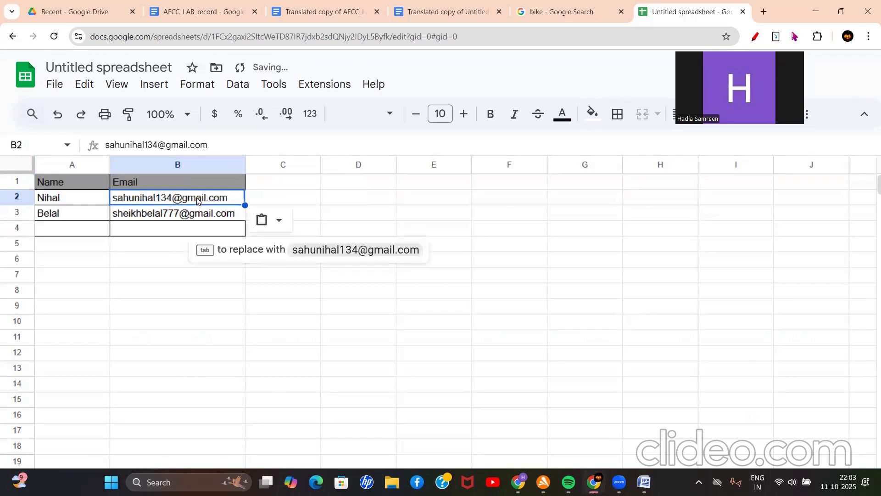
Enter a third recipient's first name in A4 and email address in B4, and widen column B to fit
click(71, 225)
text(Chandu)
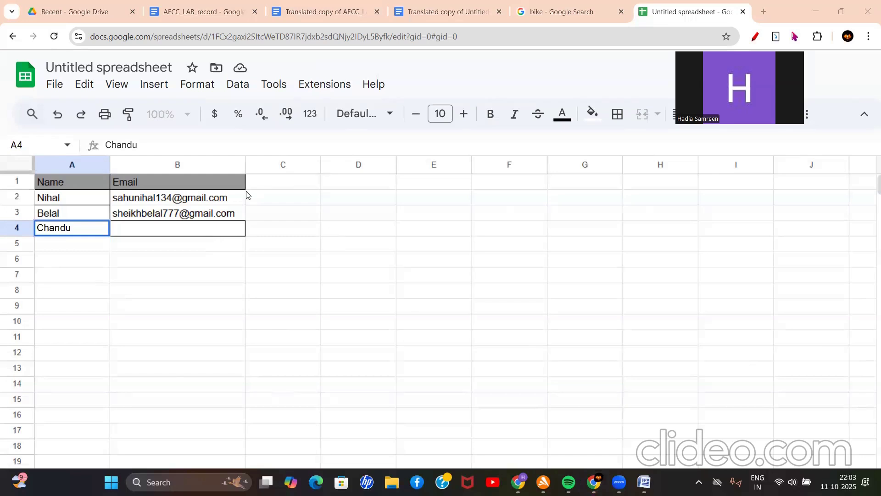
click(166, 229)
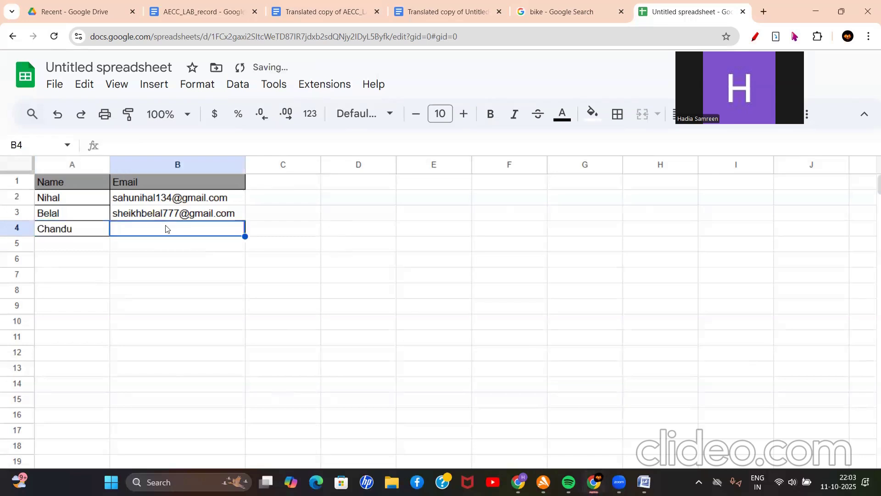
key(ctrl+v)
drag(250, 164, 295, 177)
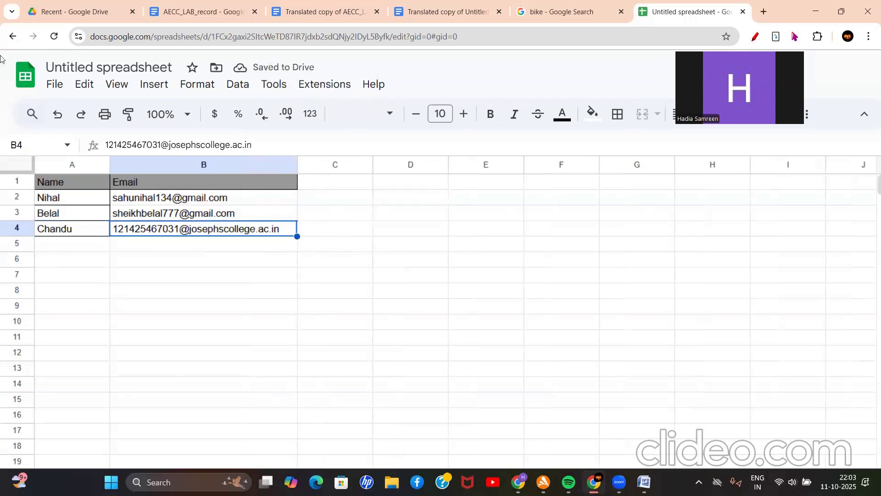
Rename the spreadsheet as MSCS1_Emails
double_click(107, 62)
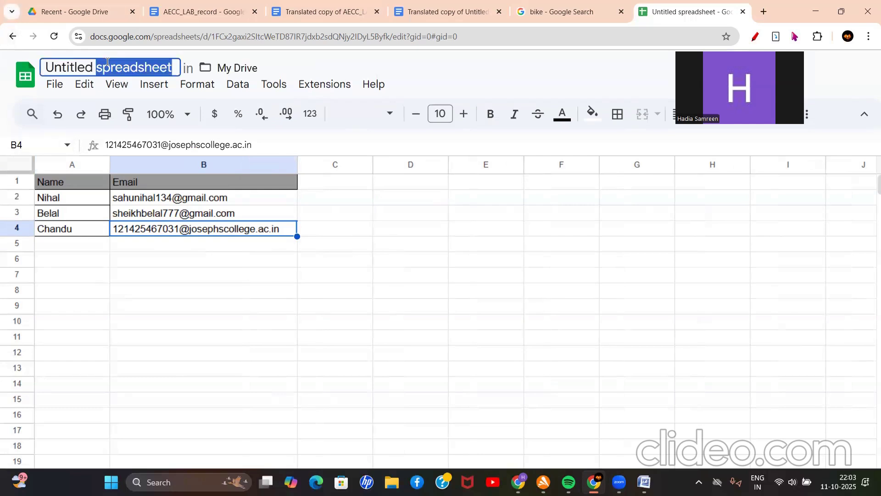
key(BackSpace)
key(BackSpace)
key(BackSpace)
key(BackSpace)
key(BackSpace)
key(BackSpace)
key(BackSpace)
key(BackSpace)
key(BackSpace)
key(BackSpace)
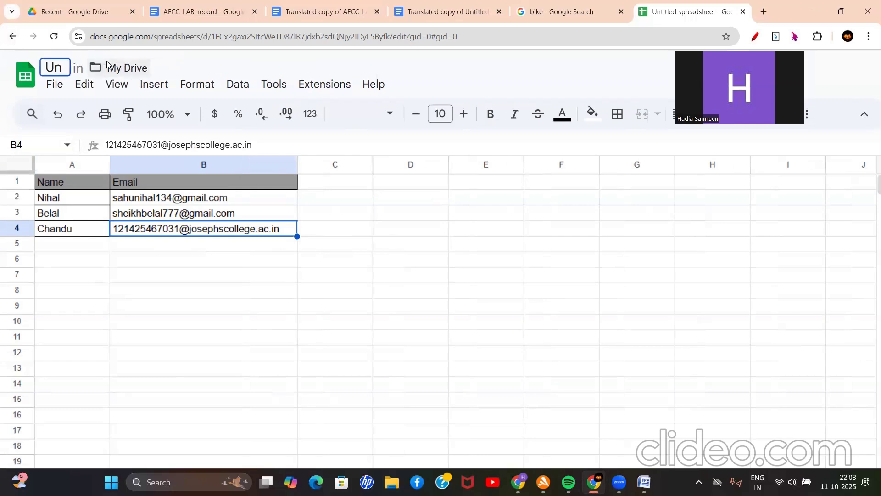
text(MSCS)
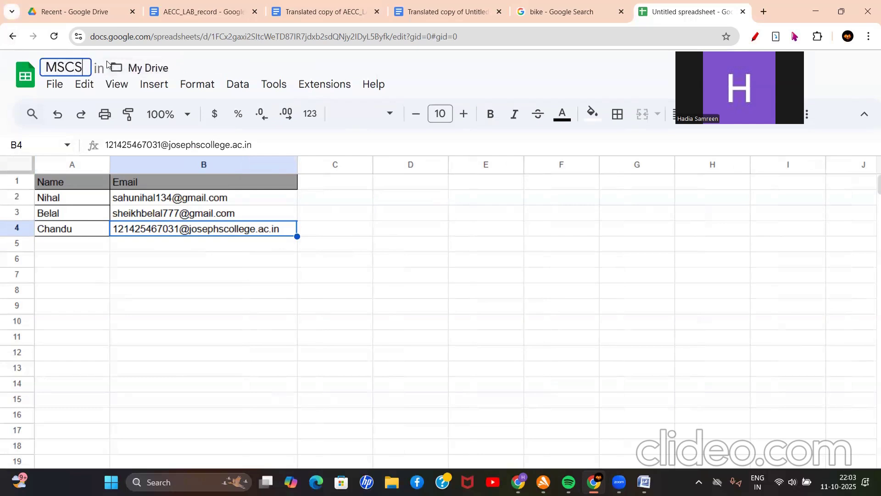
text(1_Emails)
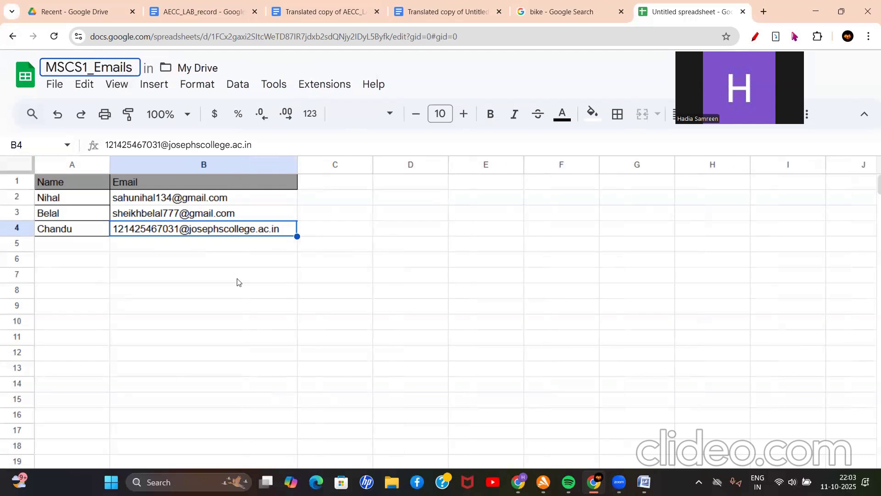
click(237, 282)
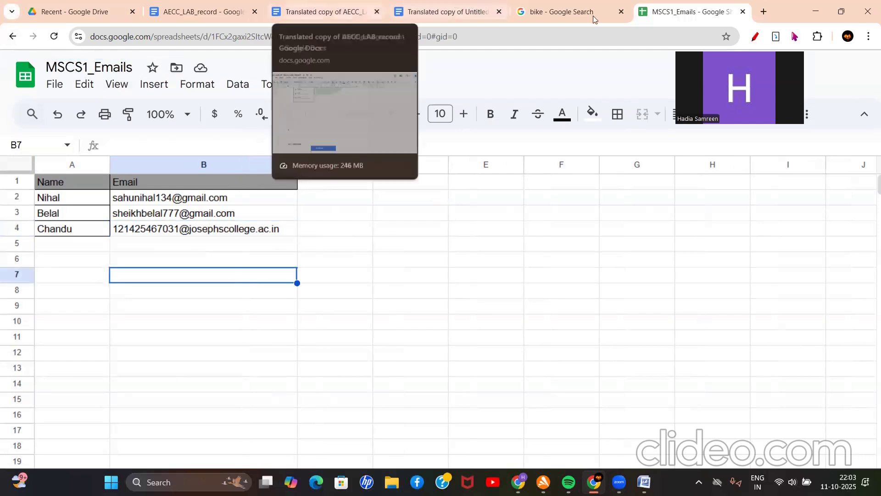
Close the two translated document copies and the bike image search page
click(377, 12)
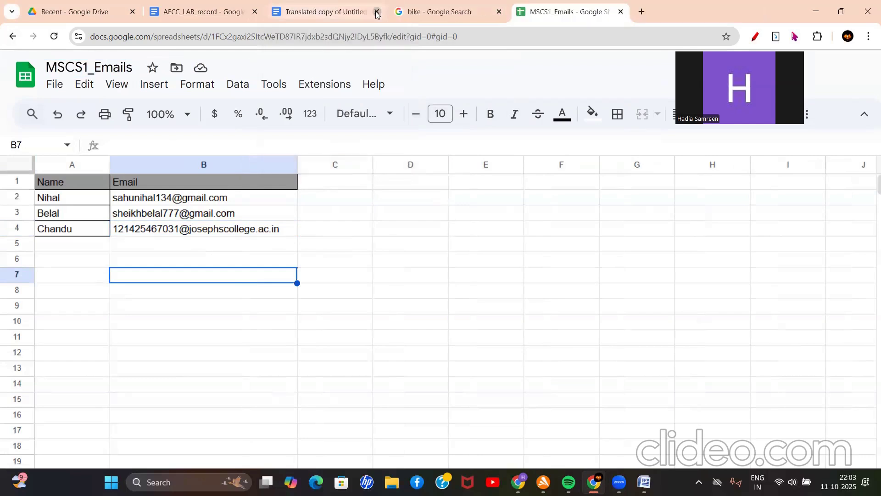
click(377, 12)
click(377, 12)
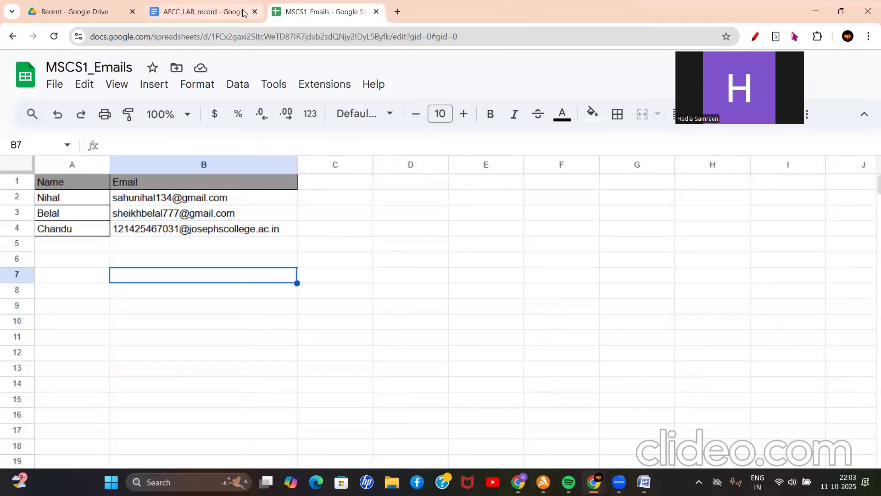
Return to the AECC_LAB_record document and choose MSCS1_Emails as the mail merge recipient spreadsheet
click(229, 12)
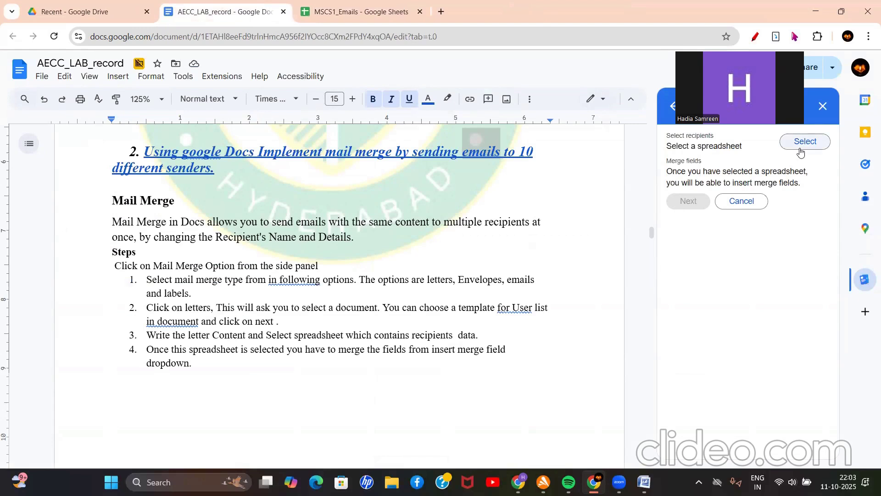
click(800, 151)
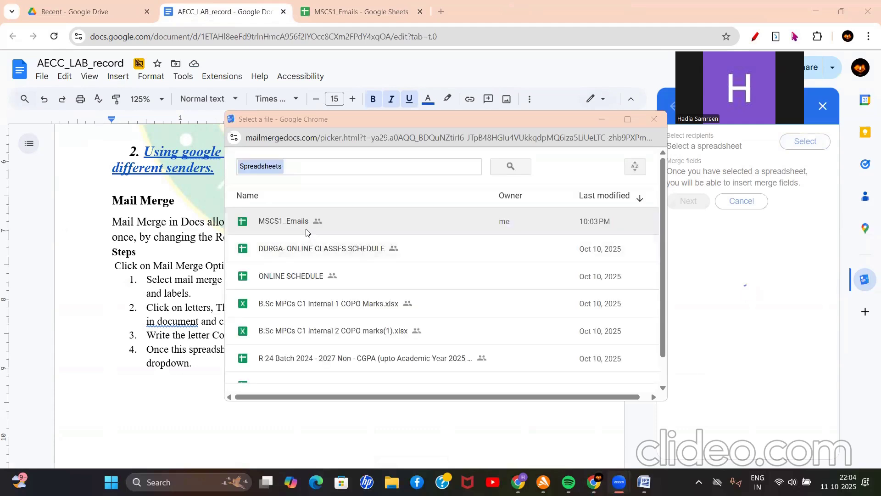
click(290, 229)
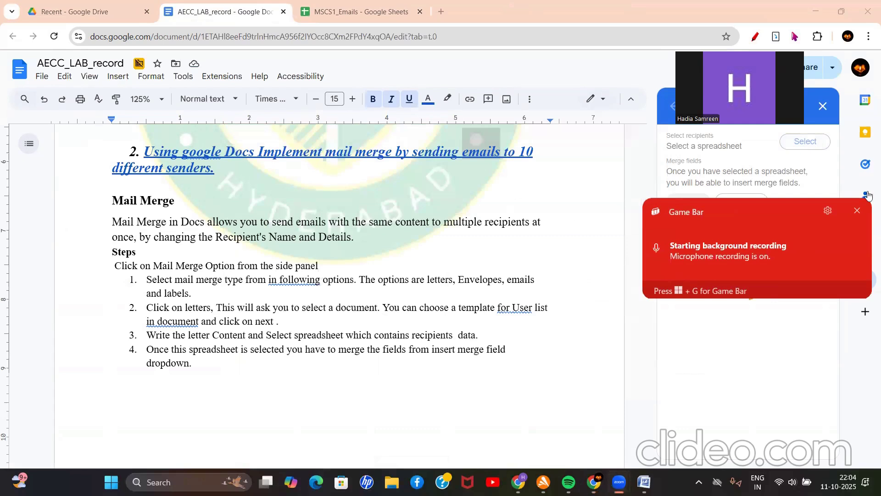
click(857, 211)
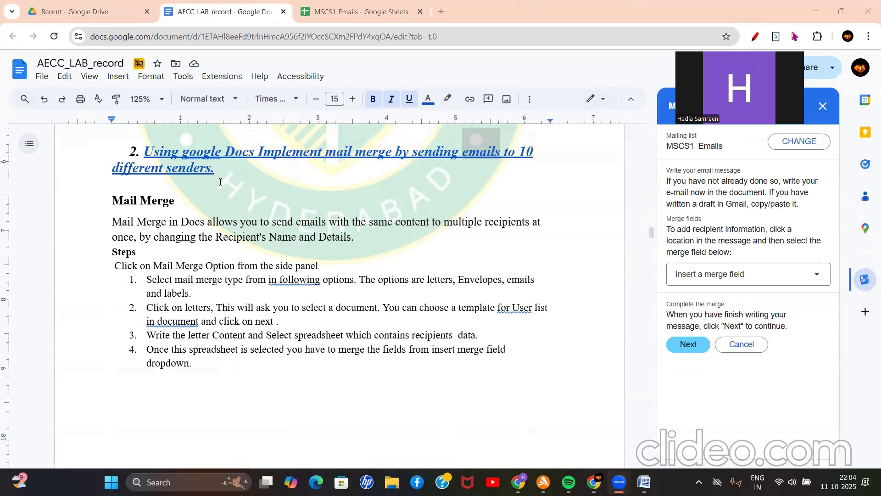
Below the Mail Merge heading, write the greeting "Dear ," followed by the line "Monday will be our exam day."
click(216, 201)
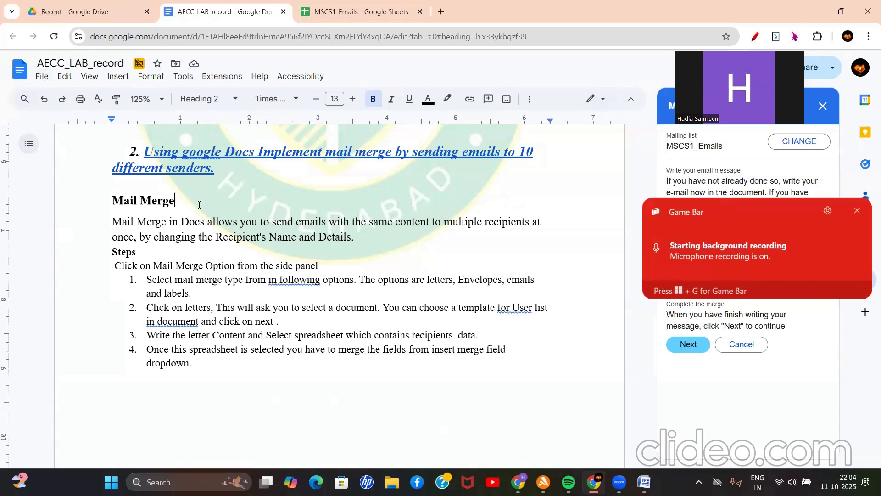
key(Return)
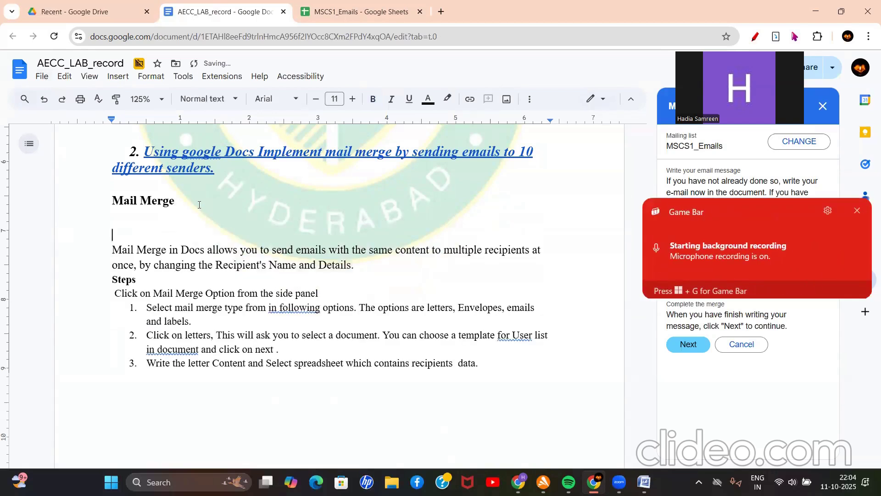
text(Dear)
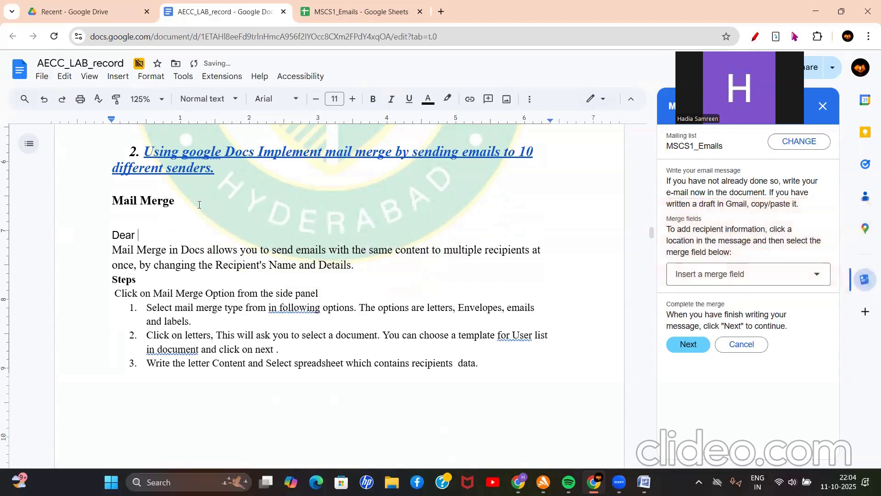
text( ,)
key(Return)
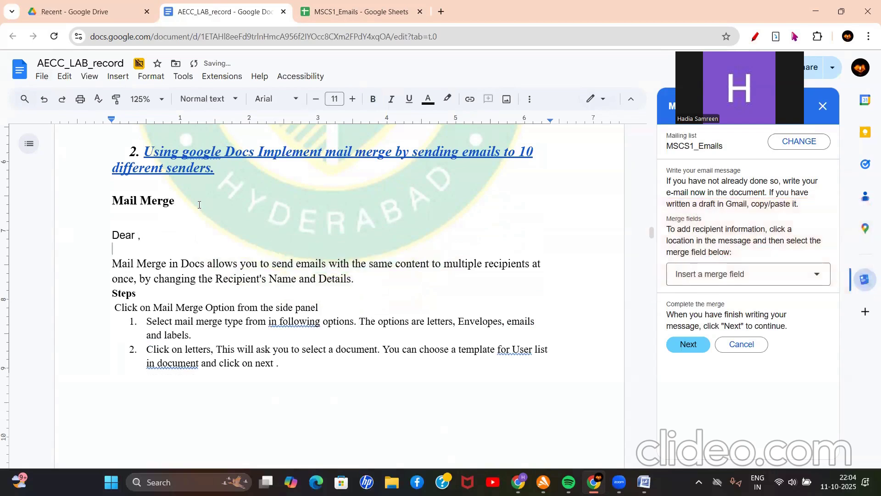
text(Monday will b)
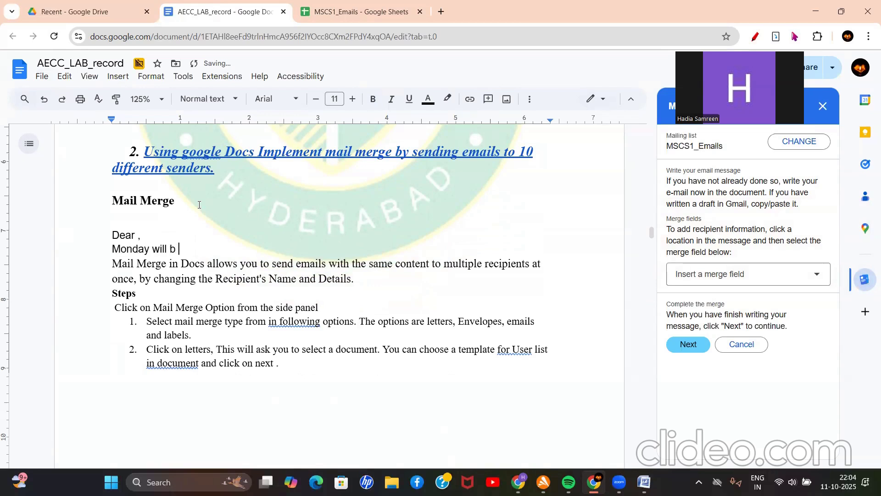
text(e our exam day.)
End the message with "Regards ," and the sender's first name on separate lines
key(Return)
text(Ref)
key(BackSpace)
text(gr)
key(BackSpace)
text(ards)
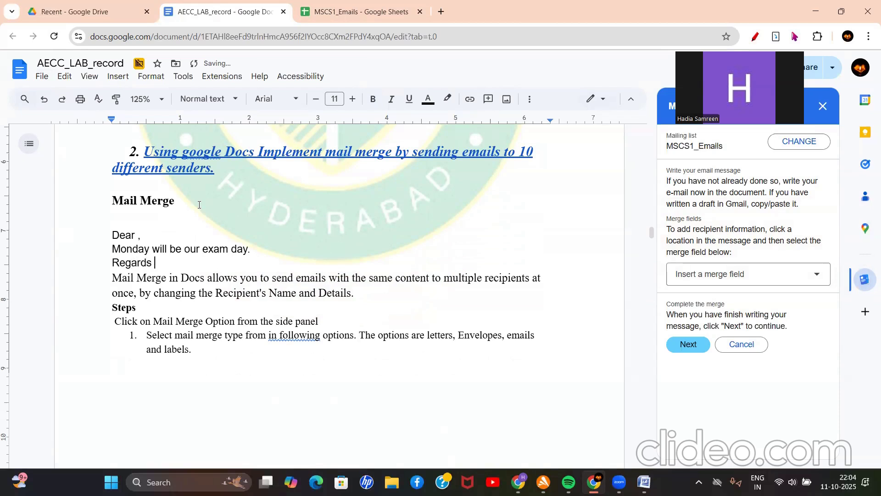
text( ,)
key(Return)
text(Hadia)
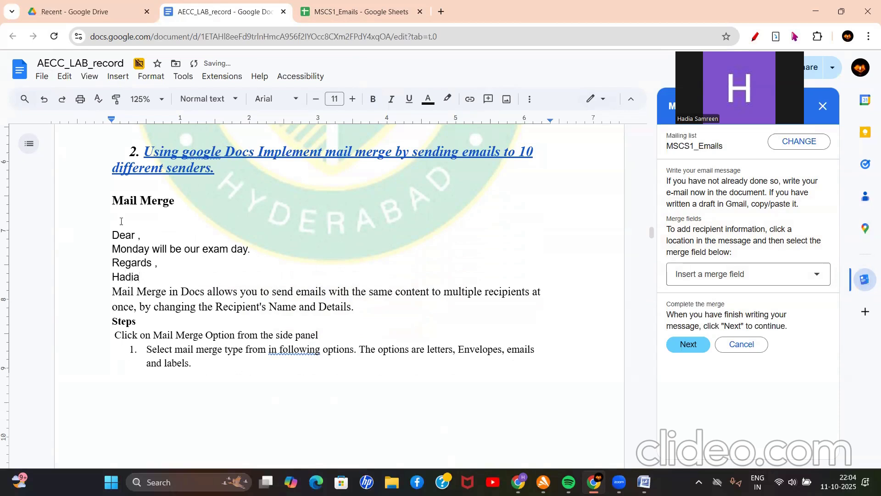
Insert the Name merge field after "Dear" in the greeting
click(123, 201)
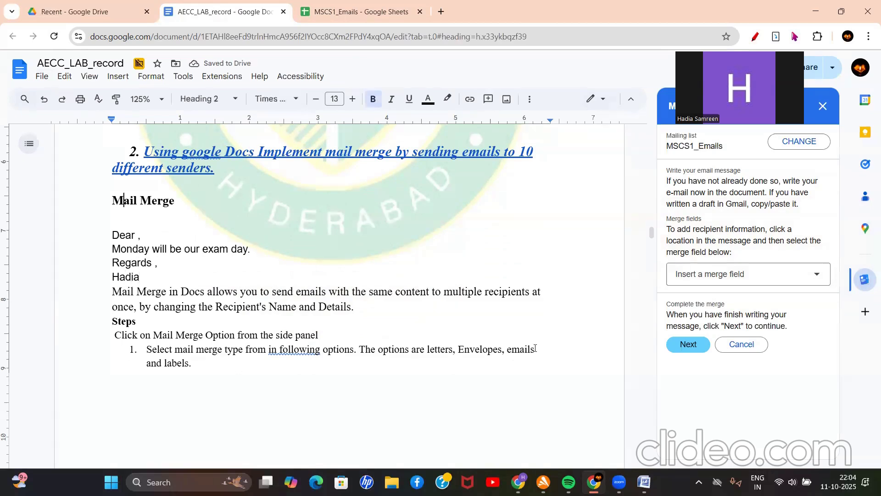
click(750, 275)
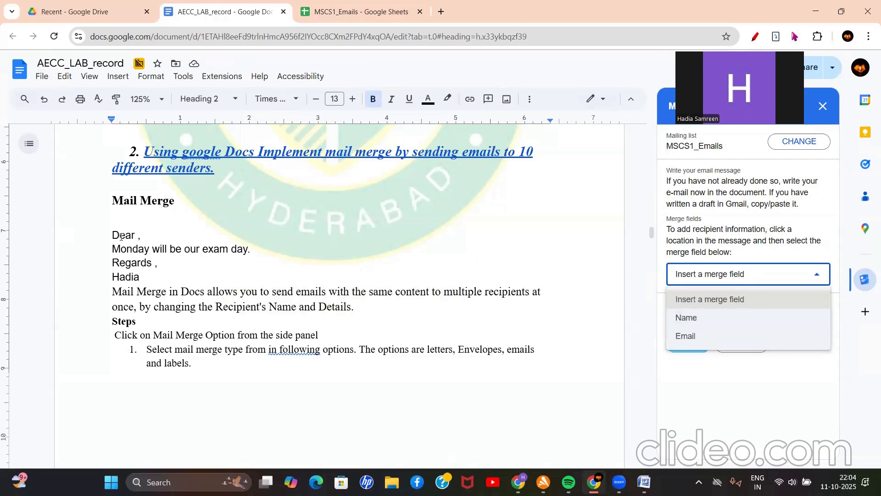
click(135, 235)
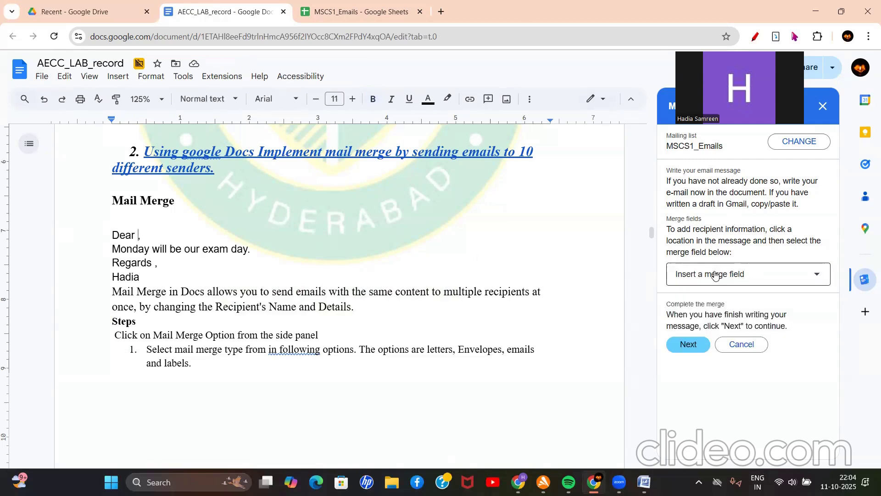
click(715, 275)
click(713, 319)
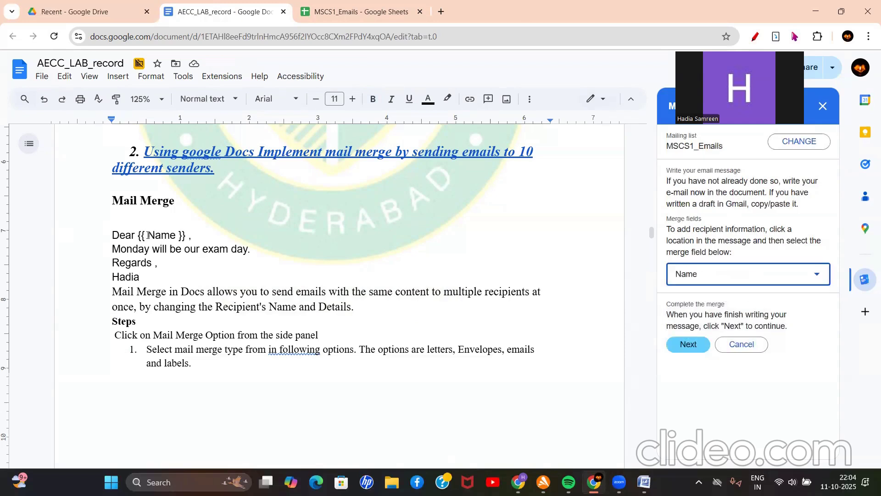
Insert the Email merge field on the empty line above the greeting
click(147, 221)
click(701, 273)
click(713, 338)
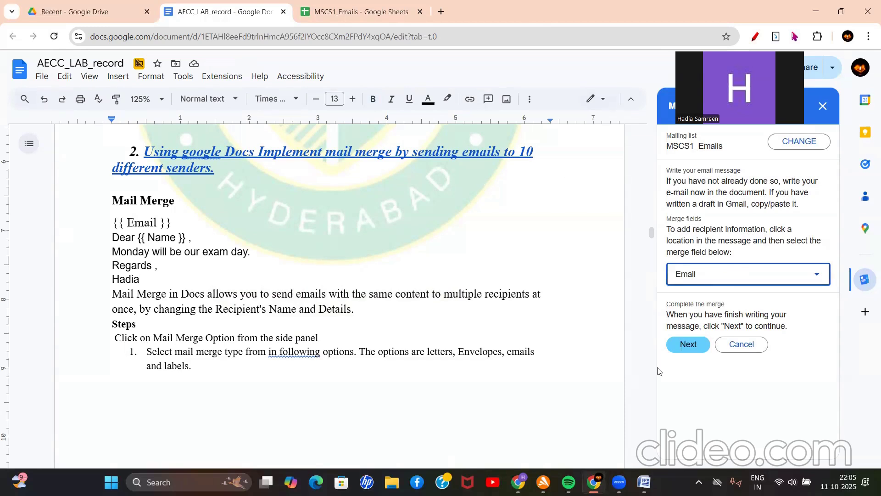
Complete the mail merge and send the emails to the listed recipients
click(688, 347)
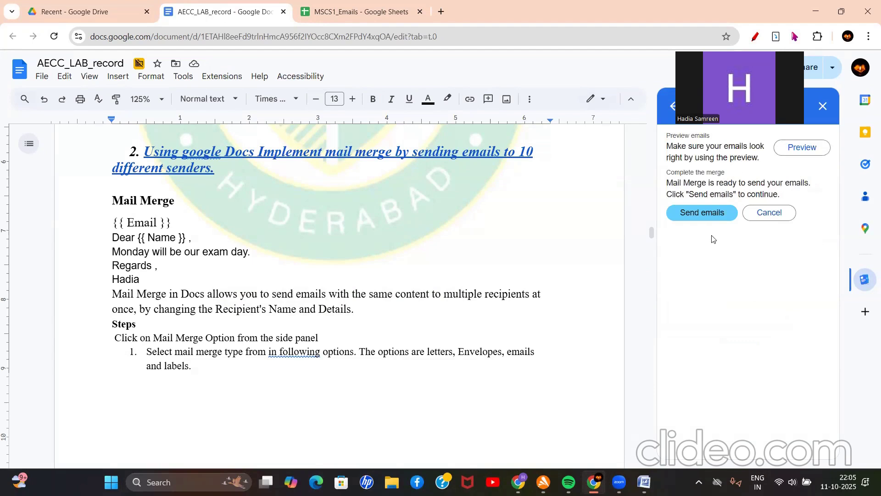
click(709, 223)
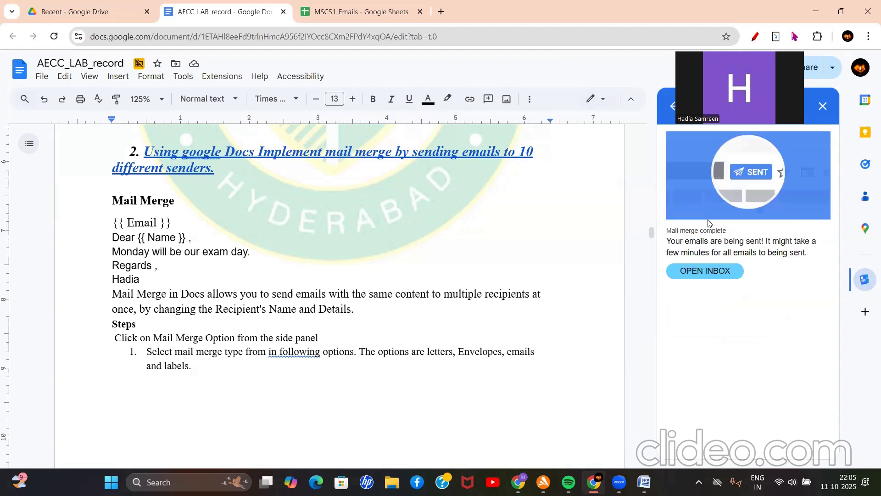
Open the Sent mail in Gmail and view the newest AECC_LAB_record message sent by the merge
click(708, 274)
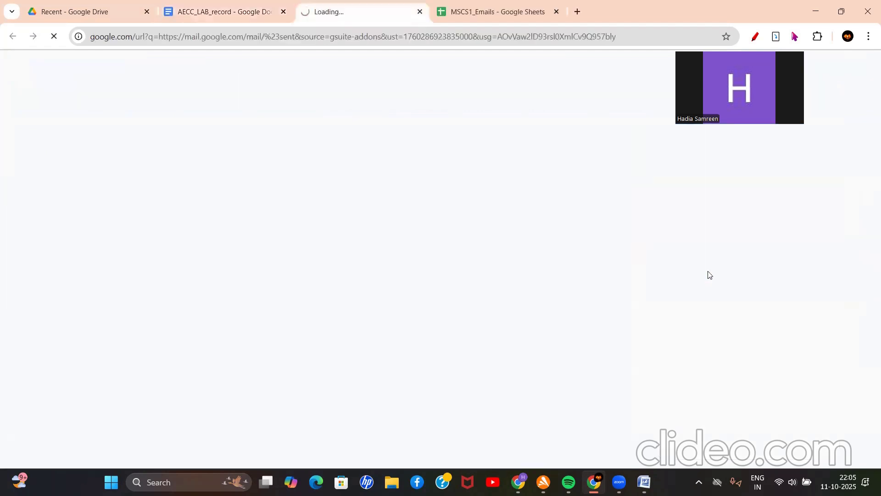
click(241, 11)
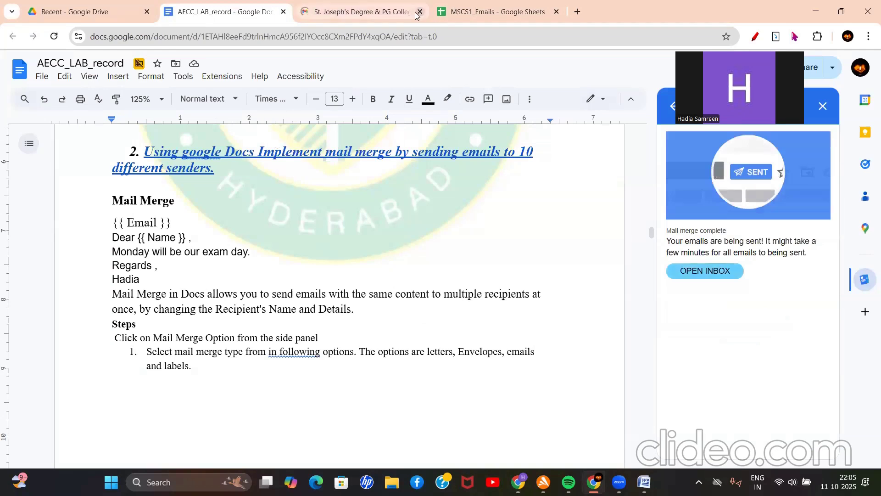
click(362, 11)
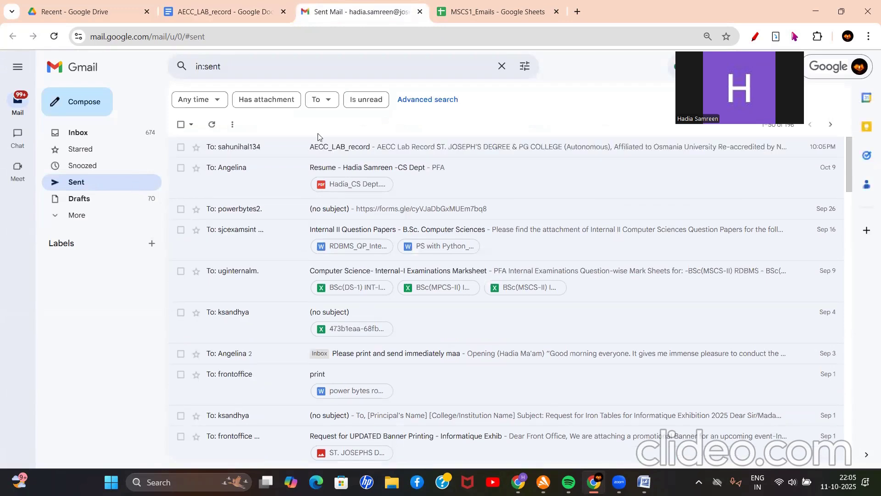
click(238, 150)
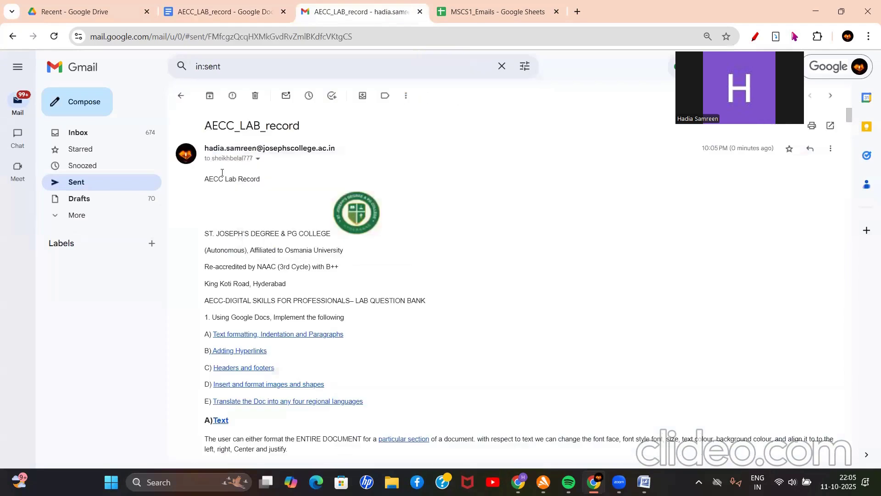
Examine the open sent message's recipient details and the lab record content in its body
click(258, 159)
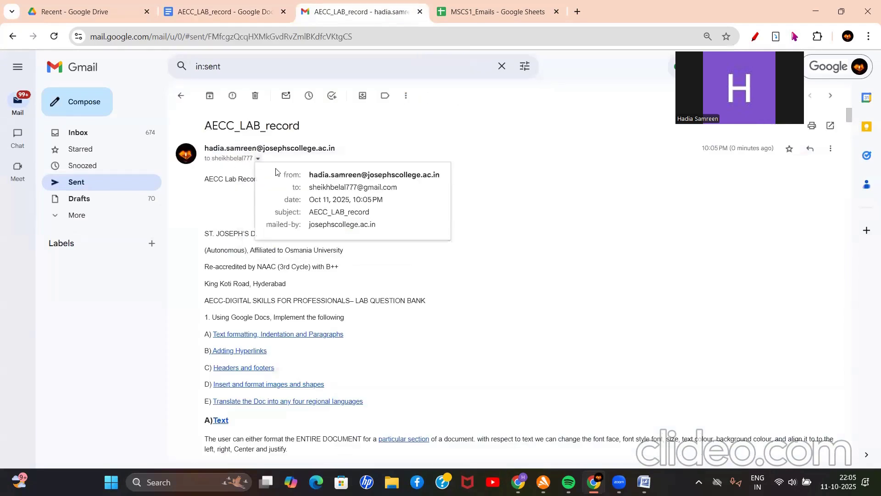
click(234, 158)
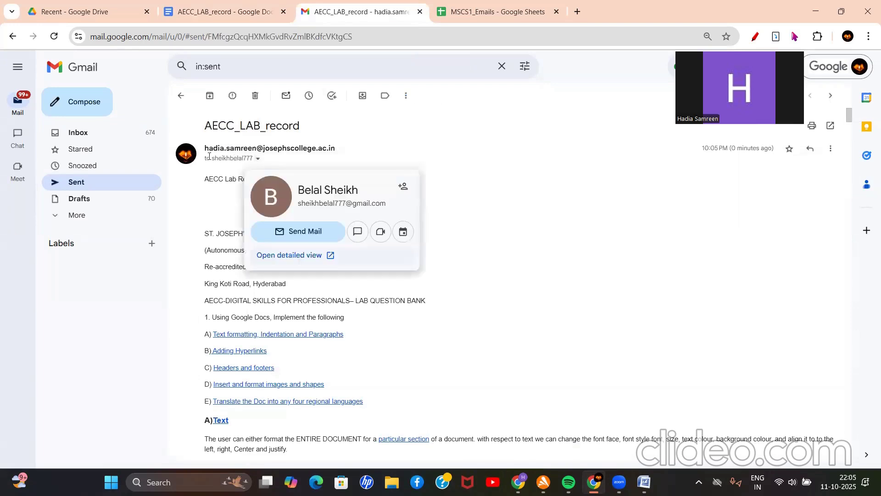
mouse_move(261, 148)
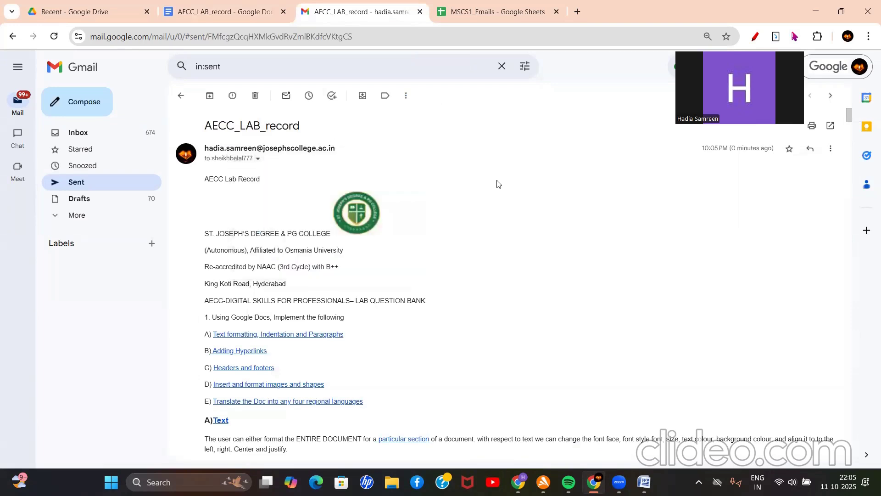
click(258, 159)
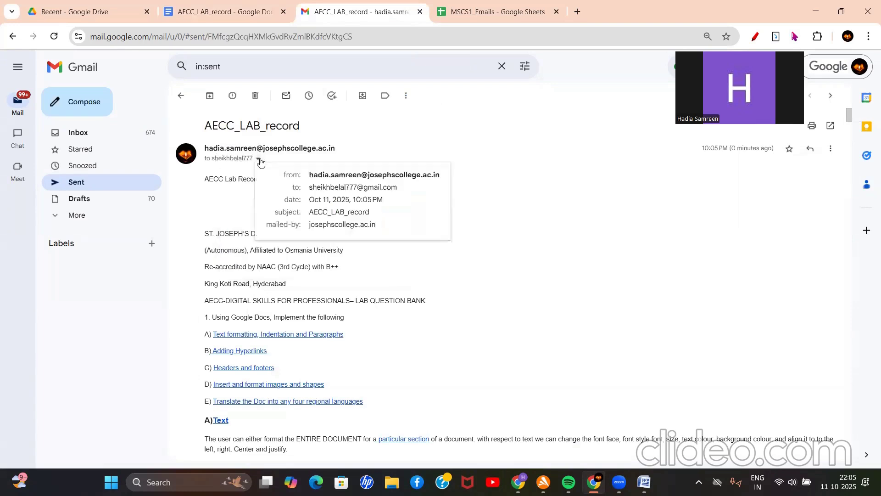
click(570, 162)
scroll(314, 358, down, 10)
scroll(312, 357, down, 15)
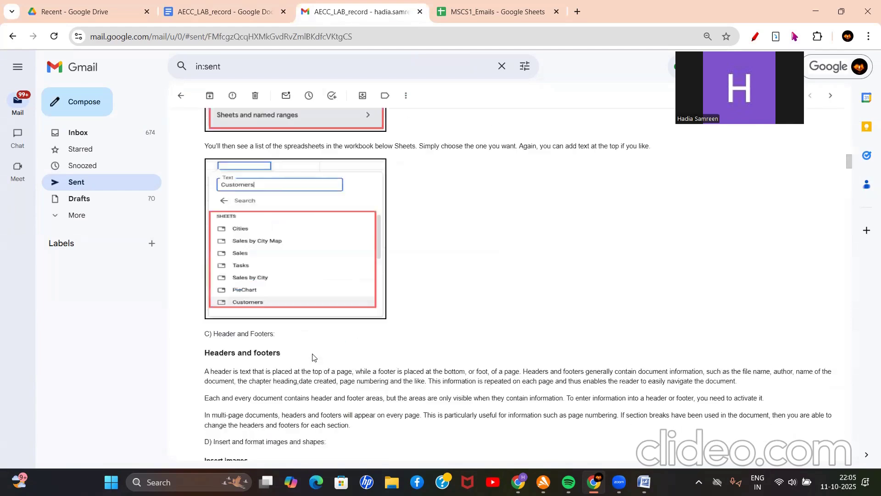
Return to the Sent mail list and check the recipients of the AECC_LAB_record messages
click(198, 13)
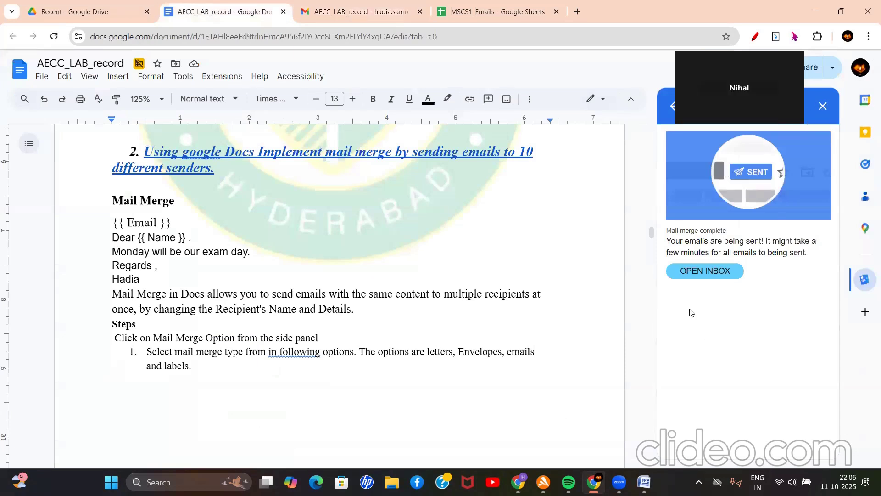
click(359, 7)
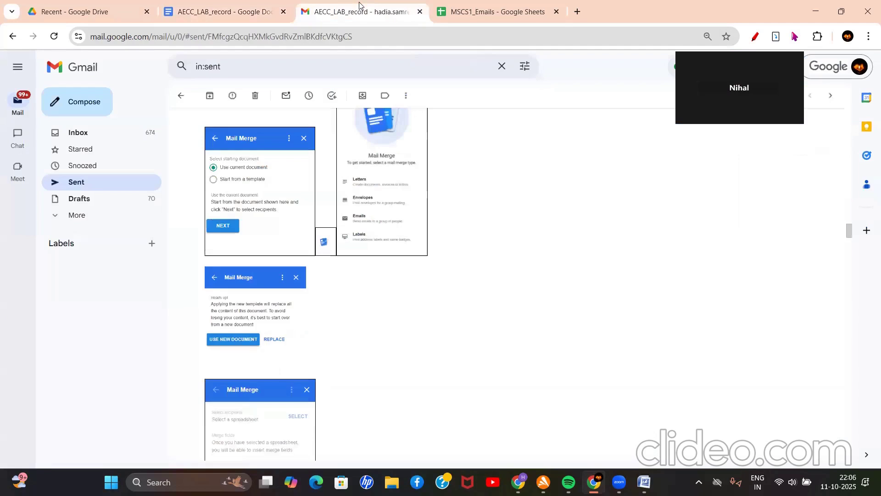
click(106, 188)
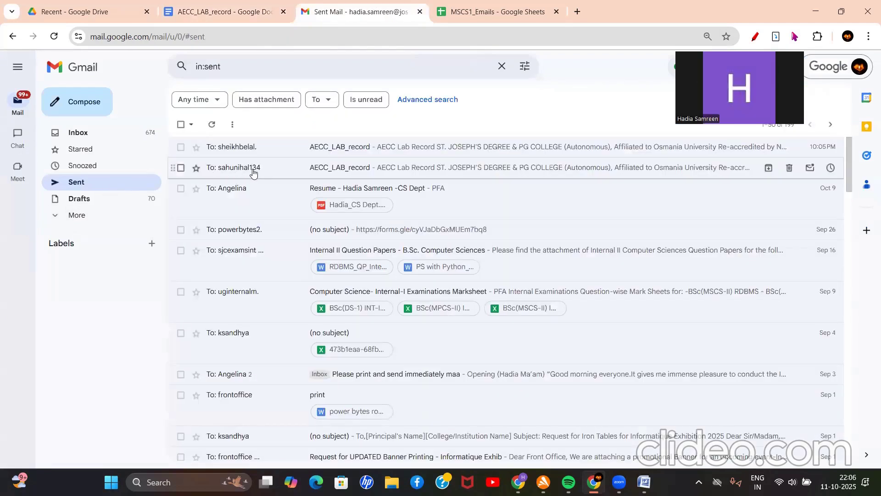
click(100, 184)
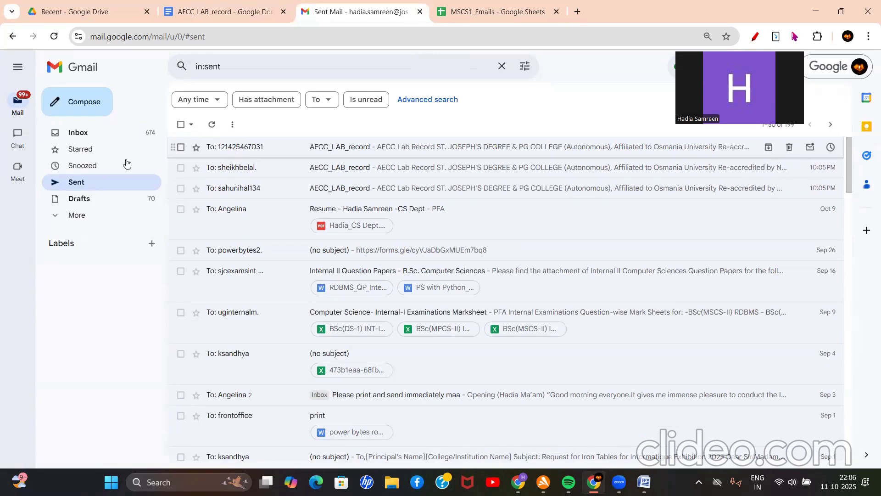
scroll(65, 187, up, 5)
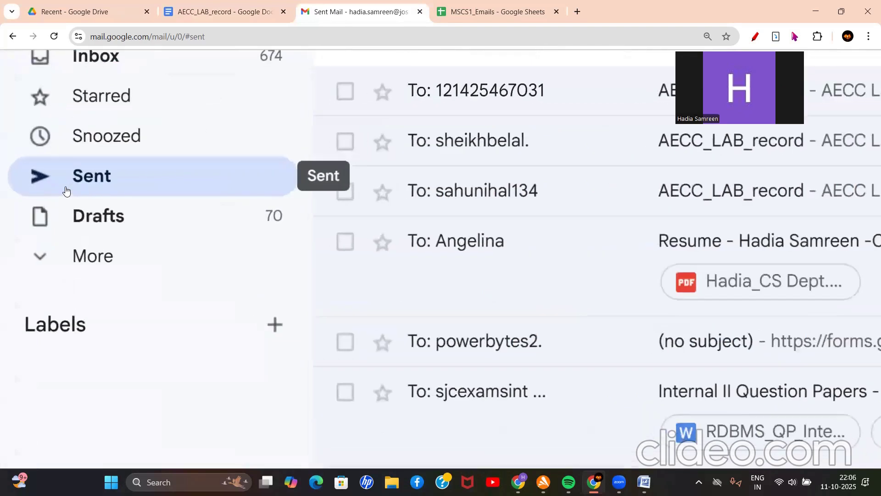
scroll(66, 190, down, 1)
scroll(65, 189, down, 4)
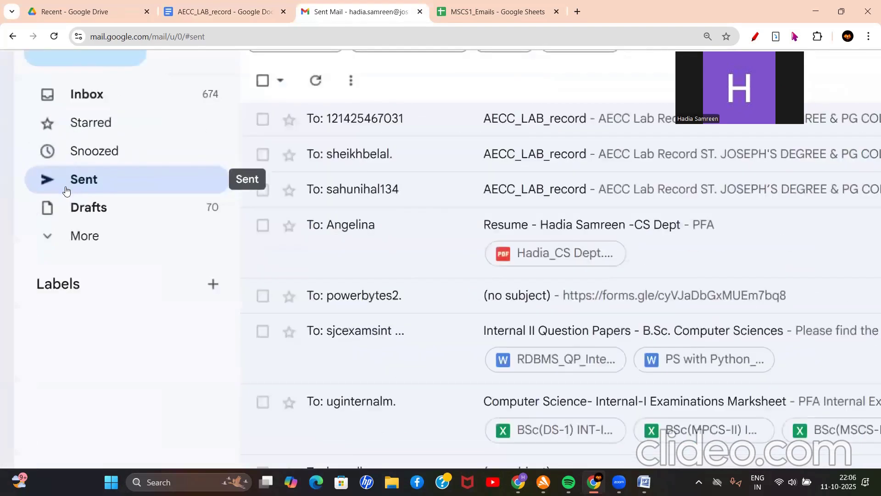
In the AECC_LAB_record document, delete the letter text from the Email merge field through the signature, including its leftover empty line
click(214, 4)
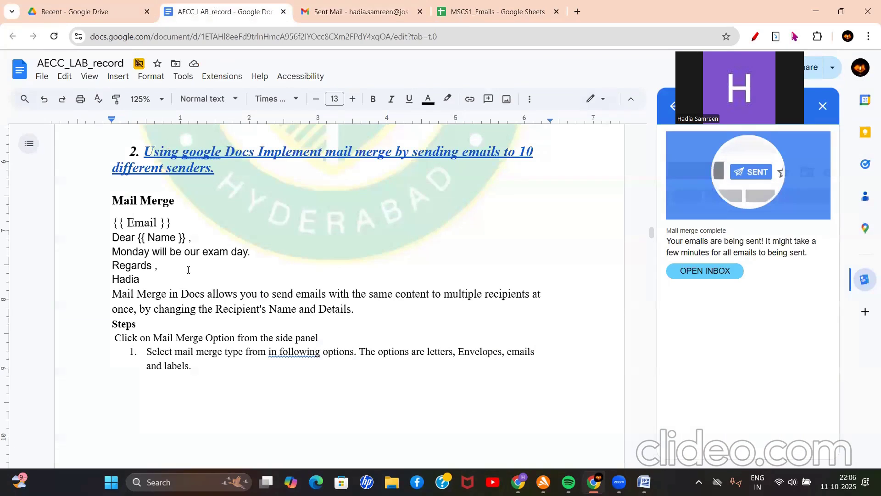
drag(149, 280, 105, 223)
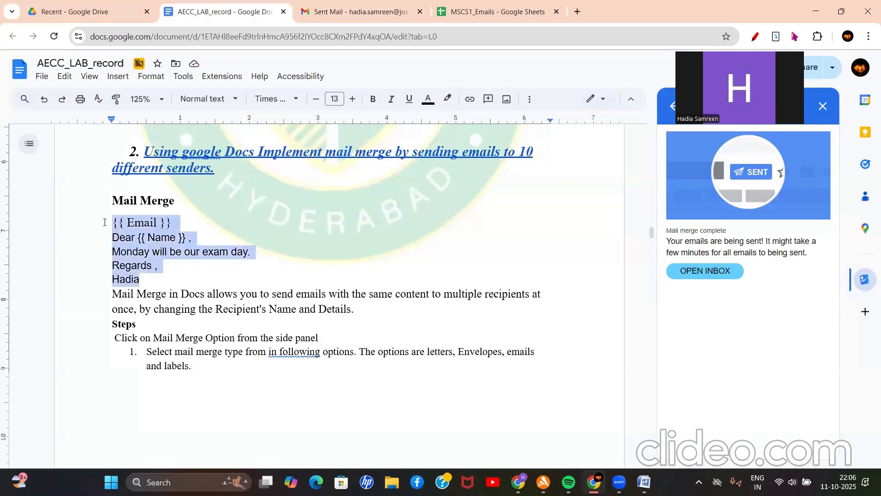
key(BackSpace)
key(BackSpace)
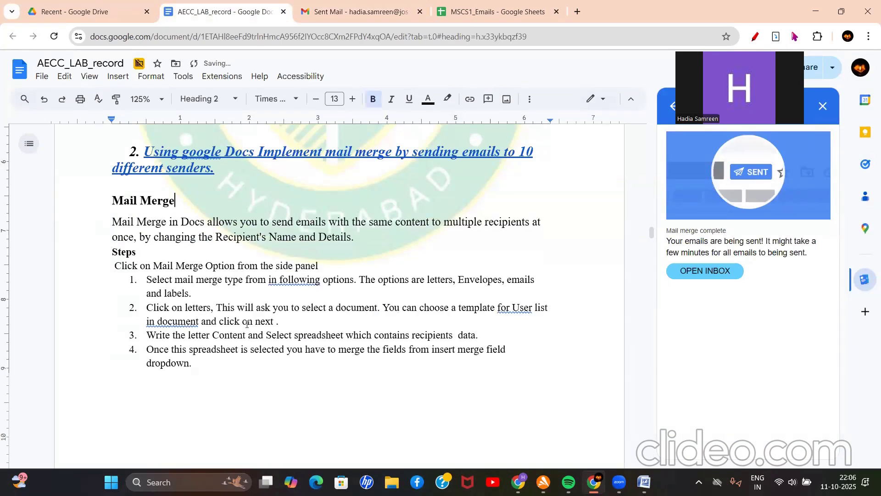
Open the Employee_Demo_AECC spreadsheet linked from the exercise 3 Google Sheets heading
scroll(228, 317, down, 15)
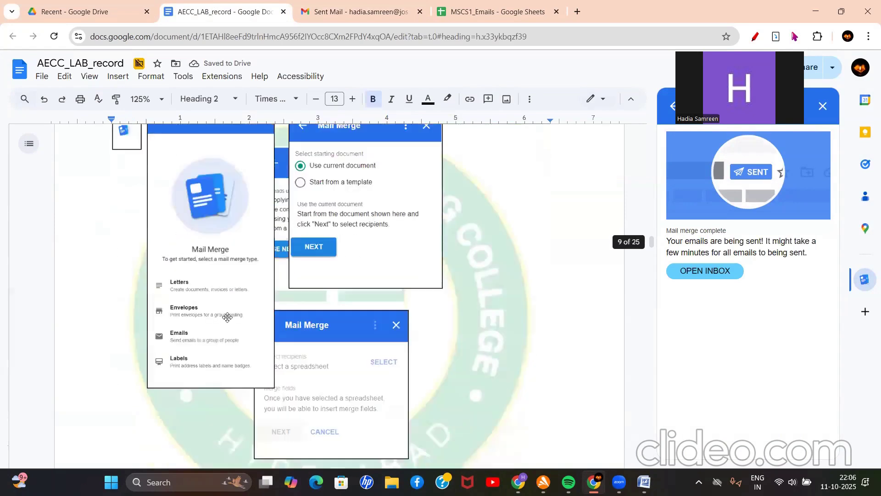
scroll(228, 317, down, 10)
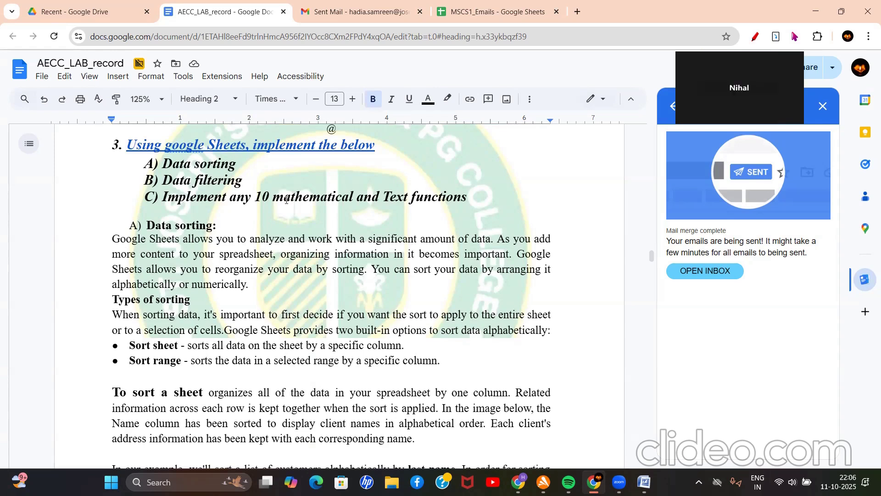
drag(162, 165, 247, 163)
click(247, 164)
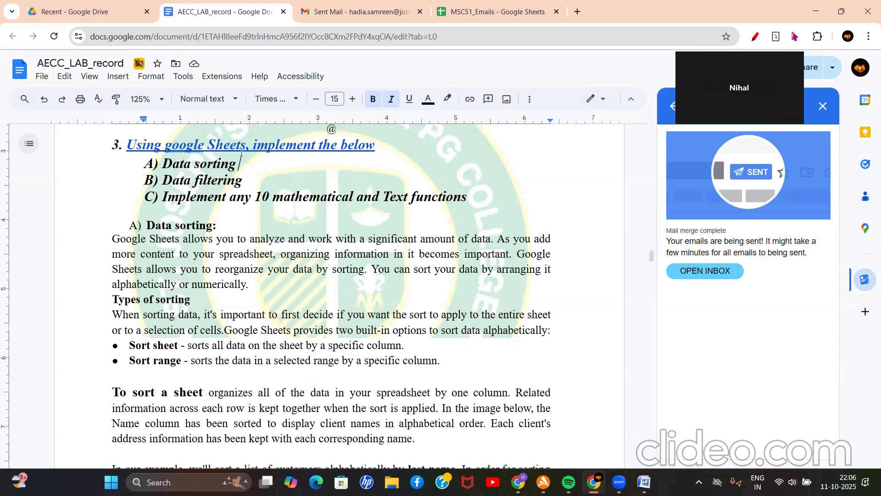
click(223, 146)
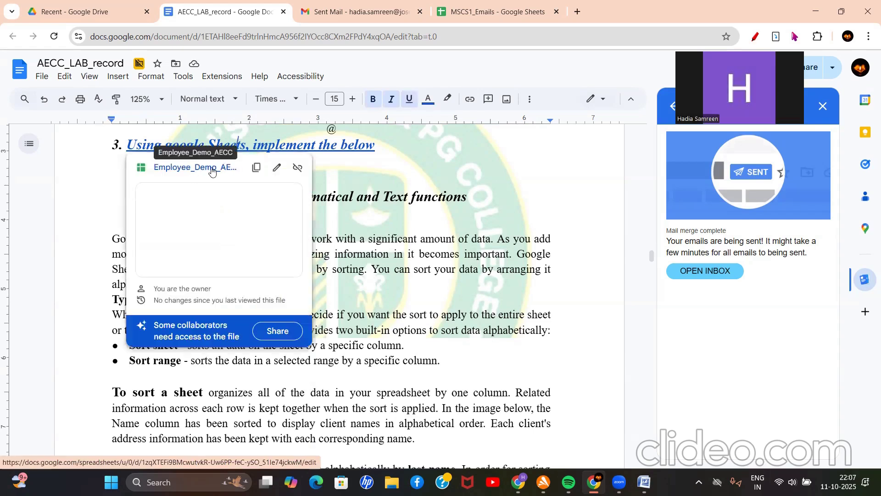
click(211, 168)
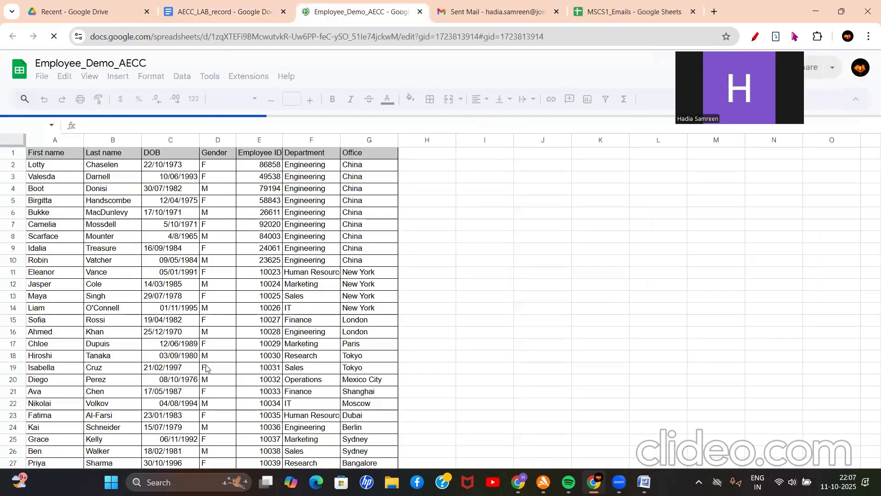
View the employee data and the available options for sorting the sheet by column A
scroll(206, 368, down, 11)
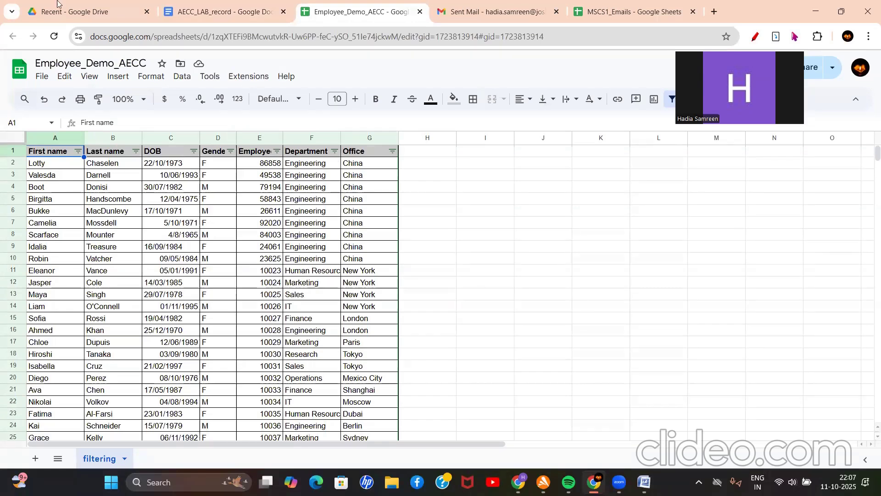
scroll(190, 87, up, 5)
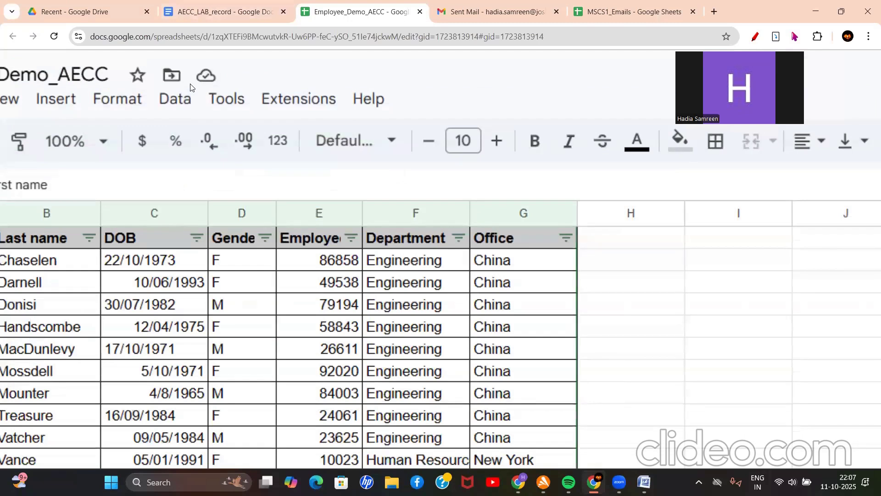
scroll(187, 94, up, 2)
click(186, 107)
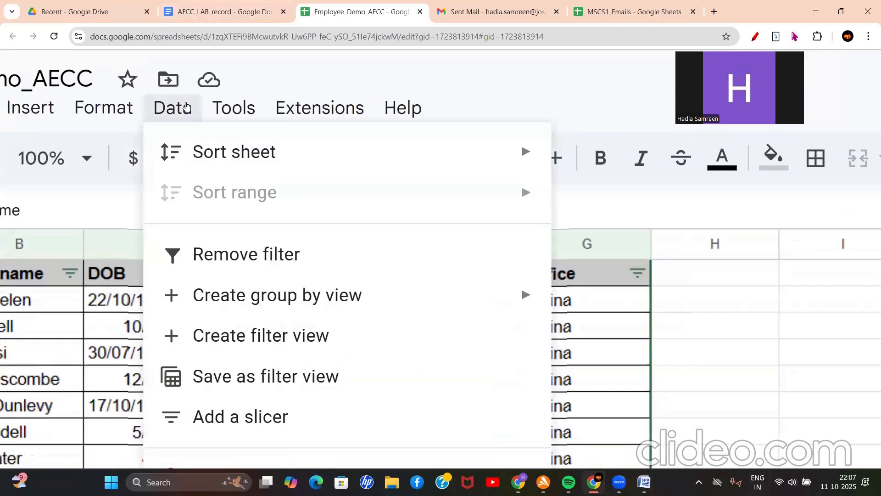
mouse_move(233, 109)
mouse_move(175, 110)
mouse_move(505, 152)
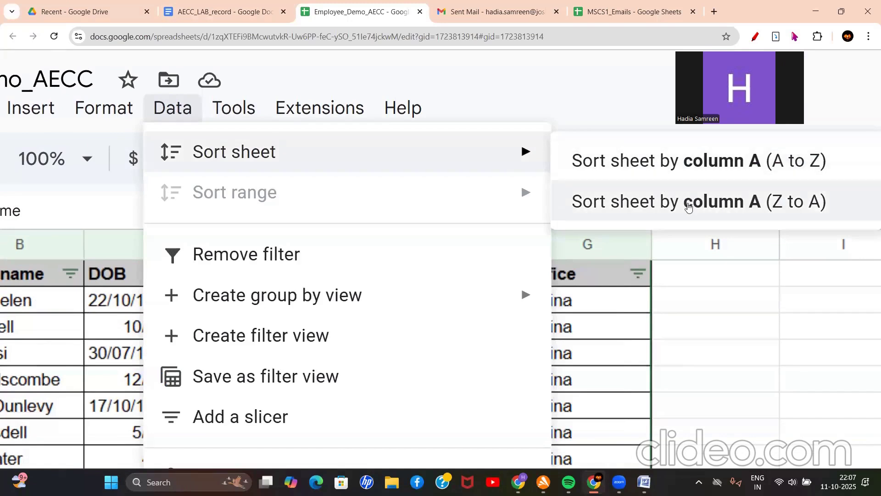
click(73, 251)
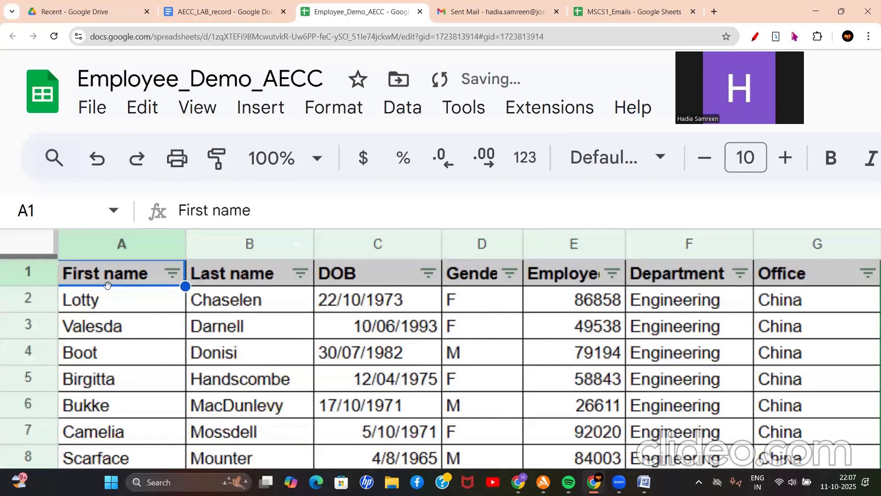
Select the header row 1 and sort the whole sheet by column A from A to Z
click(44, 278)
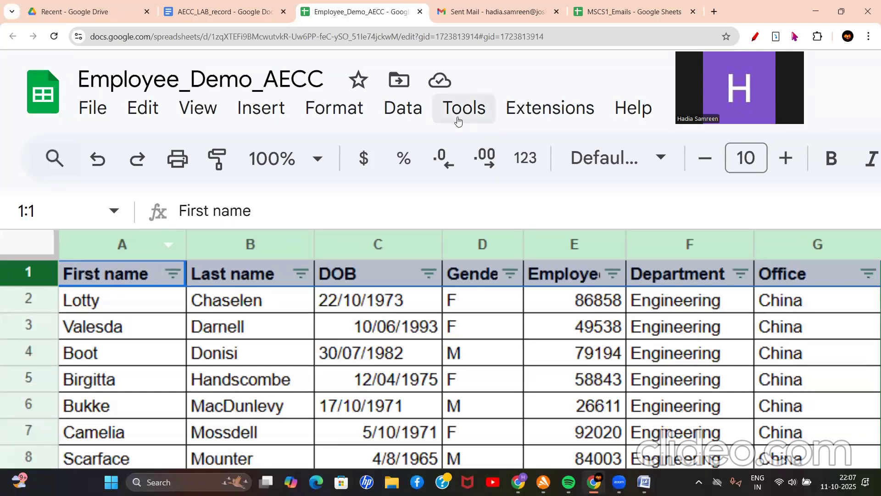
click(386, 109)
mouse_move(443, 151)
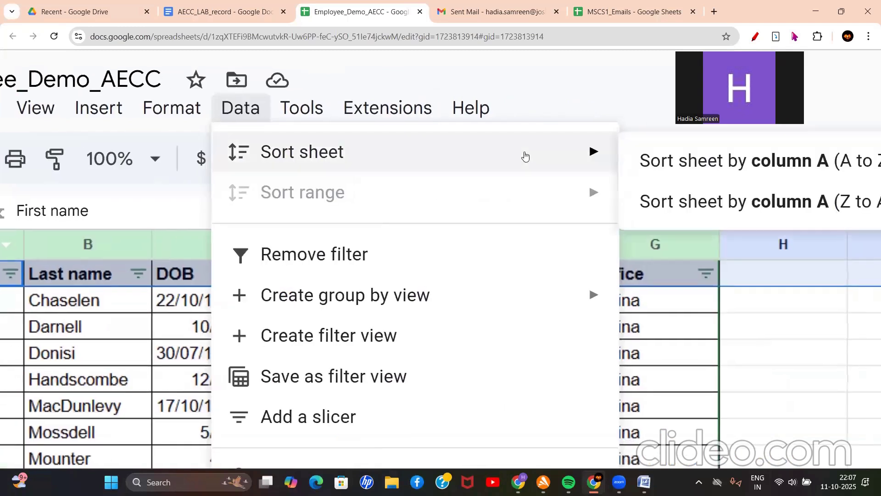
click(691, 165)
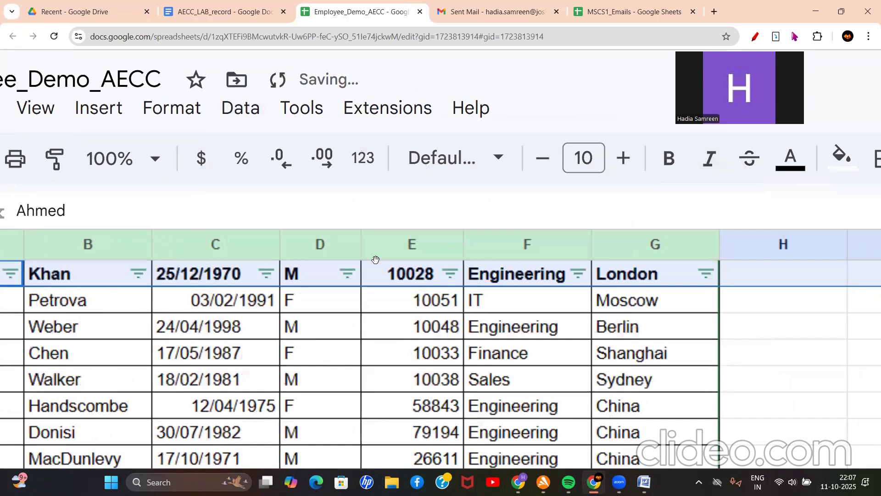
Locate and select the header labels within the sorted employee data, and undo the sheet sort
scroll(376, 260, down, 5)
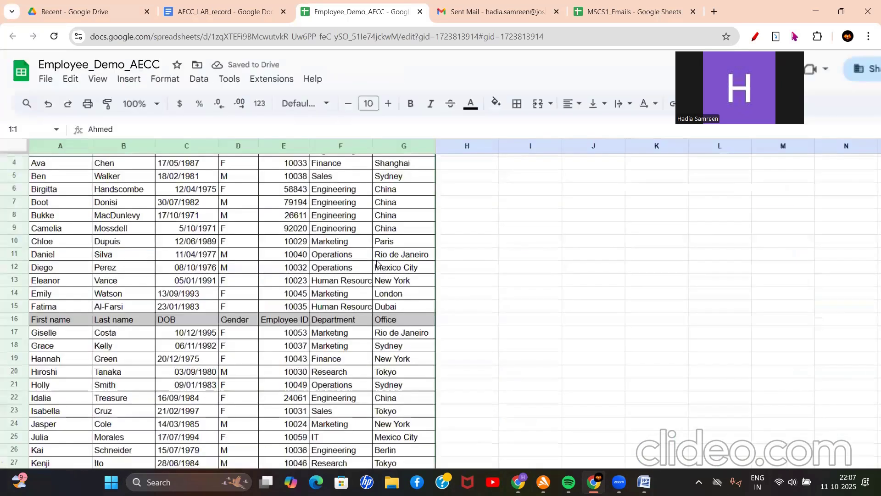
scroll(377, 260, down, 1)
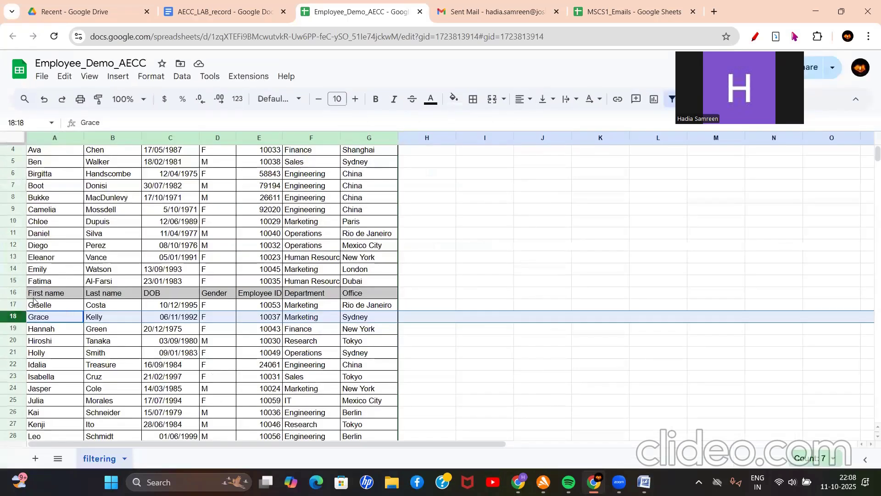
click(17, 291)
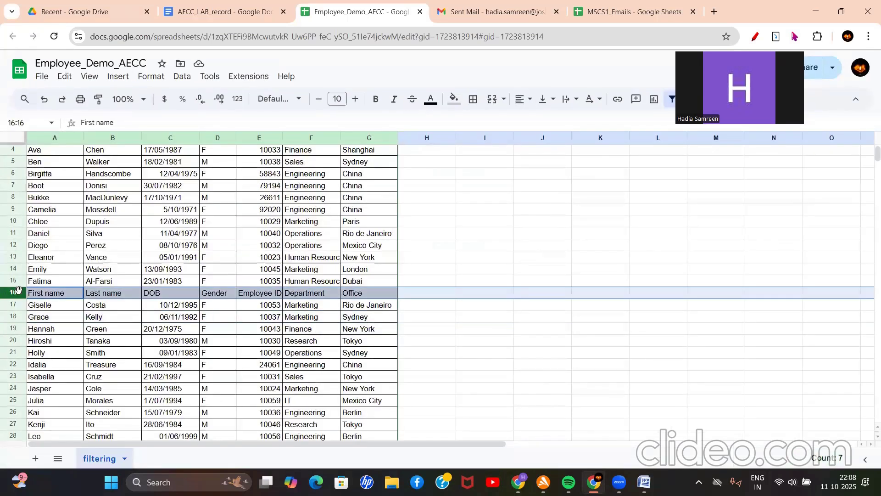
scroll(115, 303, up, 1)
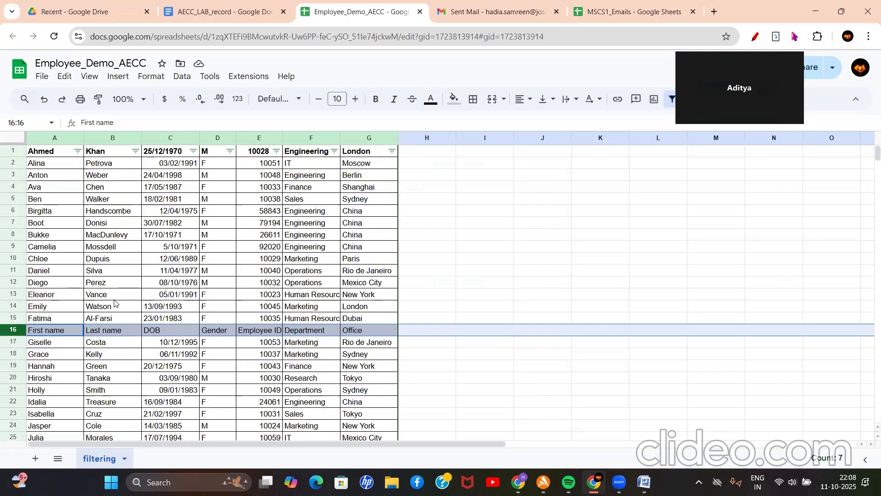
click(49, 333)
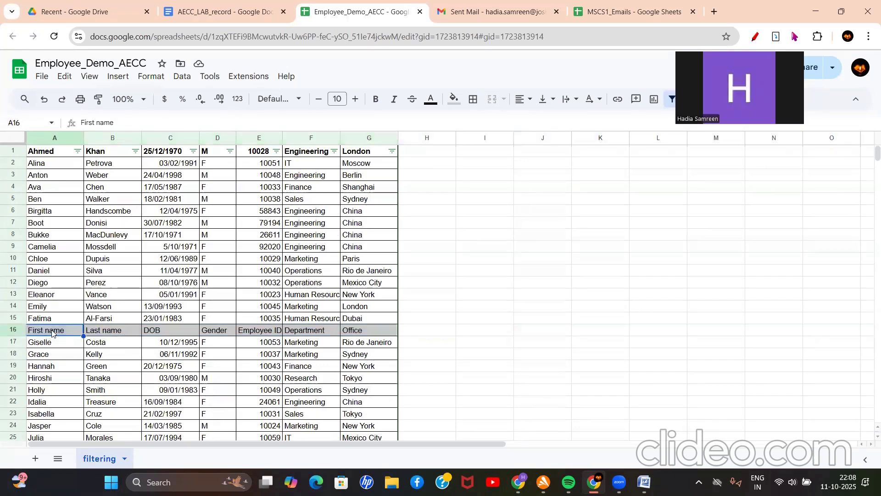
drag(109, 331, 346, 335)
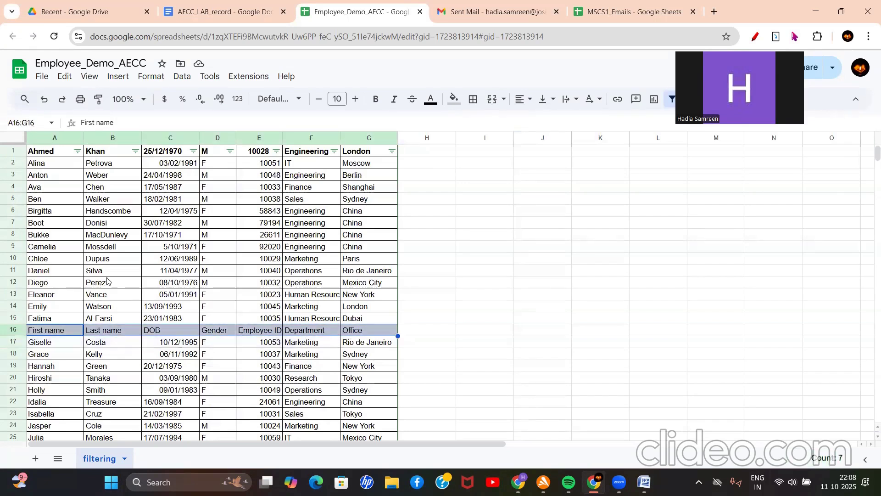
click(45, 104)
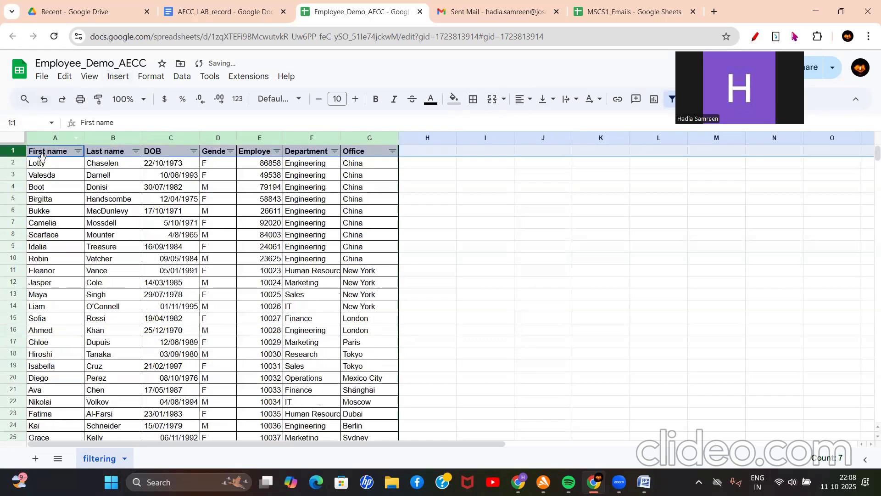
click(77, 211)
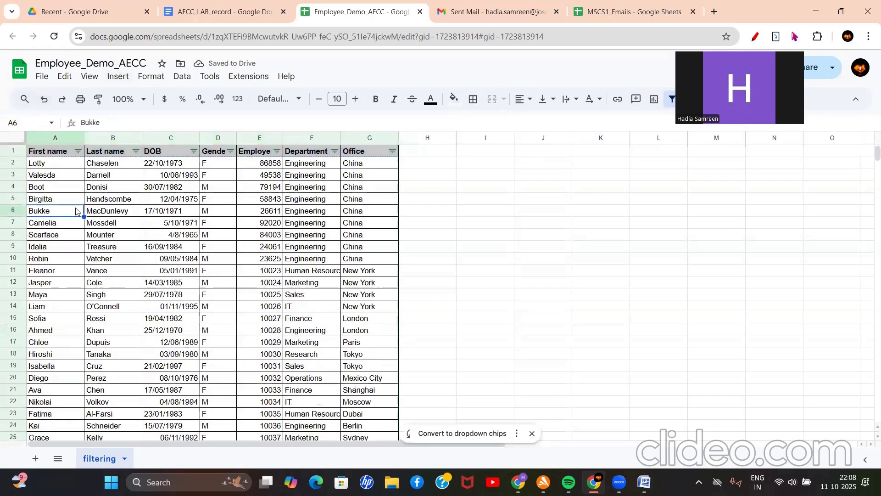
Select header row 1 and open its additional row actions, where the option to freeze up to row 1 is offered
click(13, 151)
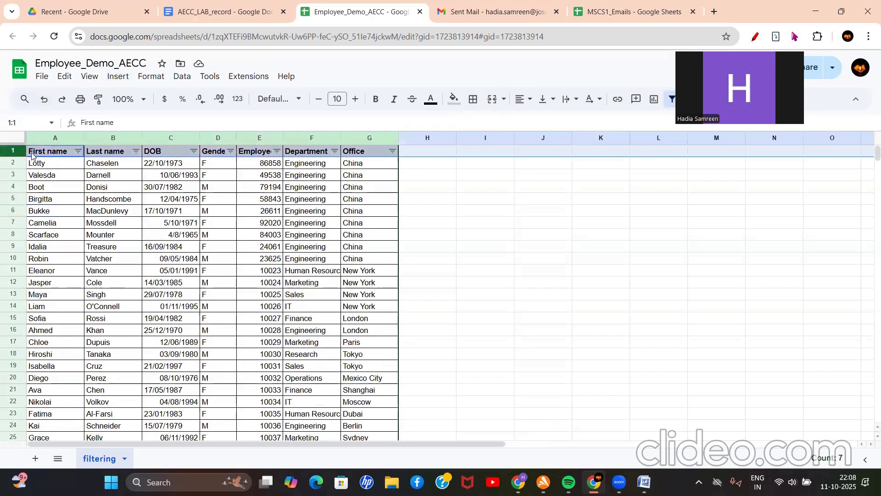
click(191, 78)
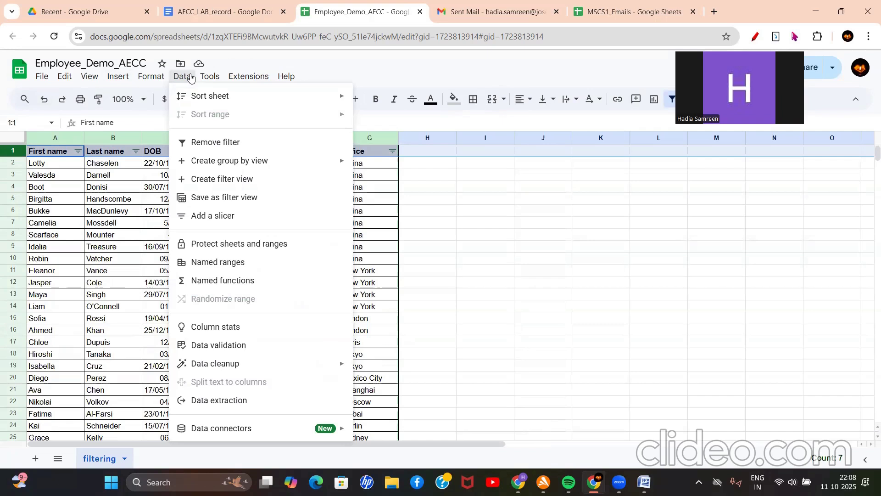
mouse_move(217, 83)
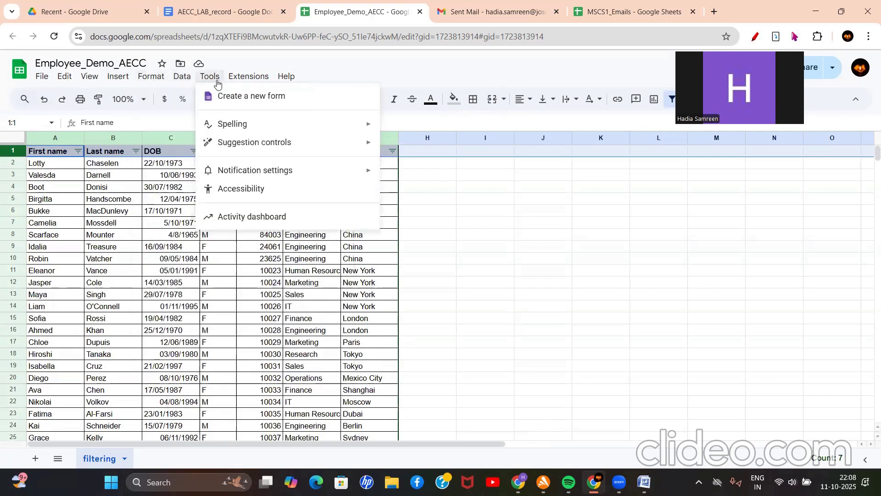
mouse_move(187, 83)
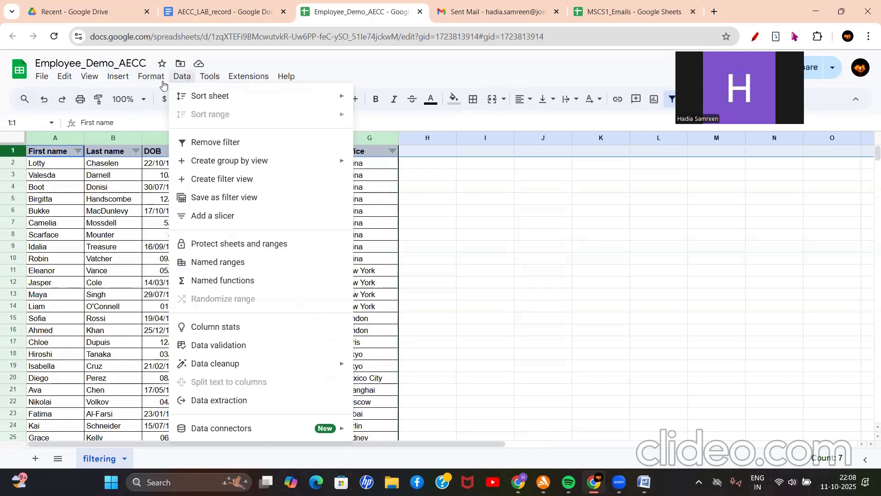
mouse_move(160, 85)
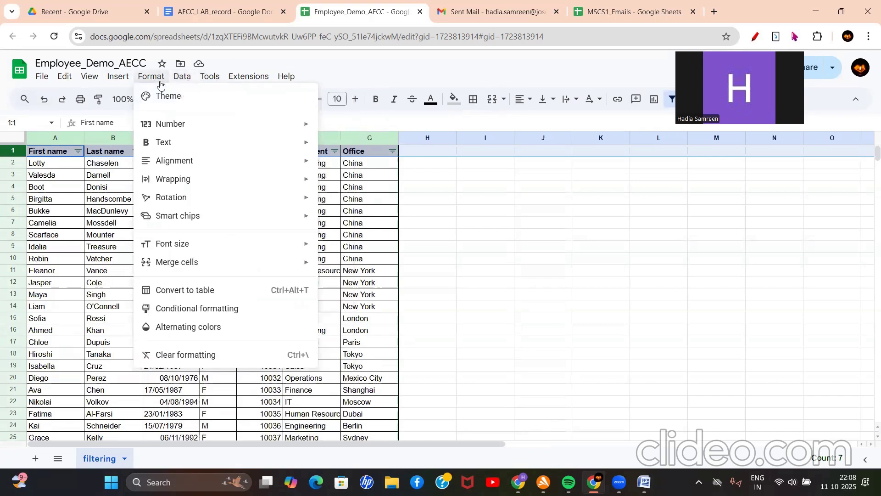
right_click(14, 152)
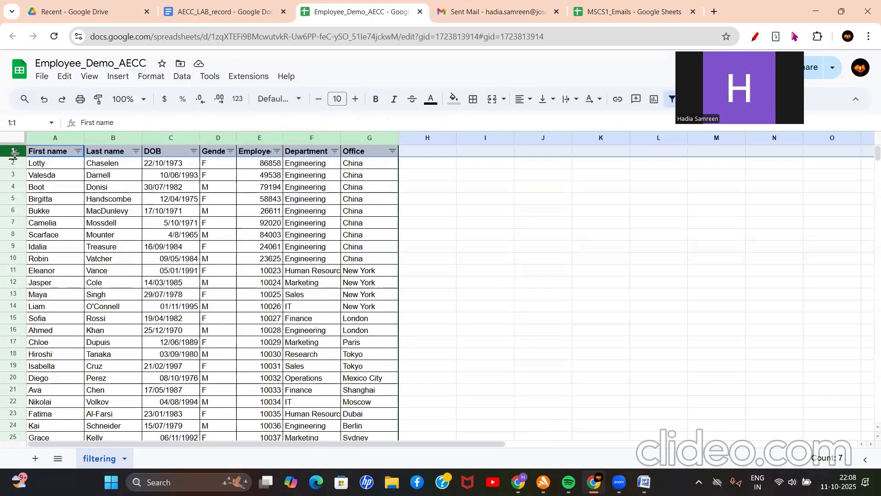
right_click(15, 152)
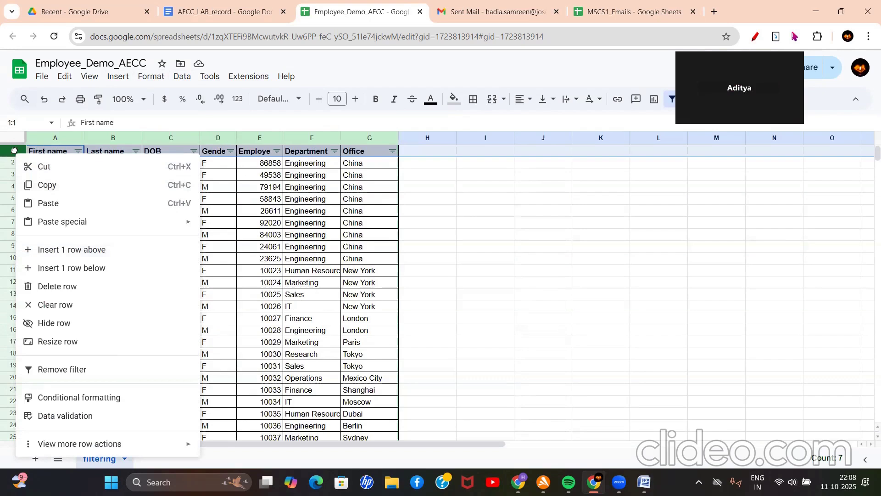
click(14, 150)
drag(14, 150, 14, 150)
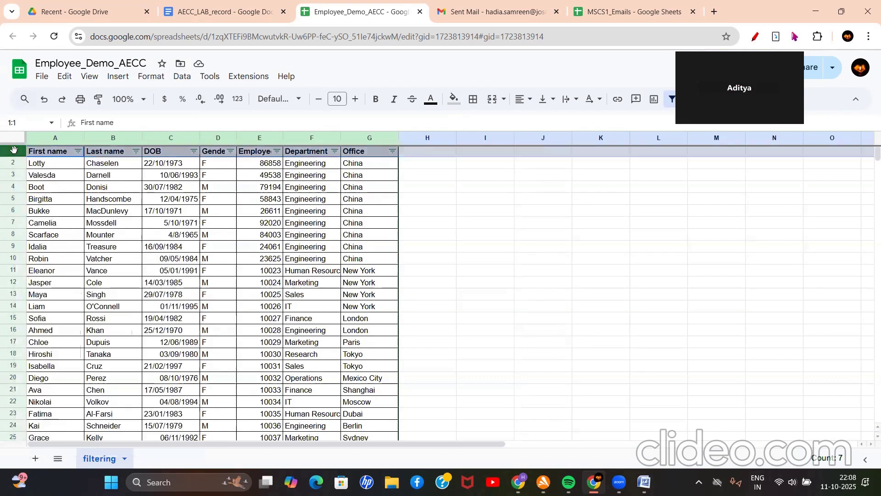
right_click(14, 150)
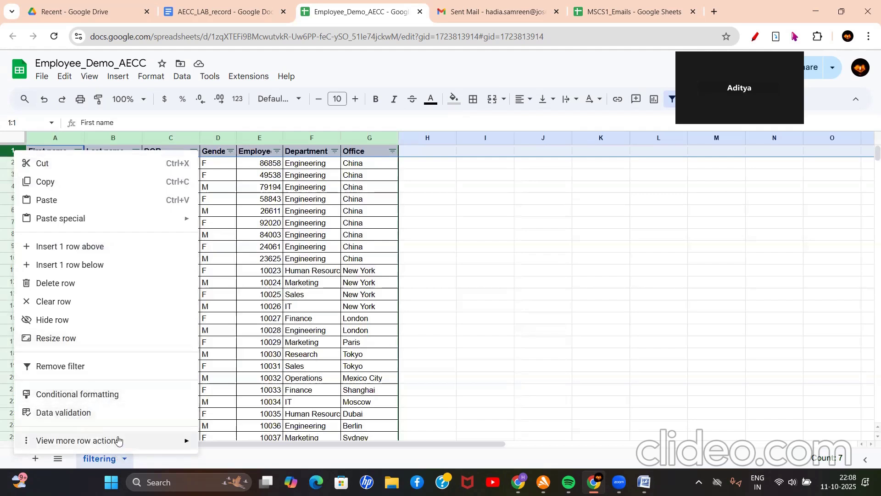
mouse_move(118, 440)
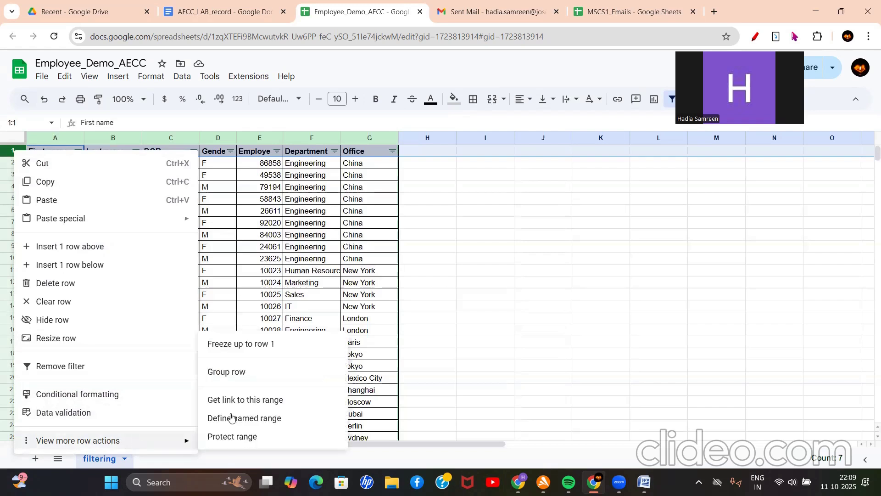
Freeze the sheet up to row 1 so the header row stays in place
click(233, 349)
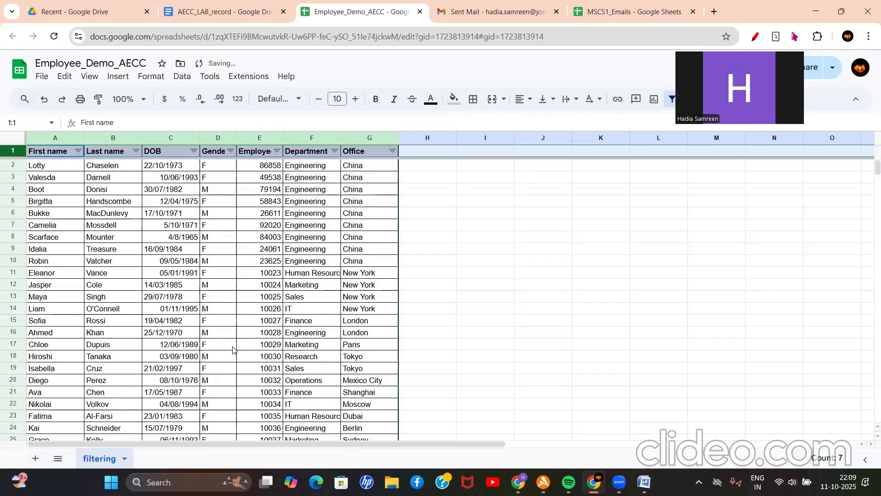
click(458, 251)
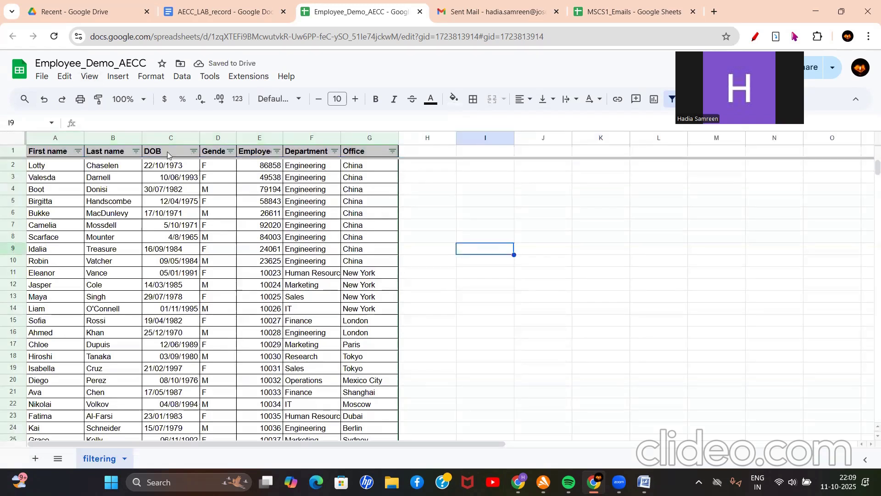
click(191, 78)
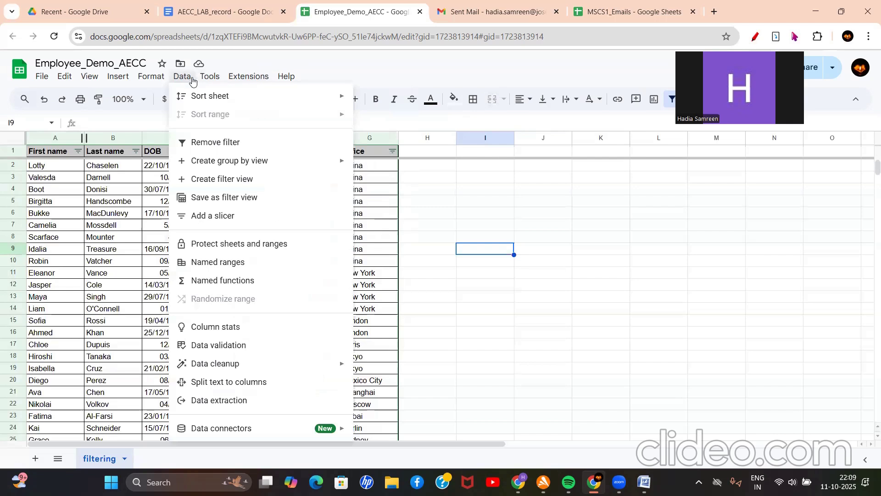
mouse_move(195, 95)
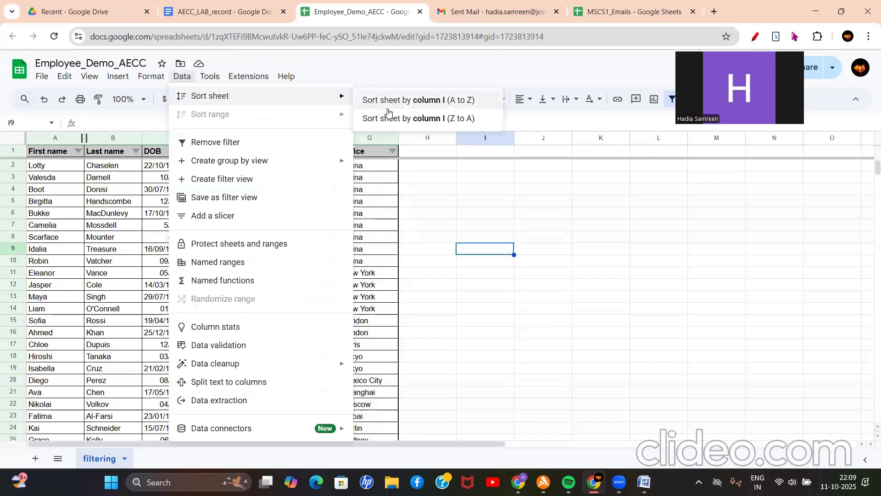
click(388, 109)
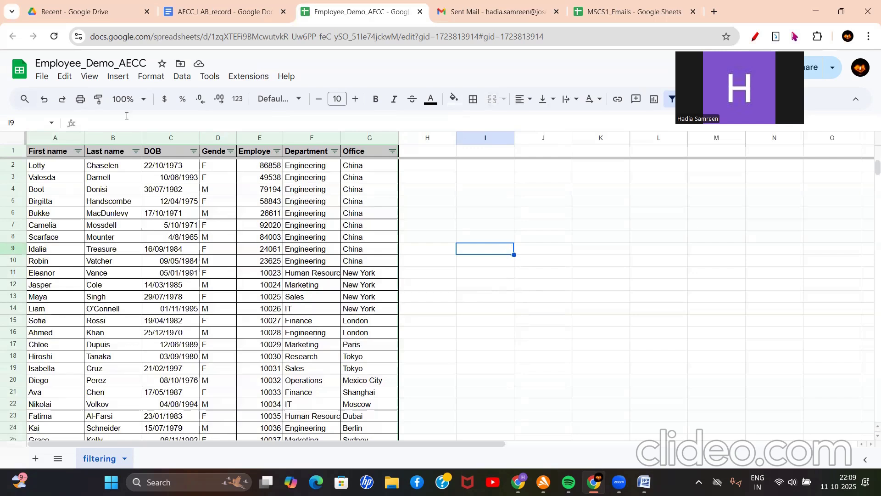
Select the whole employee table A1:G47 and sort the sheet by column A from A to Z
click(61, 152)
shift+click(175, 359)
drag(174, 360, 379, 353)
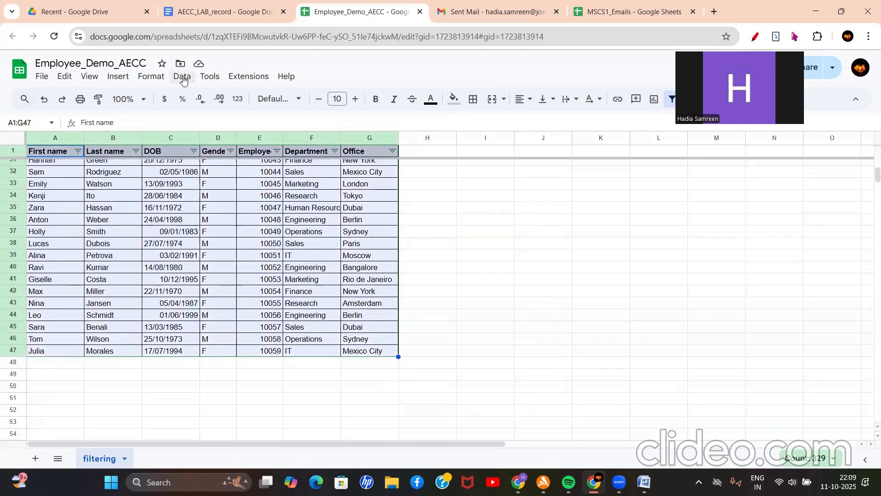
click(183, 78)
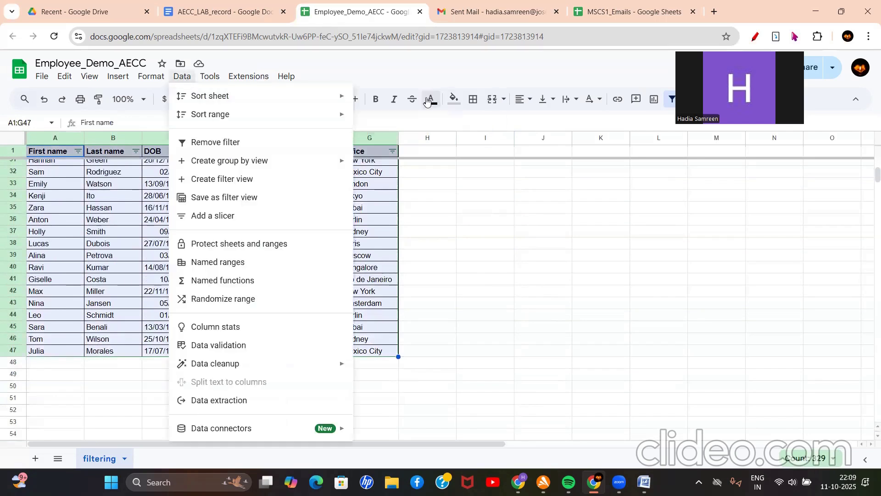
mouse_move(344, 95)
click(413, 99)
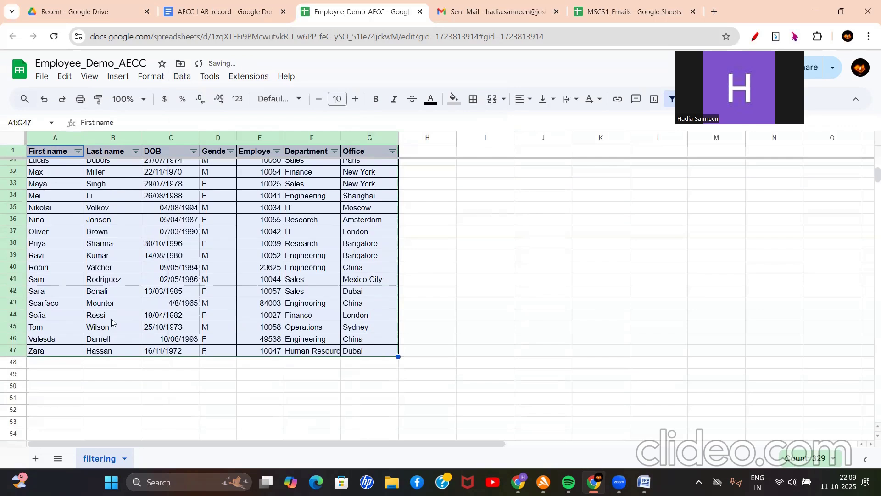
Examine the alphabetical order of the First name column from row 2 down through the table
scroll(111, 321, up, 10)
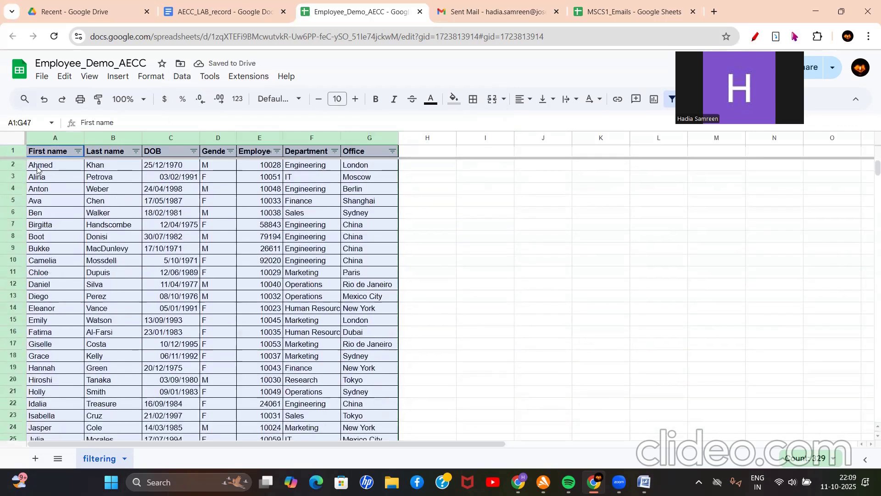
click(37, 168)
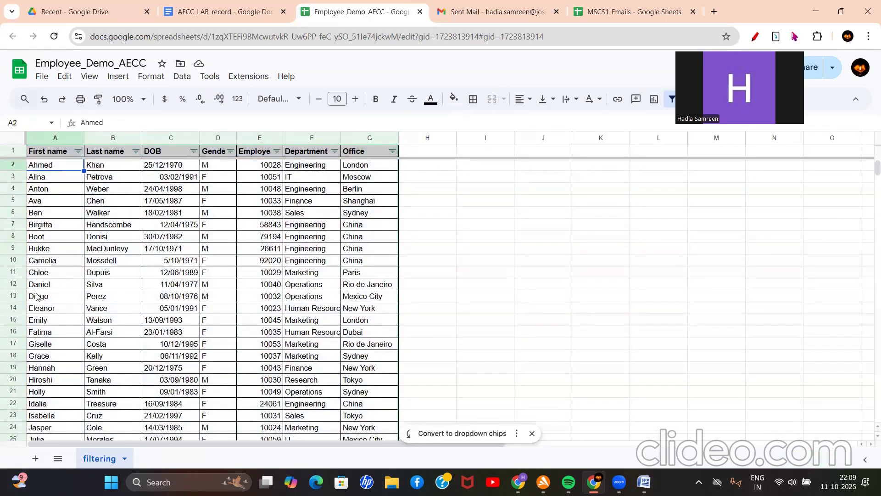
scroll(36, 296, up, 5)
scroll(37, 296, down, 6)
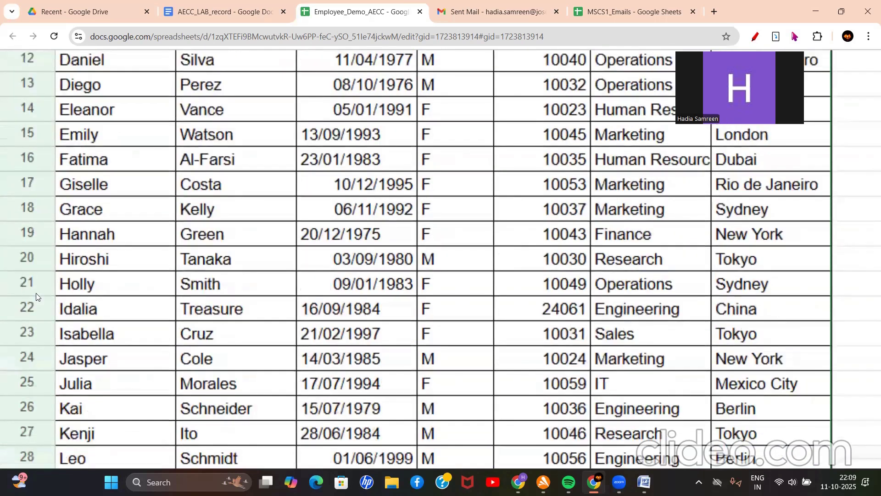
scroll(35, 296, down, 3)
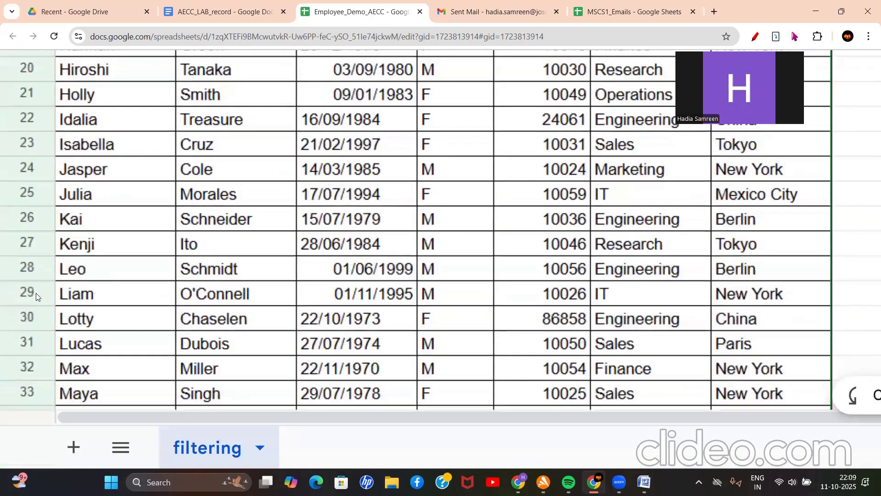
scroll(37, 296, up, 10)
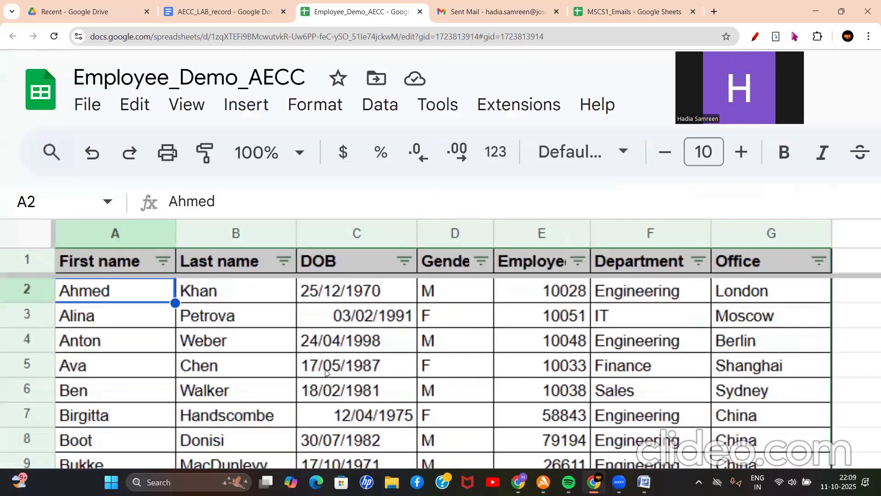
scroll(327, 373, down, 5)
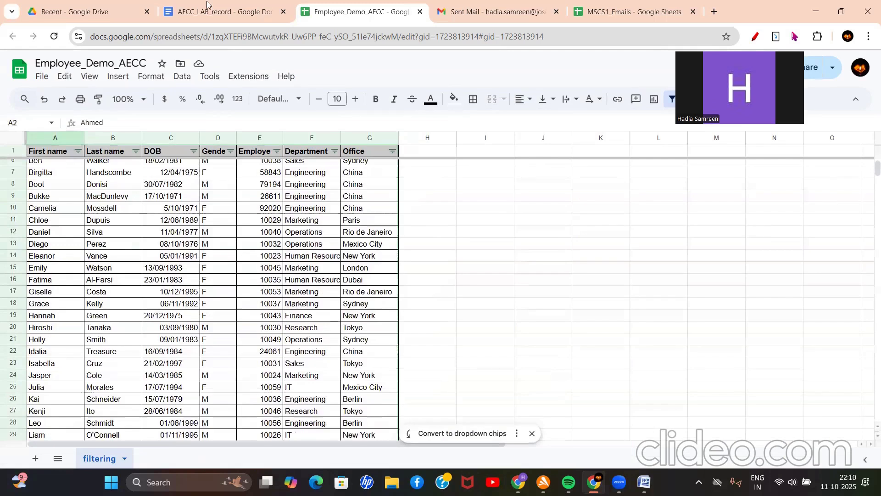
scroll(210, 192, up, 2)
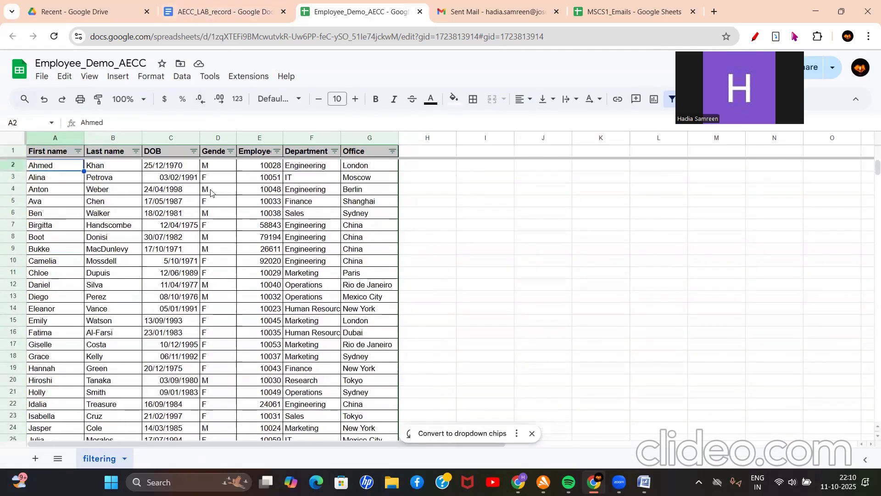
right_click(192, 139)
click(154, 180)
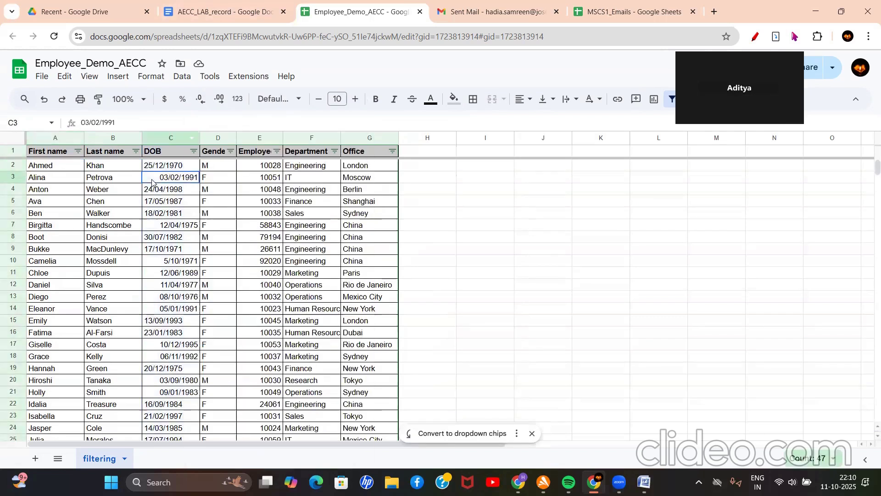
click(252, 140)
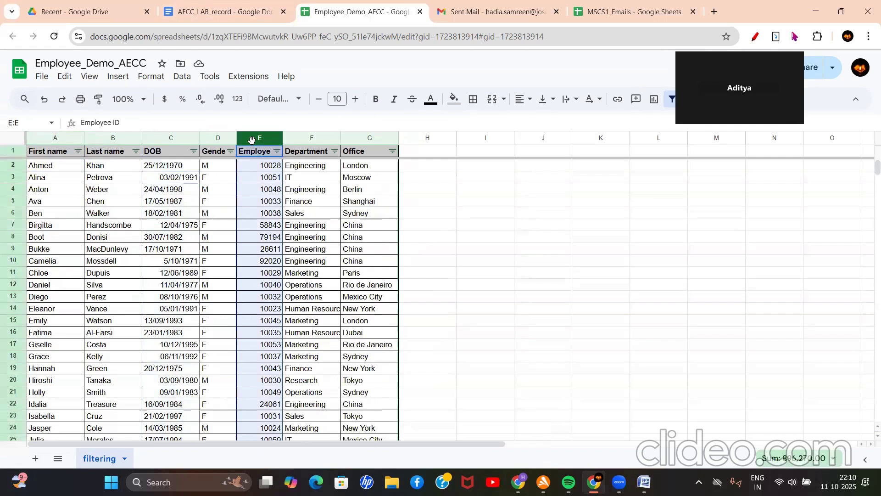
click(182, 79)
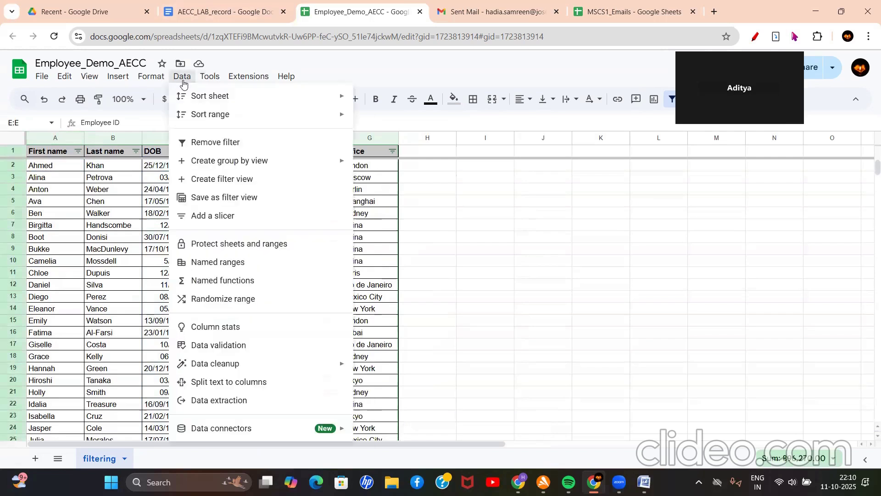
click(508, 239)
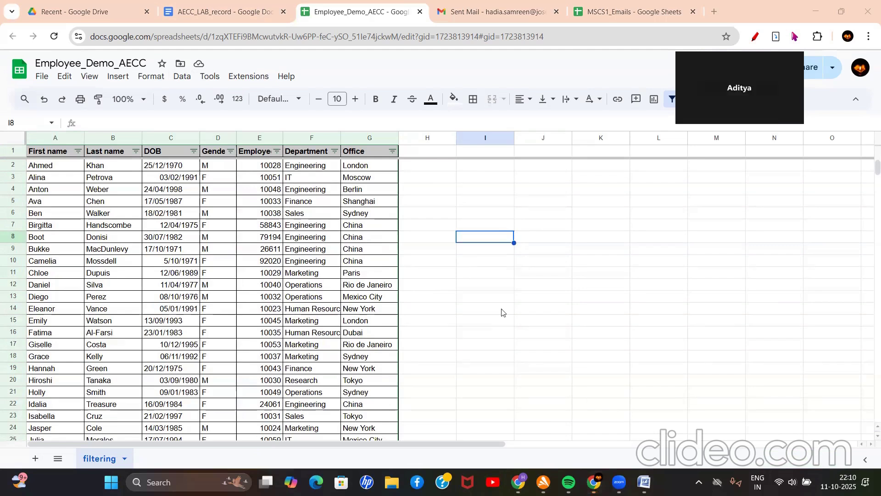
click(577, 205)
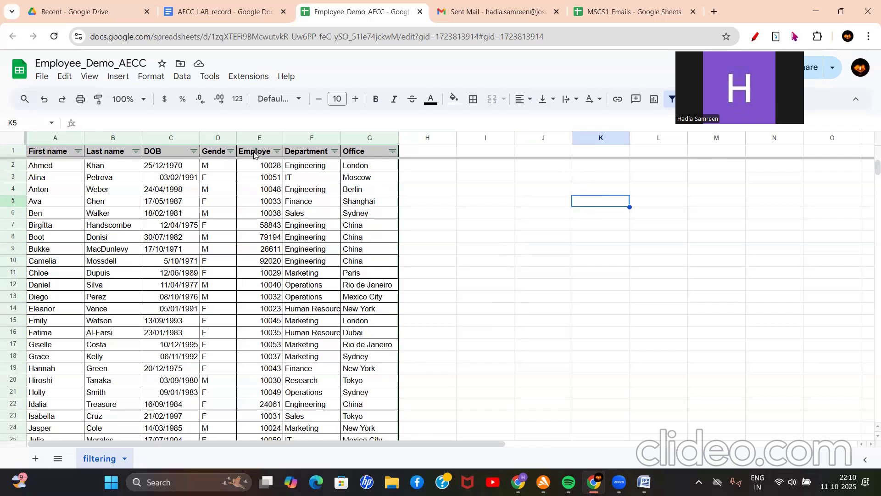
click(254, 137)
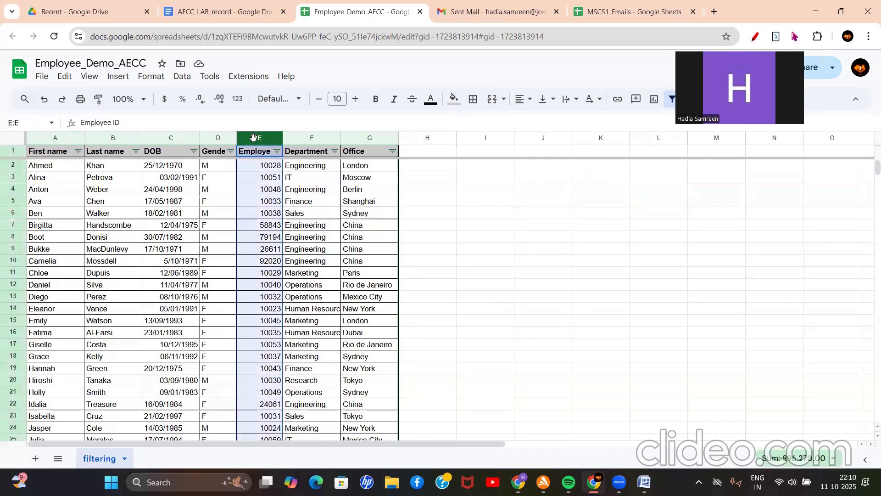
click(100, 138)
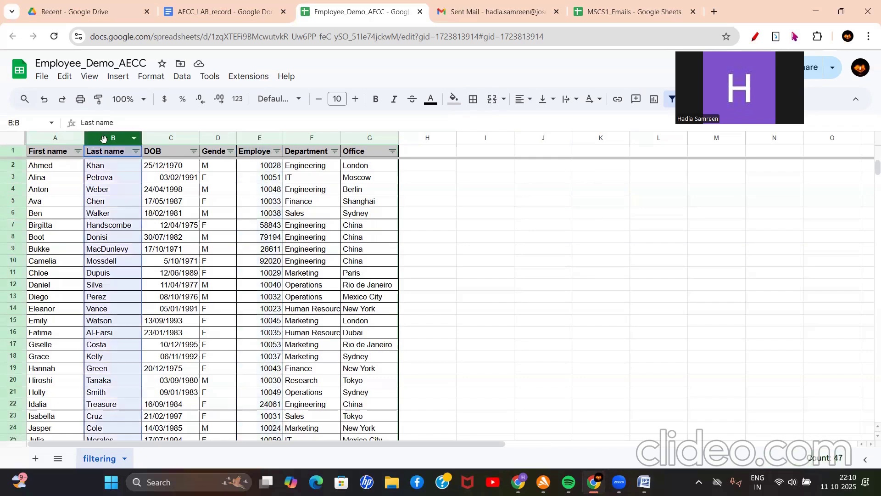
click(183, 77)
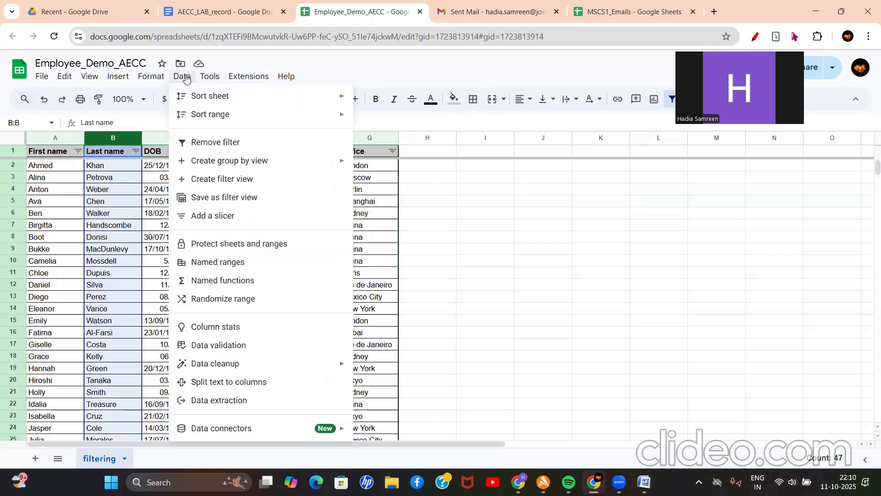
click(50, 138)
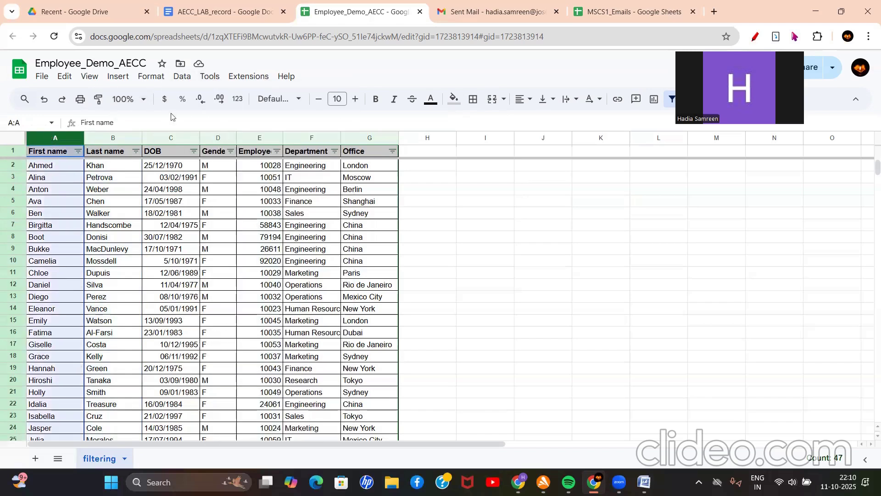
click(186, 78)
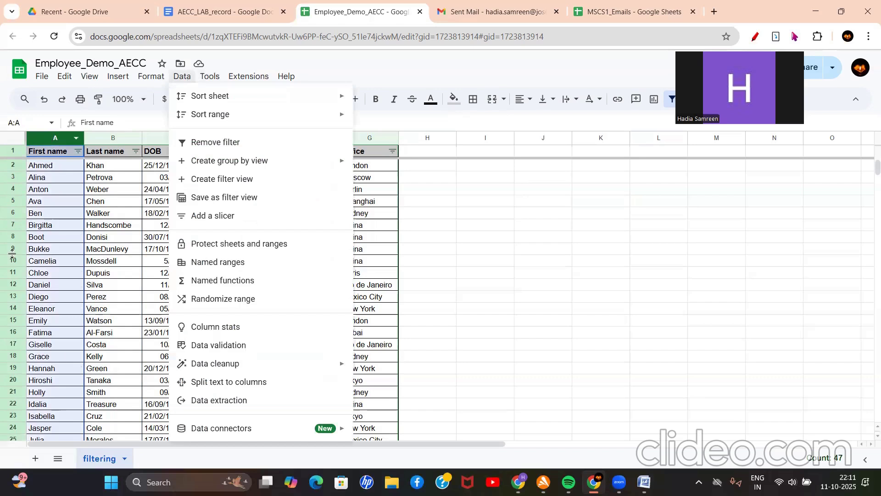
click(46, 262)
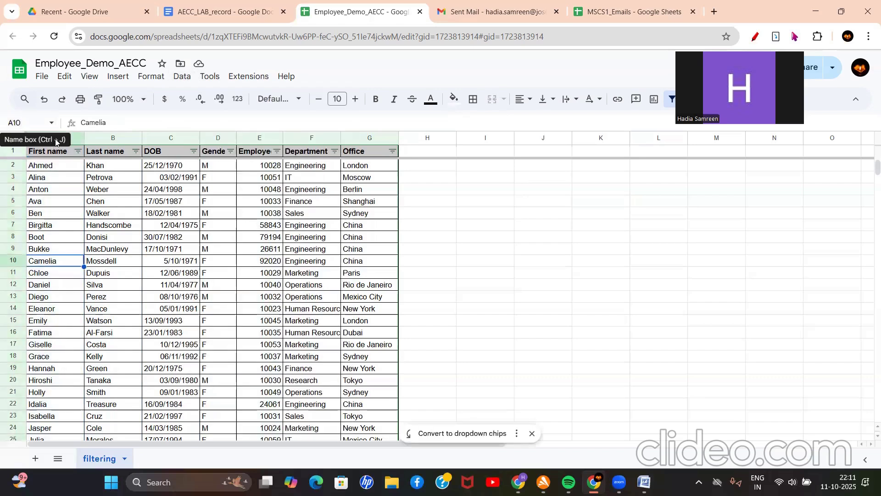
Explore the advanced sorting options for range A1:G47, including the column choices and an added Column B sort level, without applying a sort
drag(54, 153, 168, 251)
drag(222, 316, 378, 268)
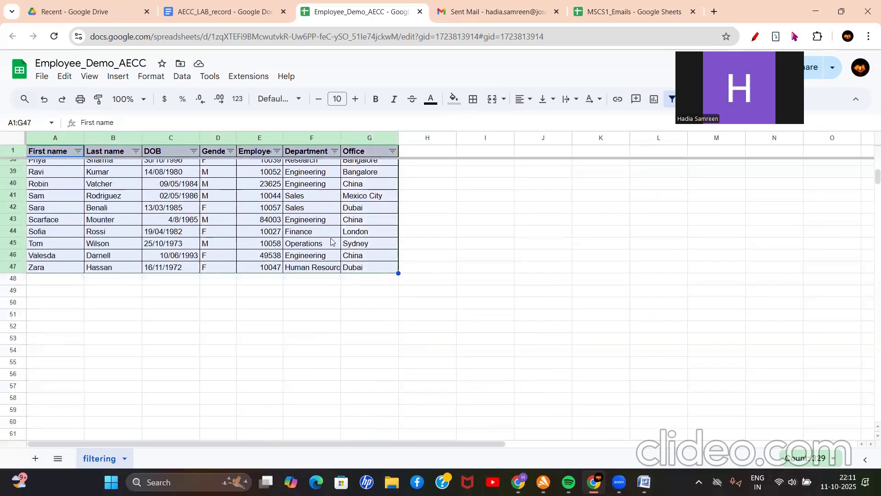
click(177, 78)
mouse_move(206, 114)
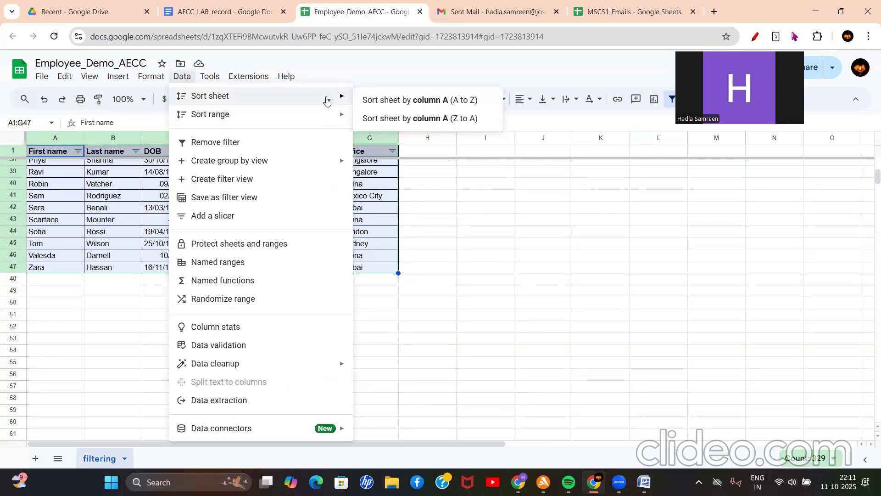
mouse_move(329, 119)
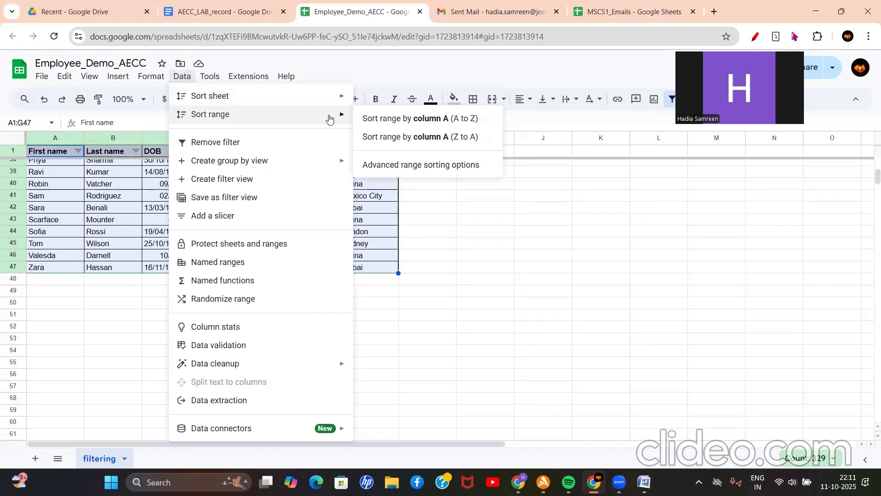
click(396, 164)
click(347, 257)
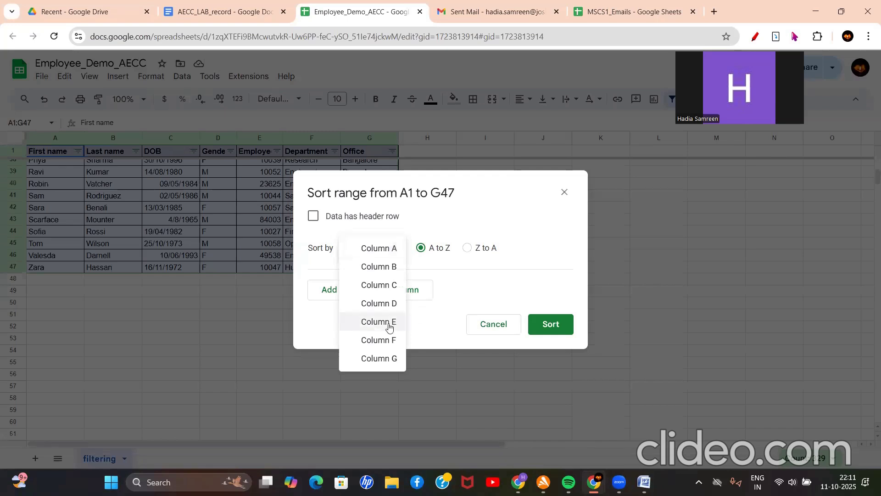
click(470, 301)
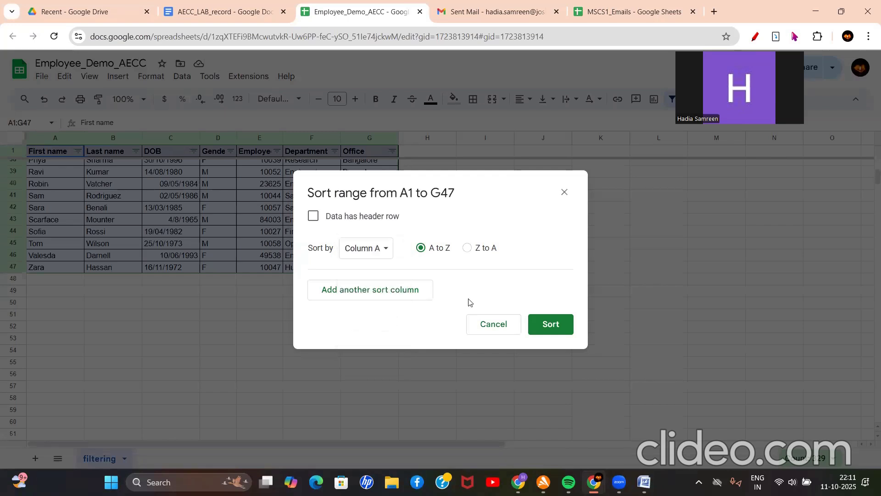
click(394, 295)
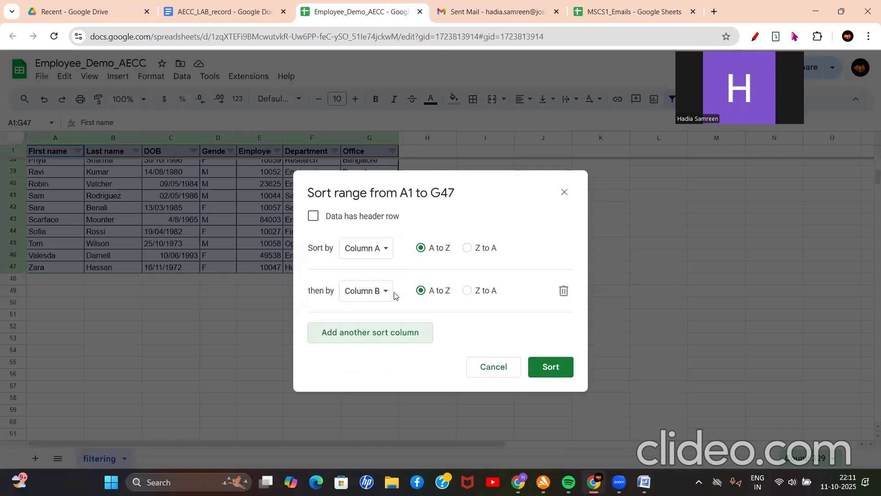
click(564, 192)
Close the range sort settings, return to the start of the table, and check the sheet sorting options with an empty cell selected
scroll(377, 206, up, 7)
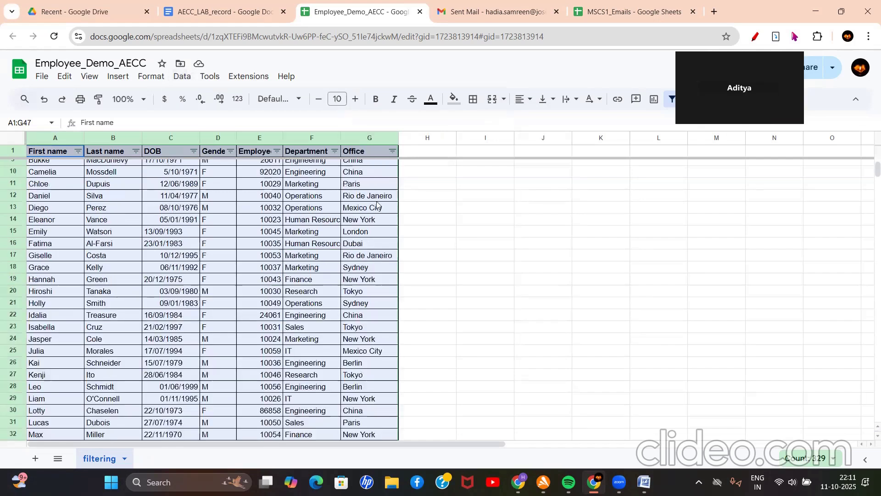
scroll(377, 205, up, 3)
click(440, 215)
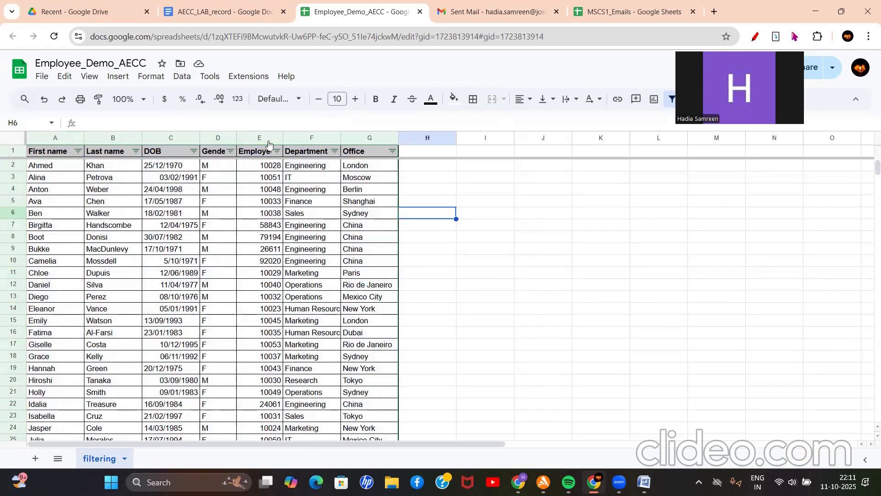
click(177, 81)
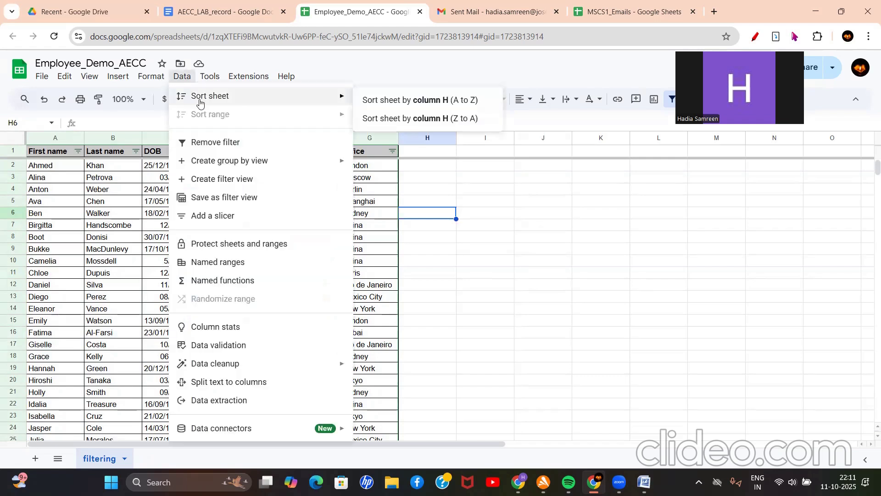
click(555, 289)
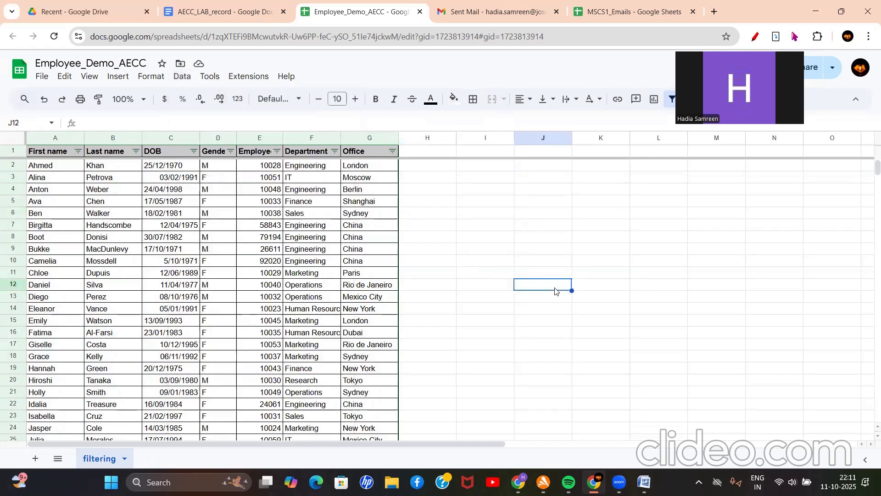
Select the range A1:G10 and sort only that range by column A from Z to A
click(56, 167)
shift+click(112, 204)
click(68, 154)
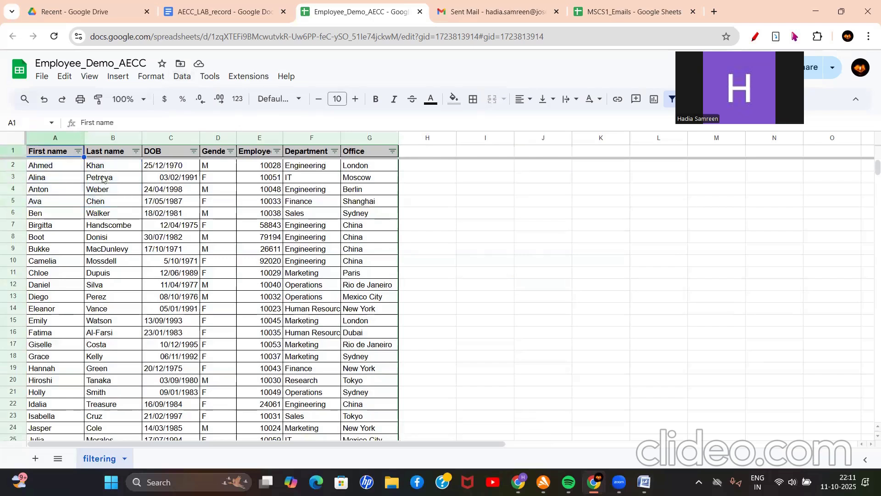
shift+click(117, 188)
drag(247, 243, 362, 265)
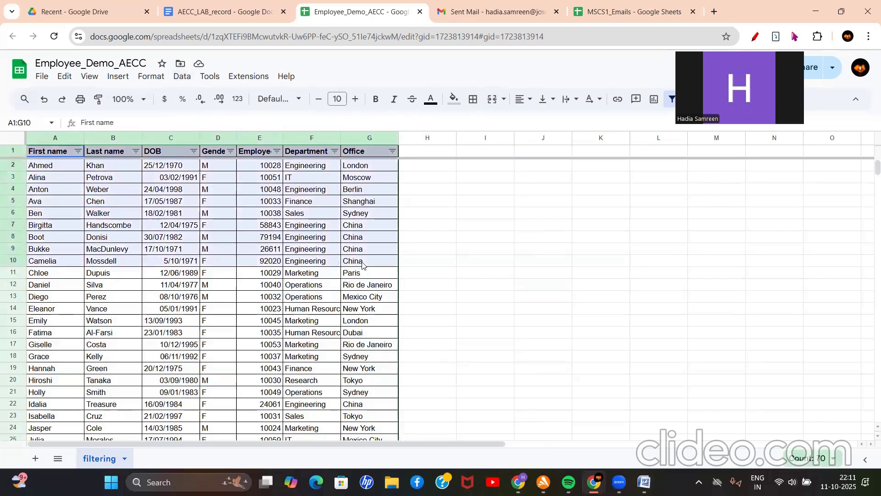
click(182, 76)
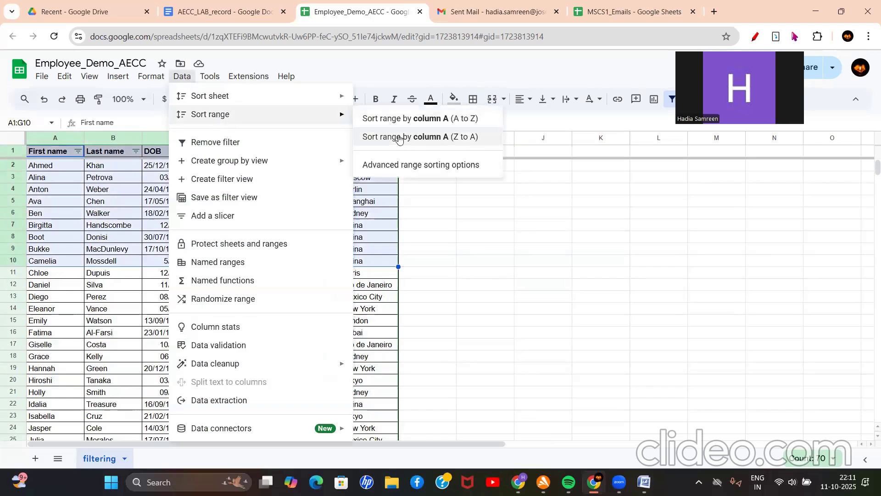
click(397, 136)
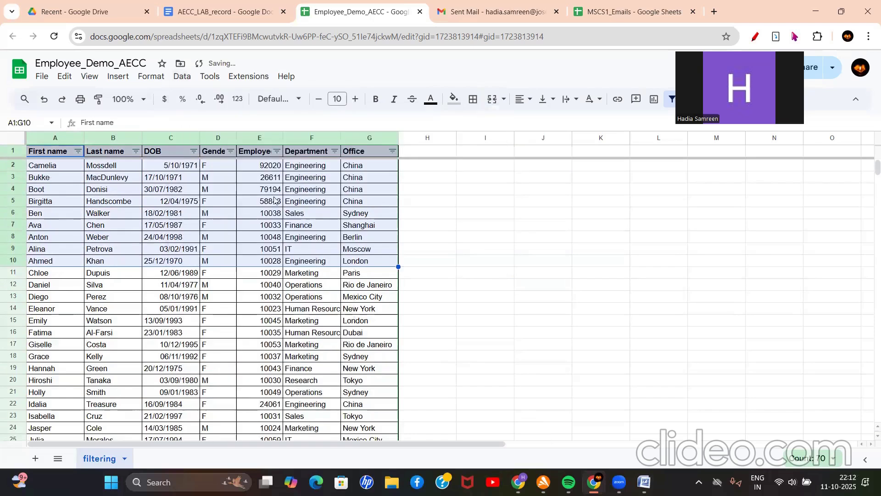
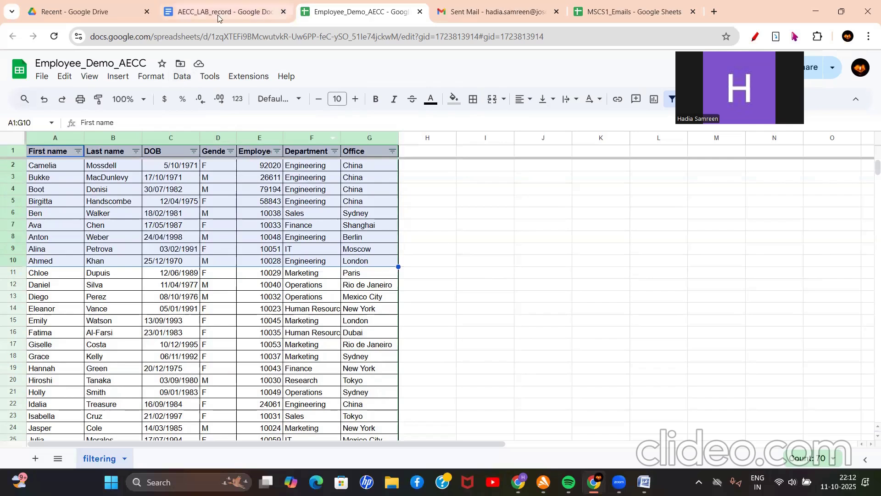
Remove the filter from the employee table
click(450, 238)
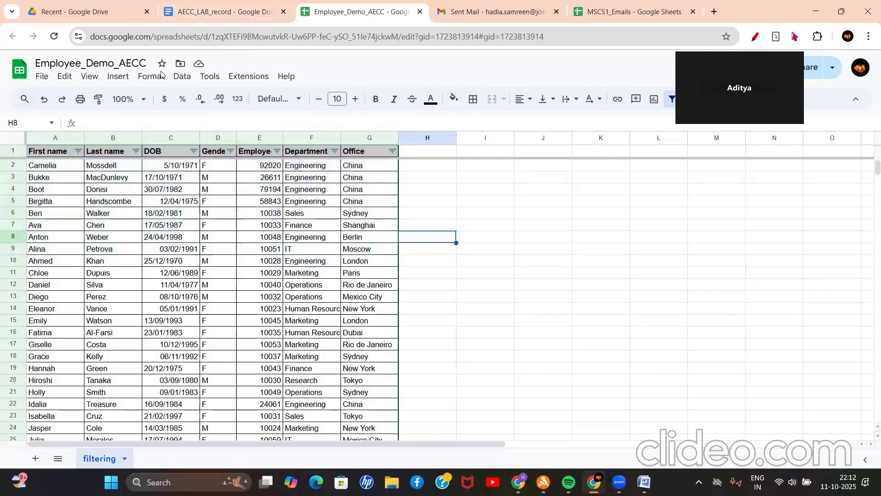
click(182, 75)
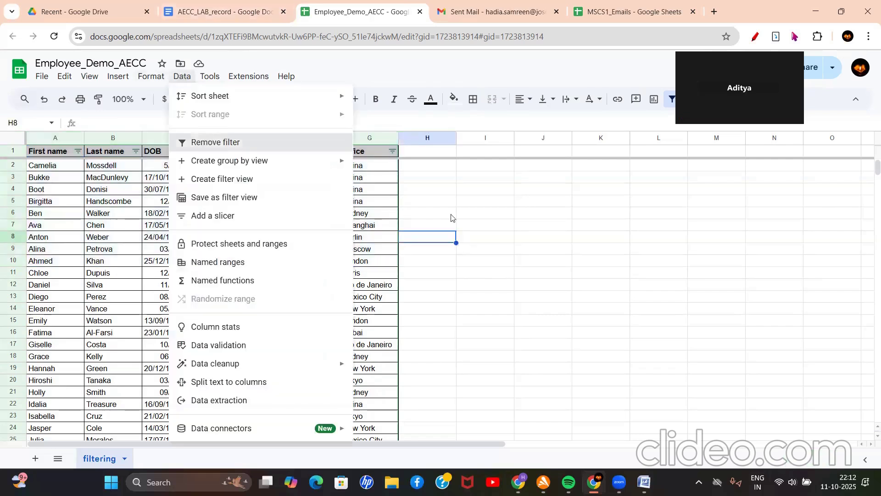
click(482, 229)
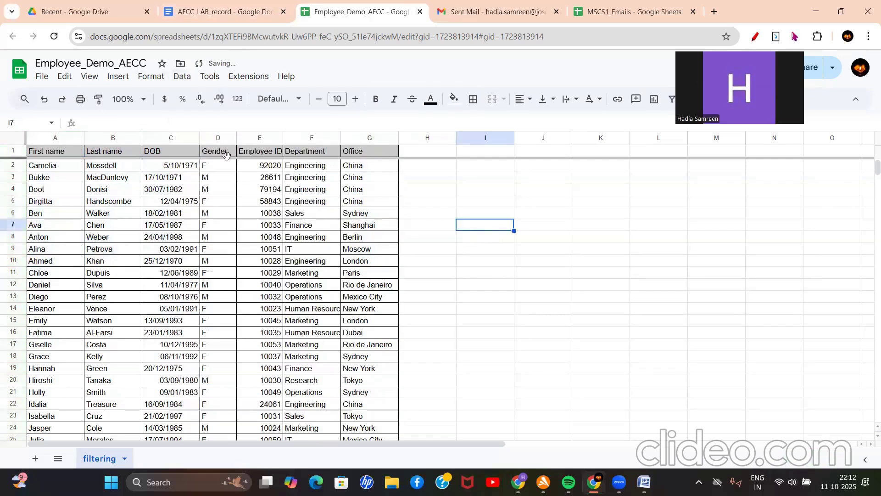
Switch to the AECC_LAB_record document and review the Sort sheet and Sort range descriptions under Types of sorting
click(206, 13)
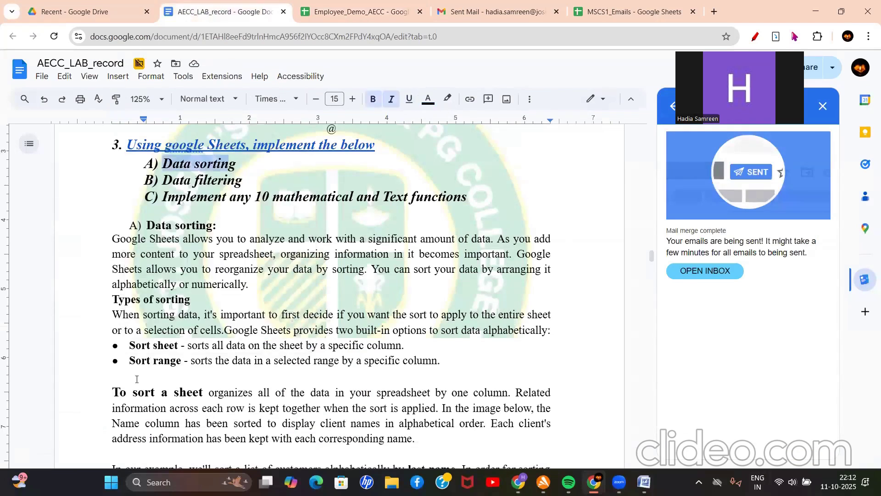
drag(128, 352, 182, 361)
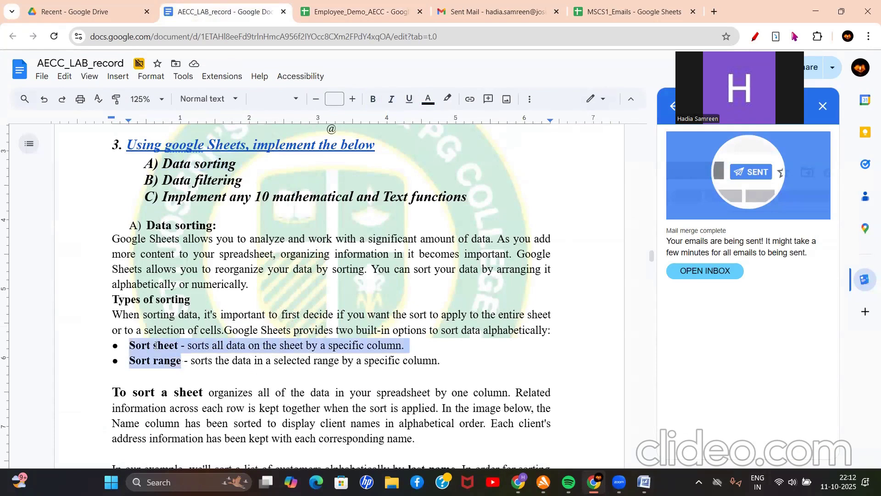
click(176, 361)
scroll(176, 360, down, 5)
scroll(176, 361, up, 3)
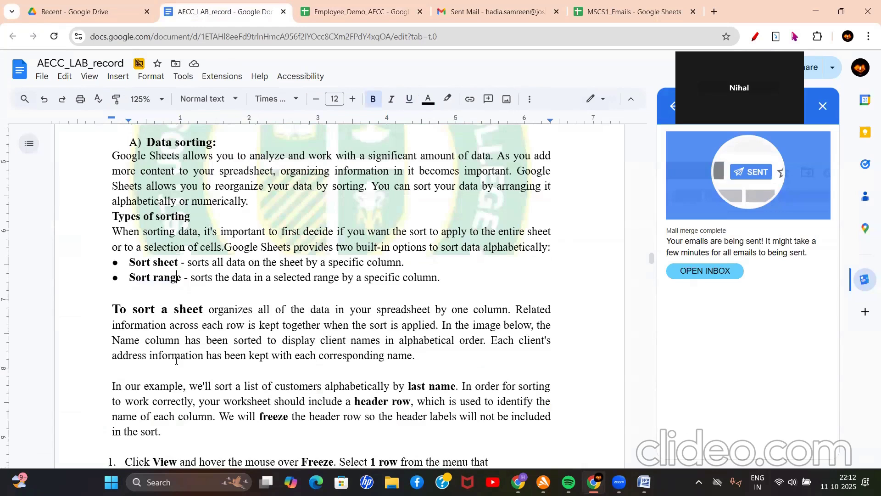
scroll(177, 361, up, 2)
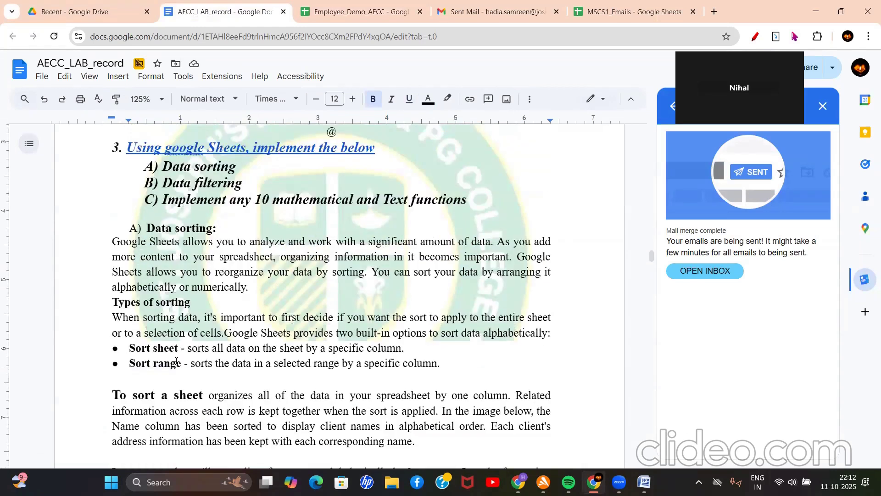
Check the Employee_Demo_AECC sheet briefly, then highlight the Data filtering item in the AECC_LAB_record document's task list
click(320, 12)
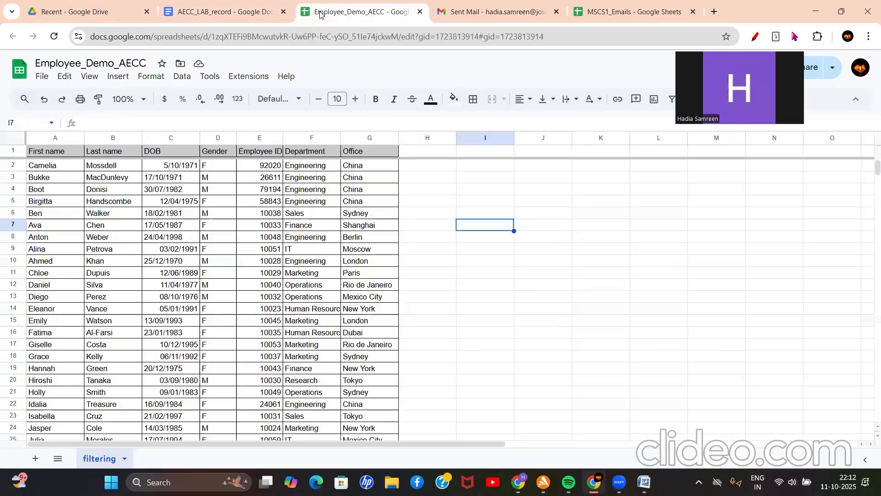
click(219, 4)
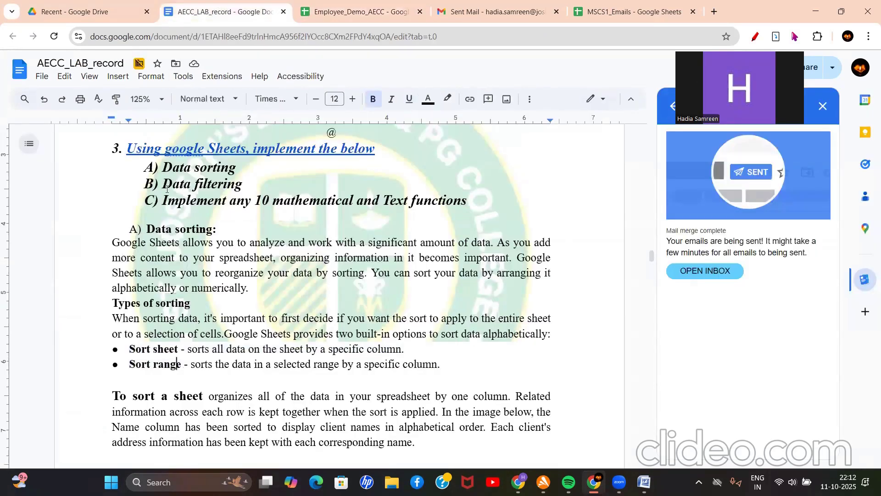
drag(164, 184, 243, 186)
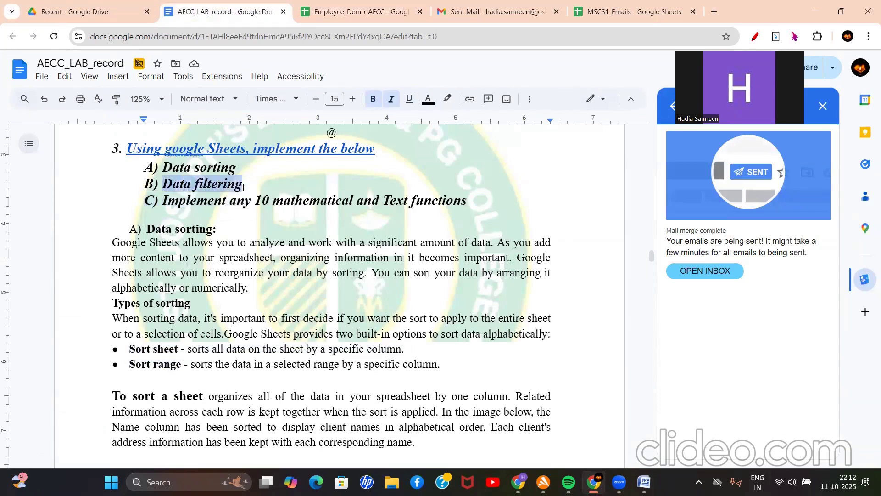
Return to the Employee_Demo_AECC sheet and look through the employee rows and the Department column
click(335, 4)
scroll(98, 247, down, 5)
scroll(98, 247, down, 4)
scroll(98, 247, up, 10)
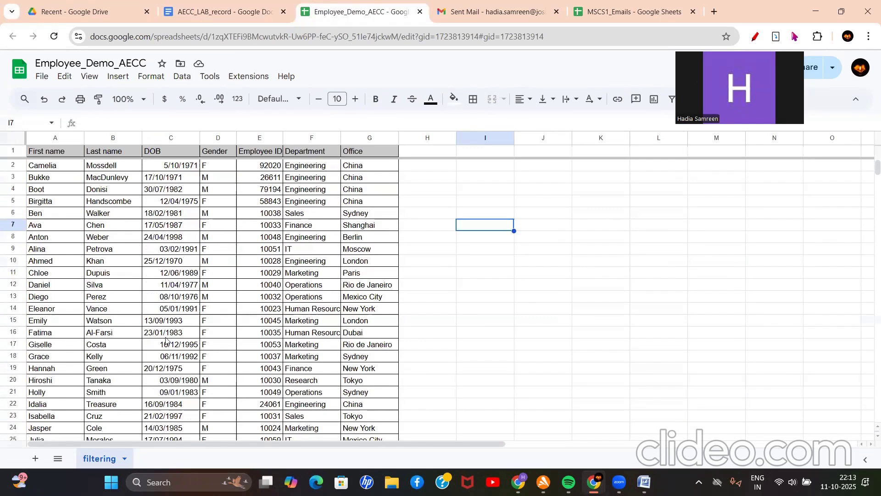
click(305, 132)
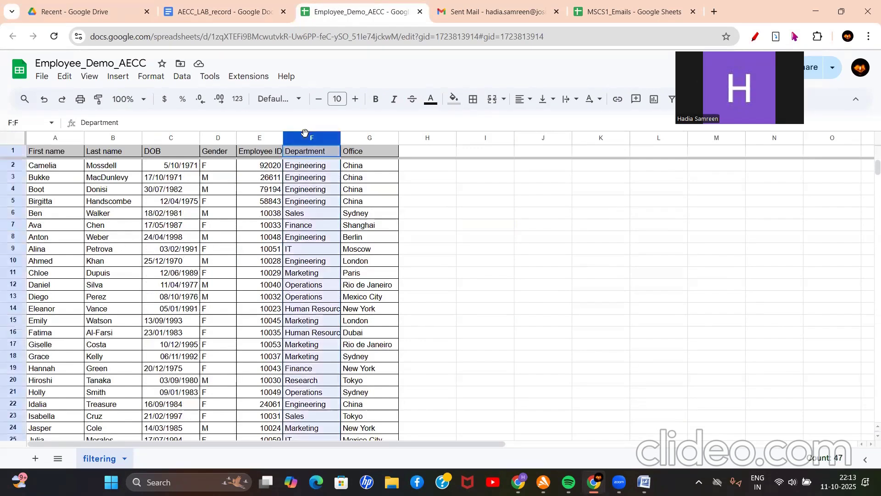
Create a filter on the employee data from the adjacent cell H6, covering the range A1:H47
click(451, 216)
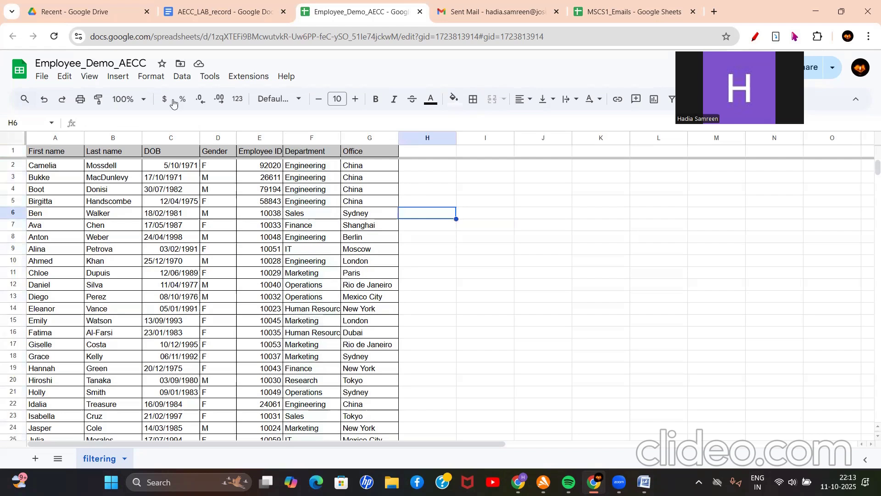
scroll(172, 104, up, 4)
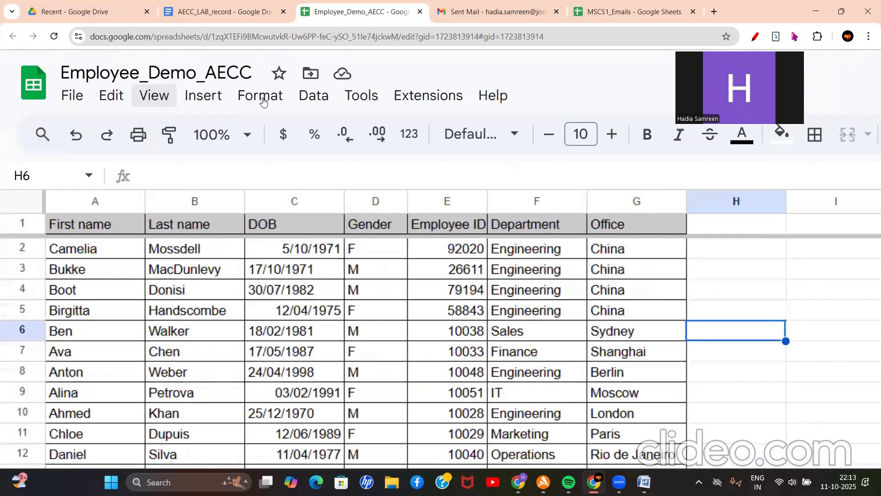
click(312, 100)
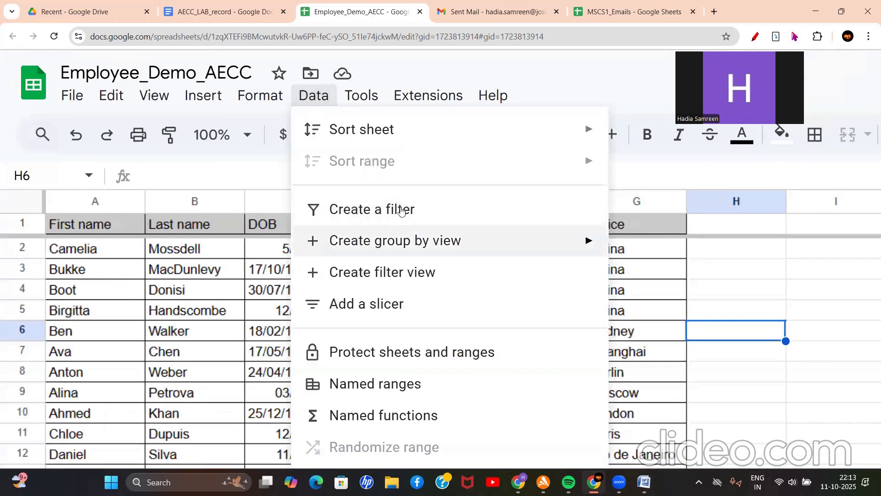
click(341, 220)
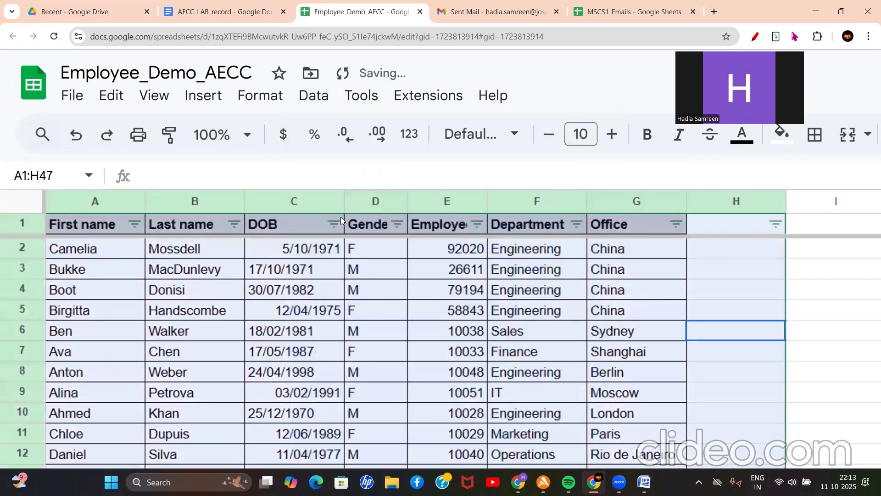
Filter the Gender column by values to show only the M employees, look over the rows, and undo the filter
click(397, 224)
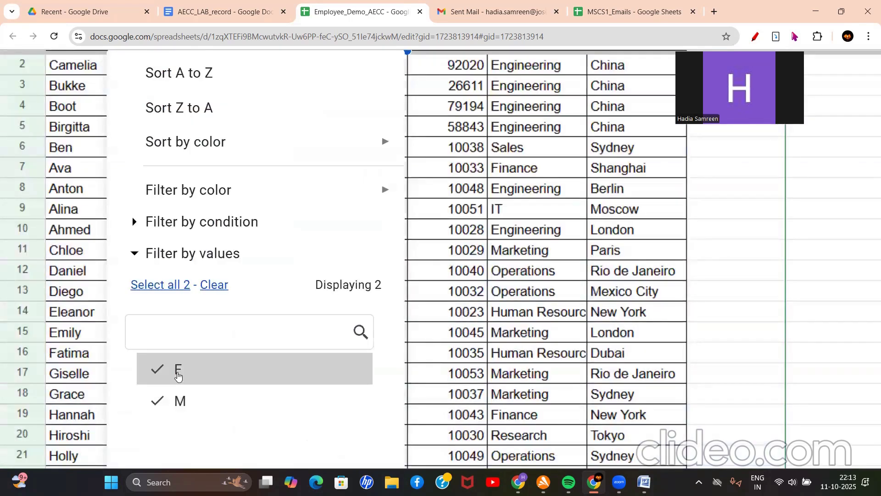
click(174, 380)
scroll(175, 379, down, 3)
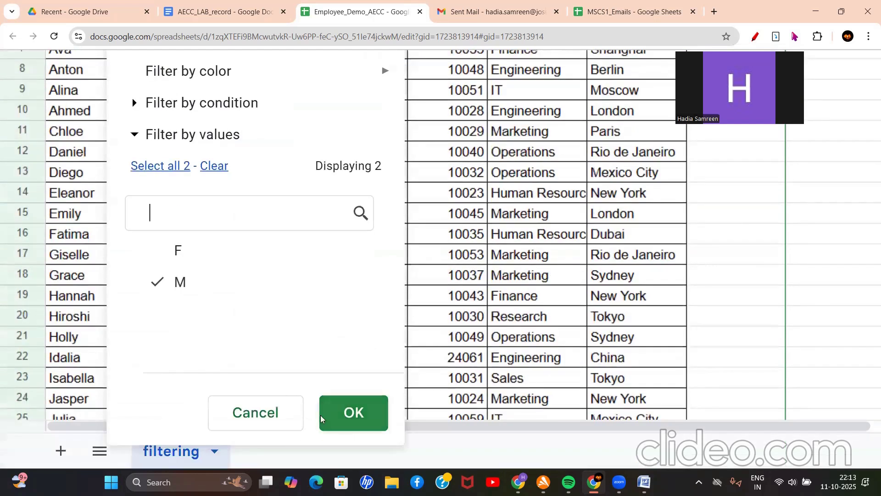
click(350, 413)
scroll(362, 283, up, 10)
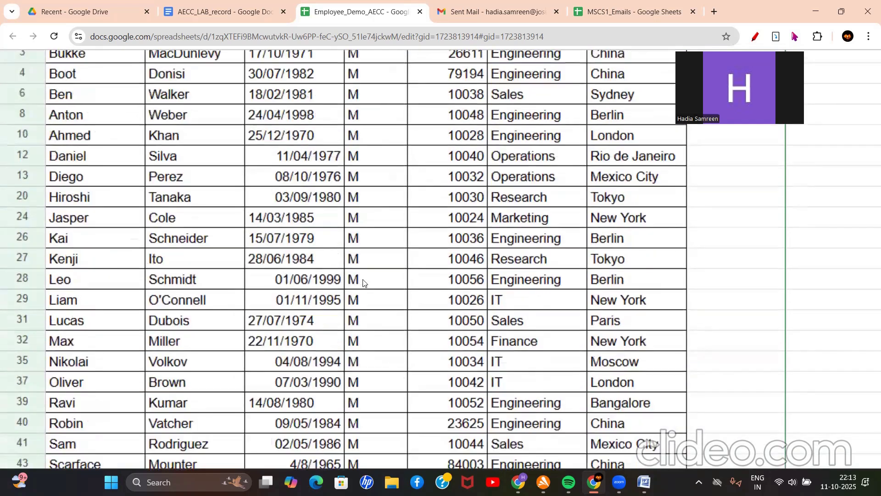
scroll(364, 283, down, 4)
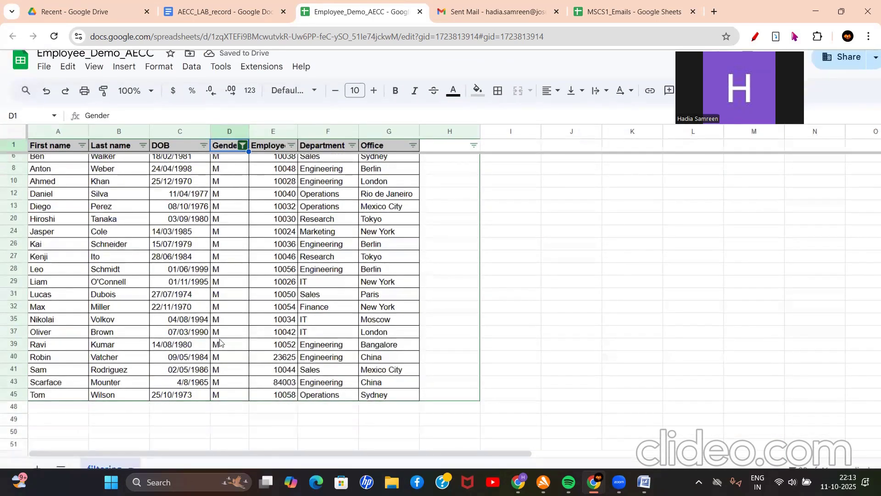
scroll(221, 341, up, 2)
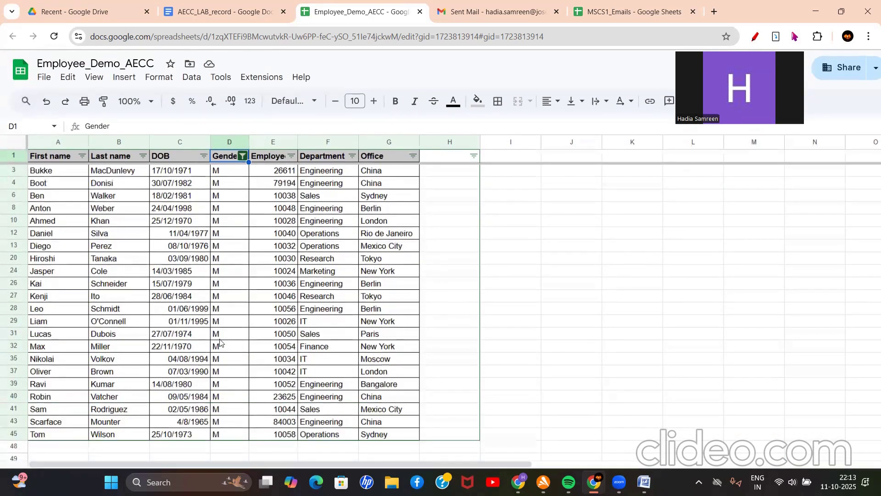
click(47, 100)
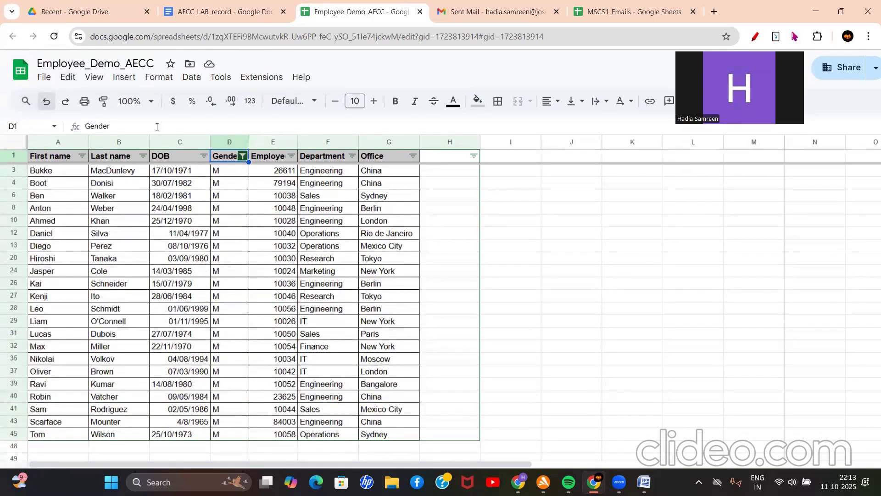
Filter the Department column by values to show only the Engineering and IT employees
click(351, 157)
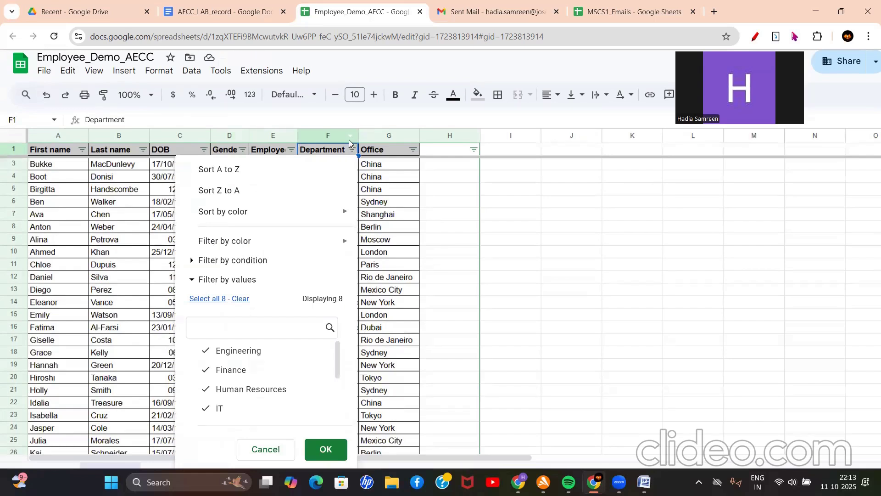
key(Escape)
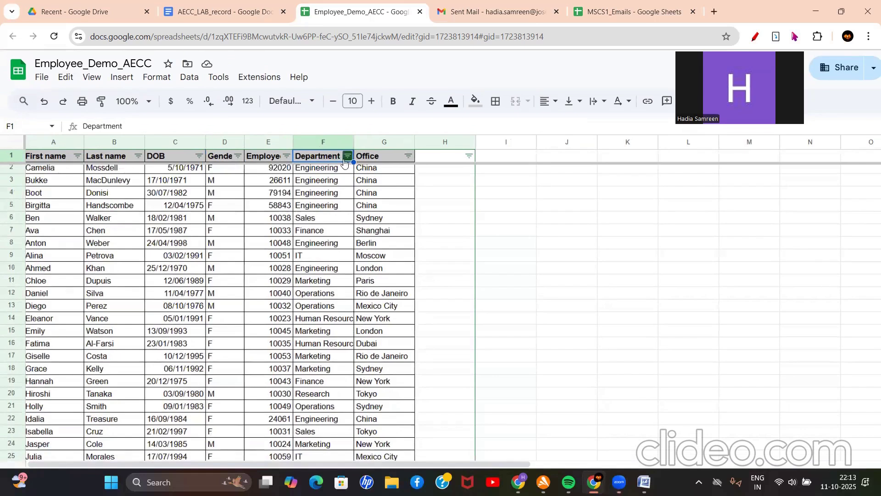
click(347, 156)
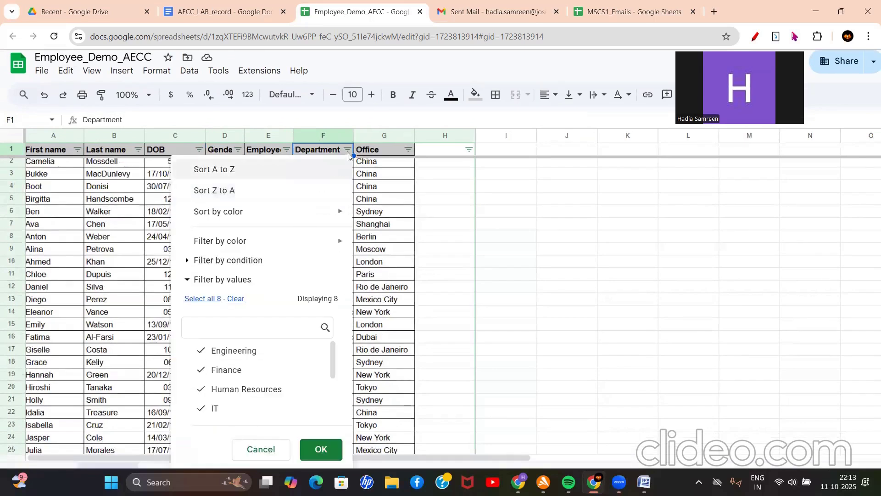
scroll(219, 373, up, 1)
scroll(220, 375, down, 1)
click(214, 366)
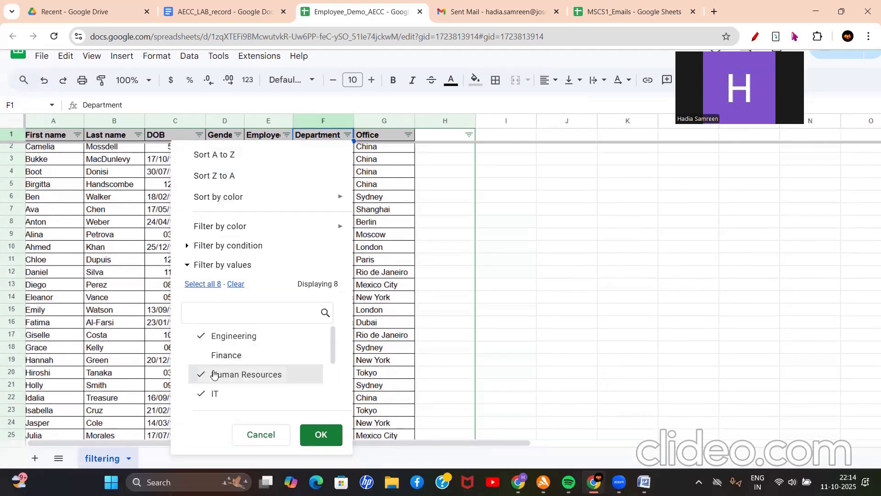
click(214, 374)
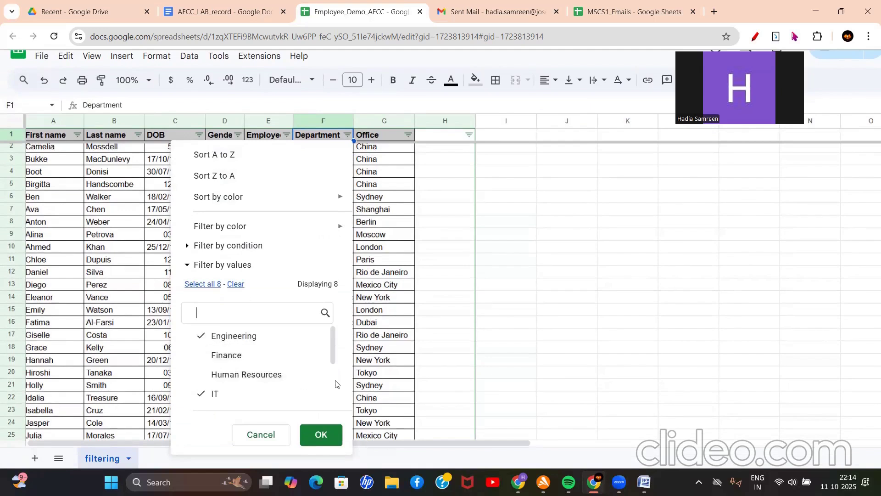
scroll(336, 384, down, 2)
click(253, 396)
click(257, 376)
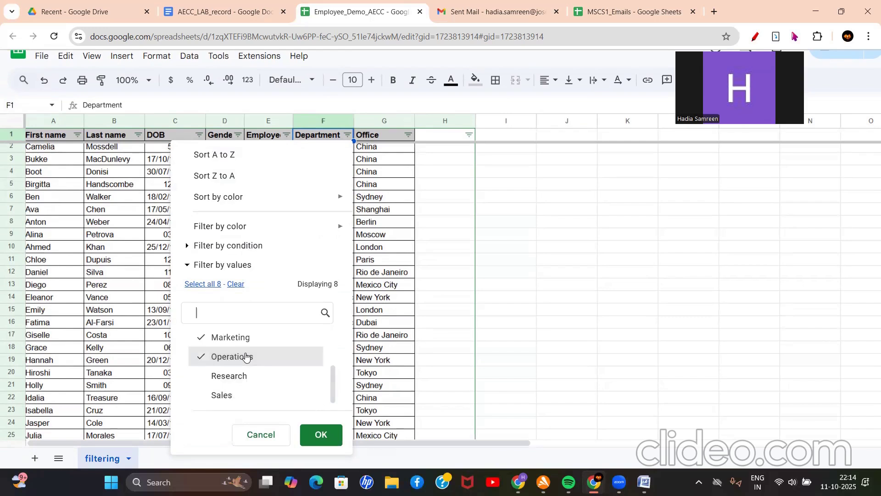
click(245, 357)
click(246, 338)
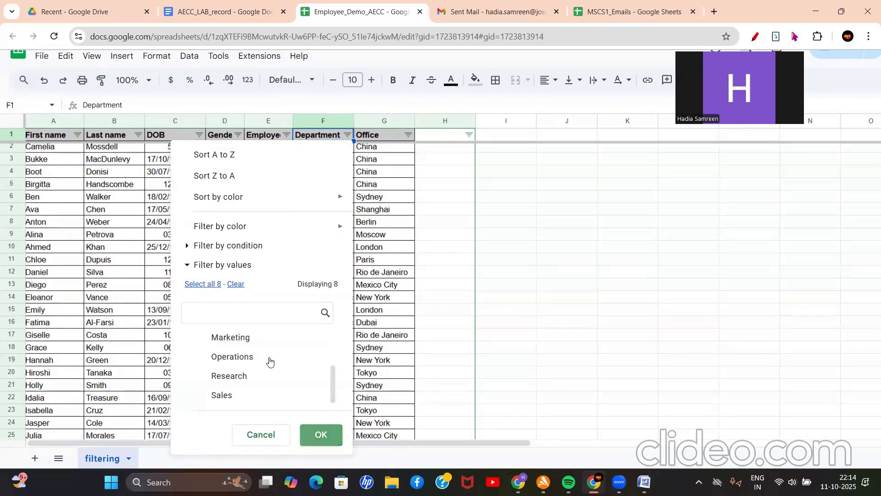
click(321, 434)
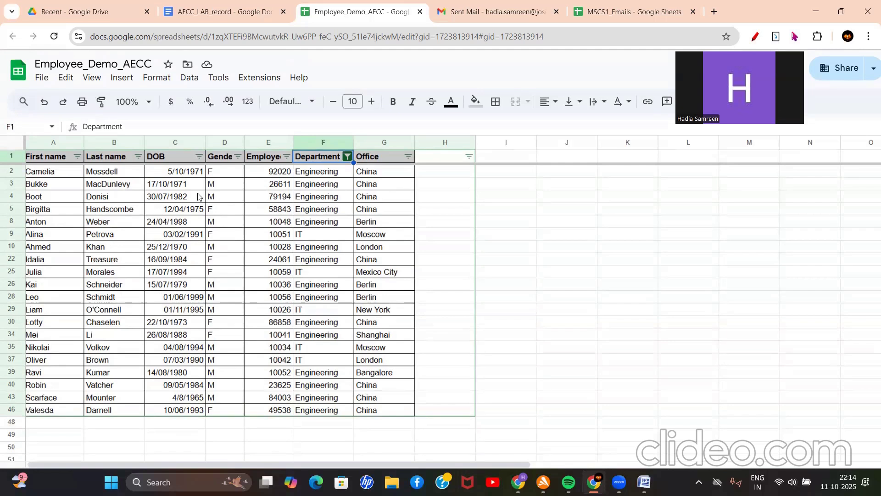
Examine the conditions offered for filtering the Employee ID column, from the empty and text conditions through to the custom formula
click(286, 157)
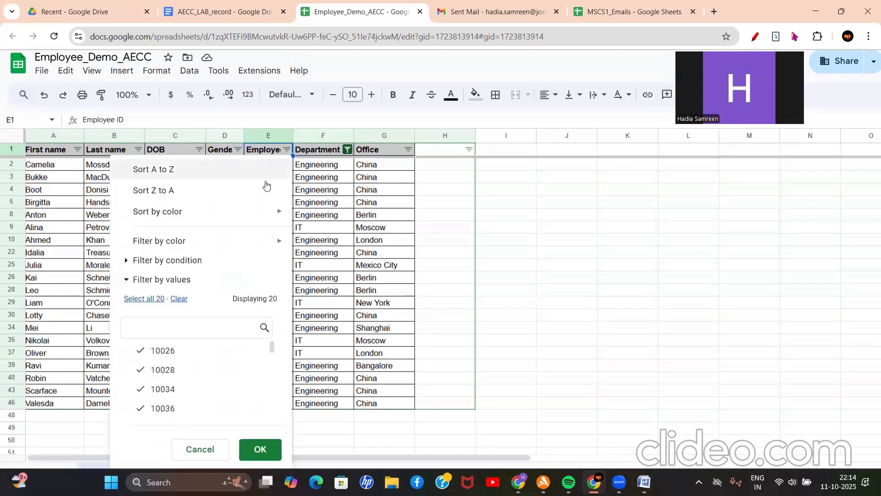
mouse_move(202, 237)
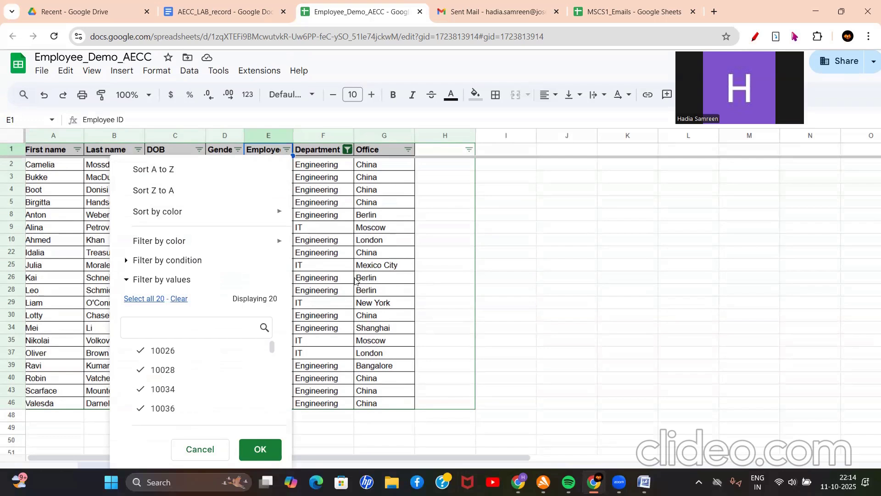
click(125, 262)
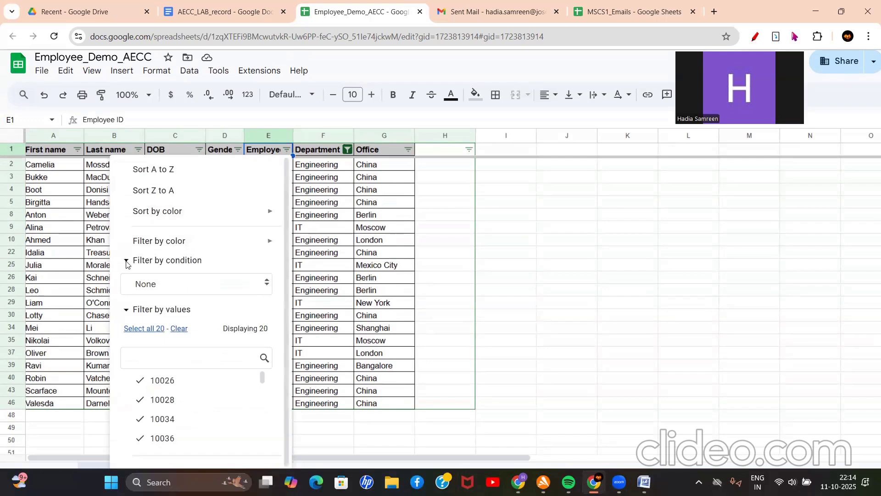
click(268, 287)
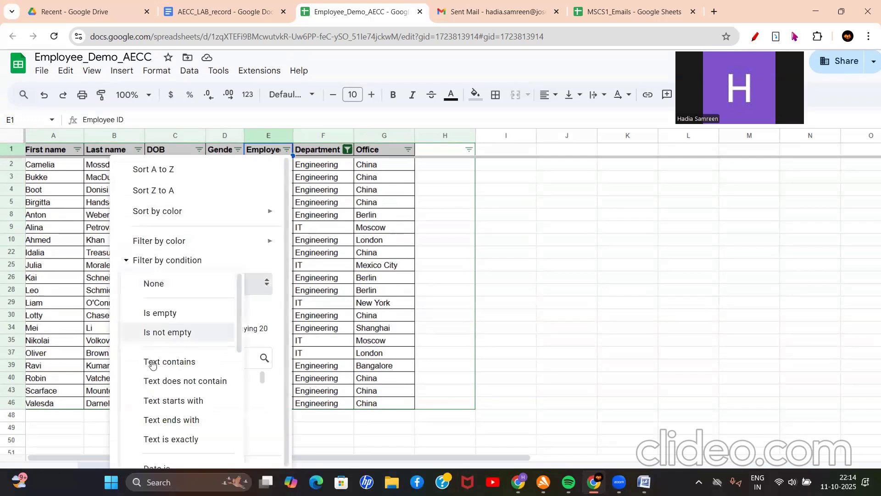
scroll(153, 363, down, 3)
scroll(152, 361, down, 1)
scroll(152, 361, up, 4)
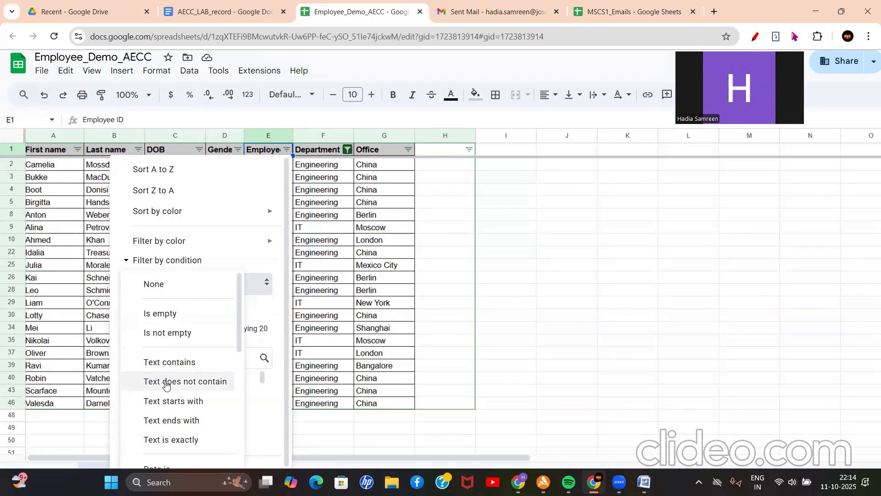
scroll(168, 402, down, 2)
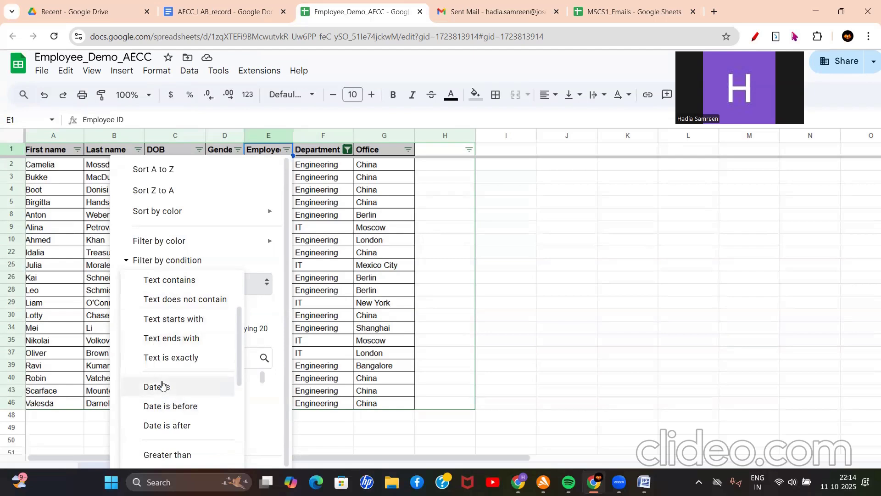
scroll(161, 385, down, 3)
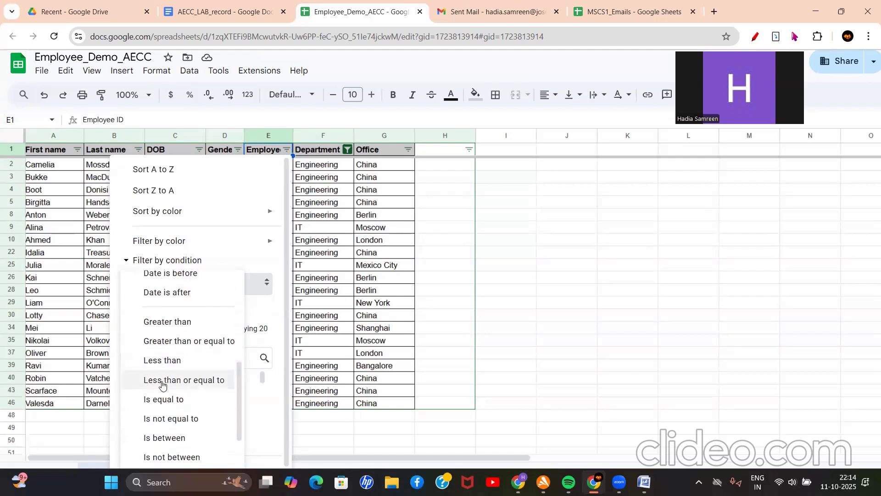
scroll(161, 384, down, 3)
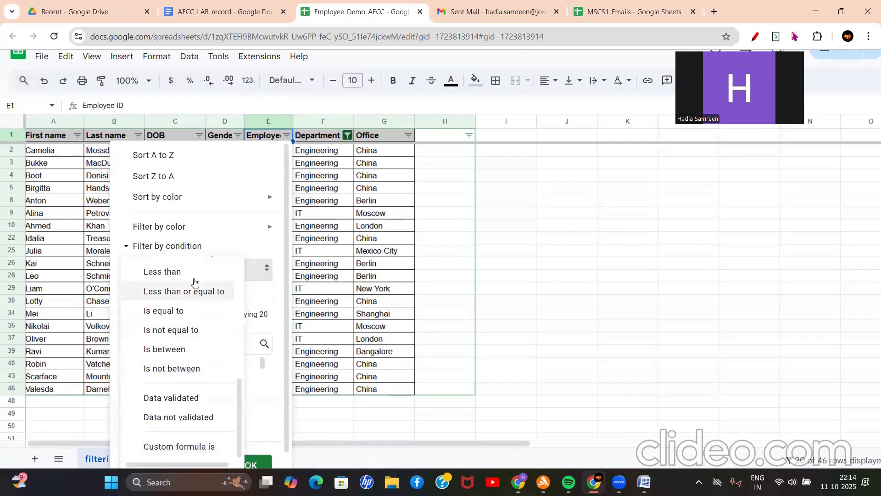
click(229, 255)
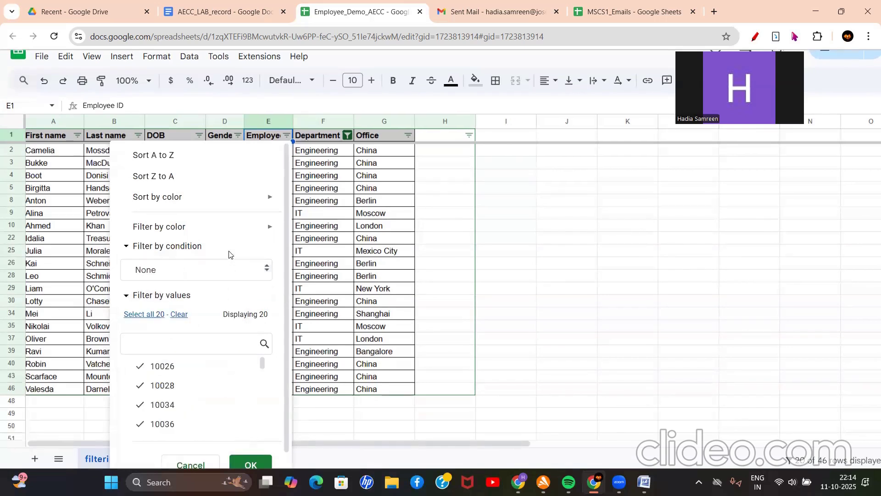
click(229, 250)
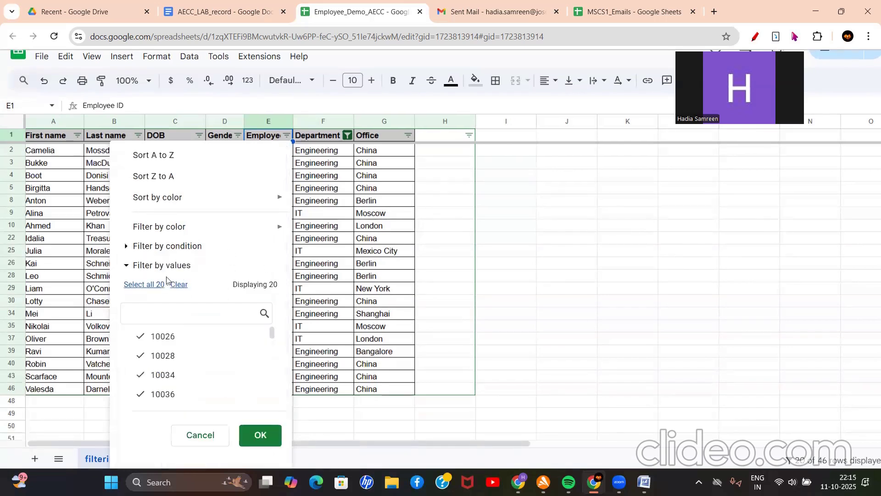
Look through the Employee ID values available in the column's filter by values
click(129, 267)
click(129, 267)
scroll(164, 366, up, 1)
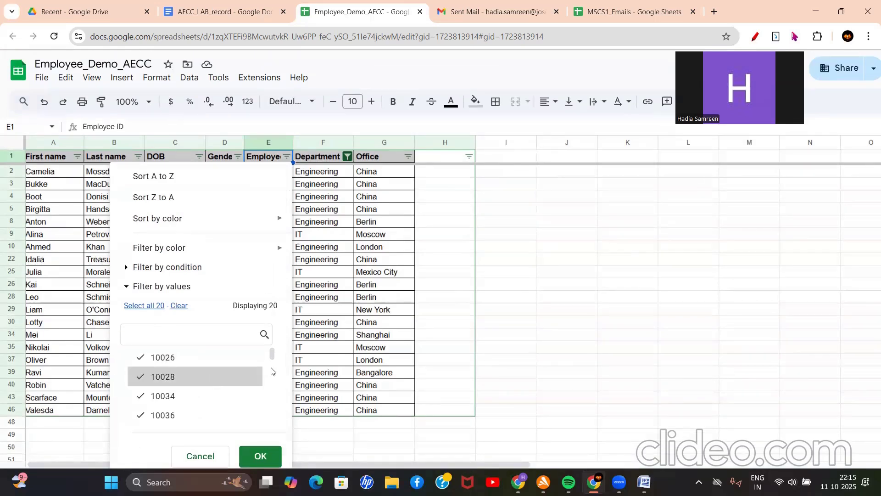
scroll(264, 372, down, 3)
scroll(260, 373, up, 3)
scroll(170, 265, down, 1)
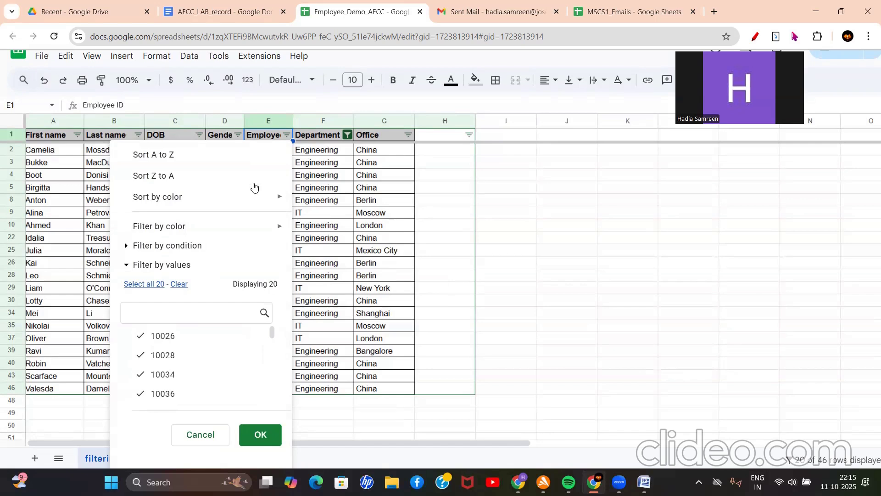
Switch to the AECC_LAB_record document and find the list of Text Functions in section C
click(208, 16)
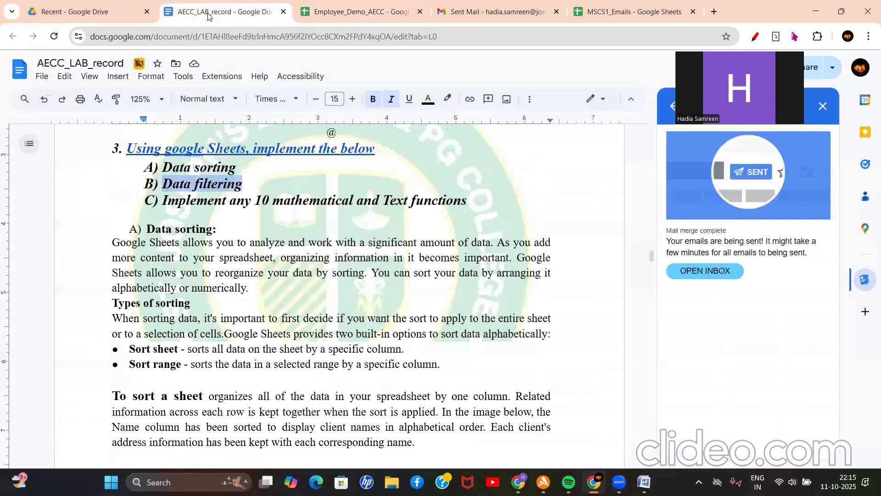
scroll(265, 314, down, 1)
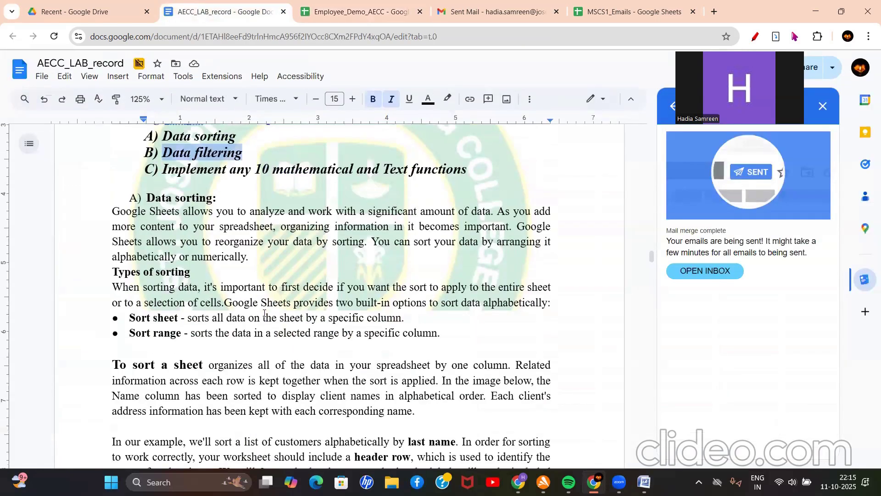
scroll(264, 313, down, 20)
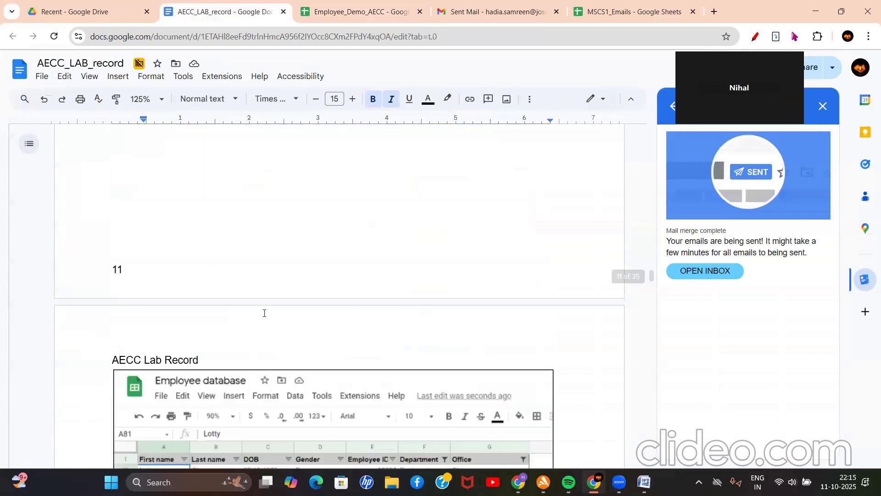
scroll(265, 313, down, 10)
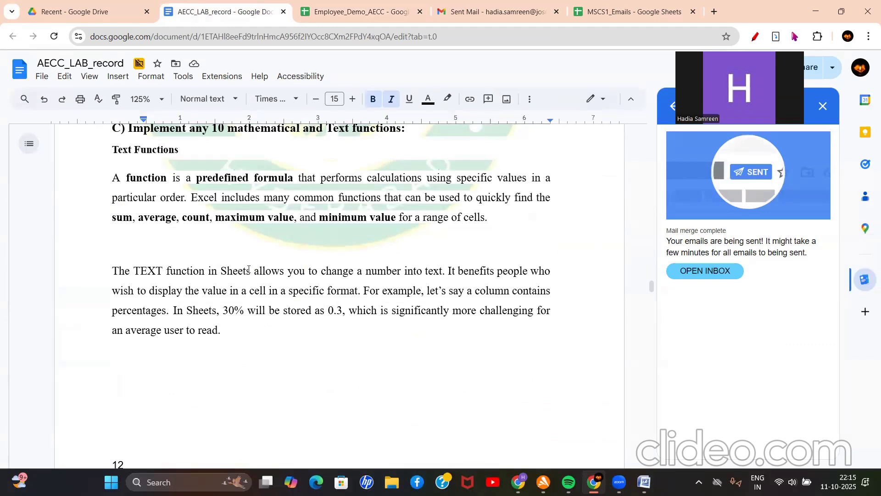
scroll(248, 269, down, 7)
scroll(249, 269, down, 2)
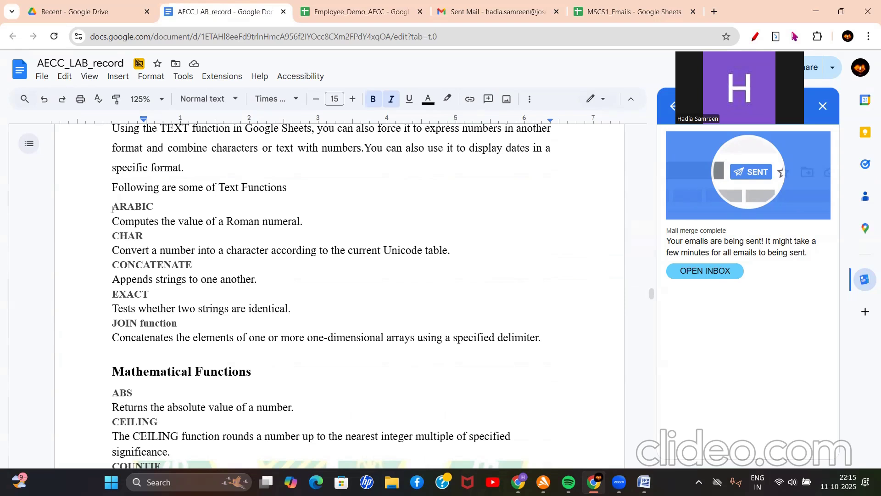
Look over the Text and Mathematical Functions lists and highlight the ARABIC heading
double_click(133, 207)
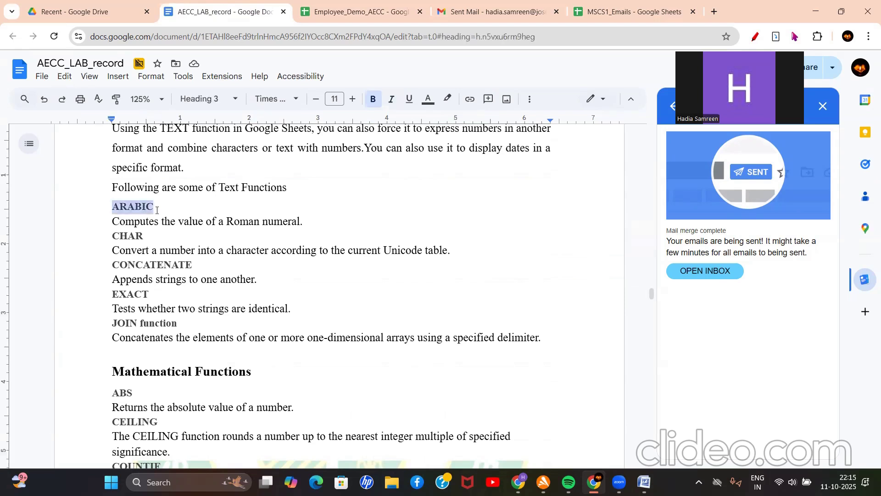
scroll(157, 210, up, 1)
click(156, 210)
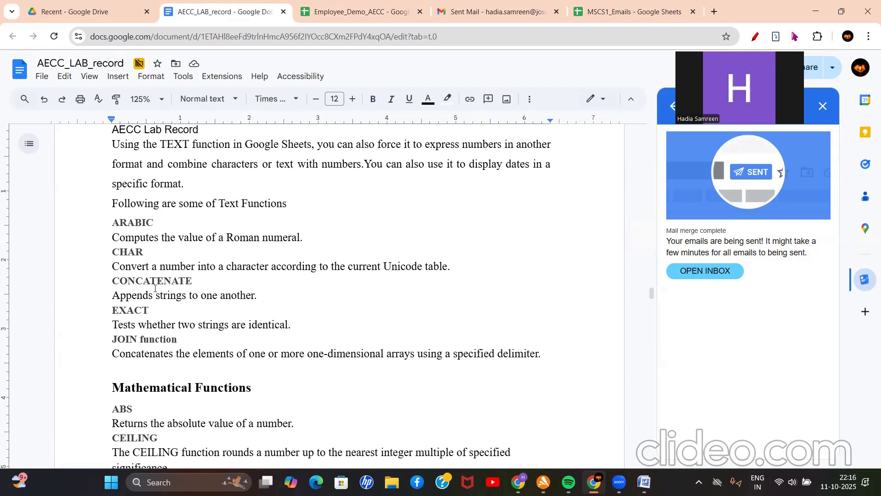
scroll(155, 289, down, 3)
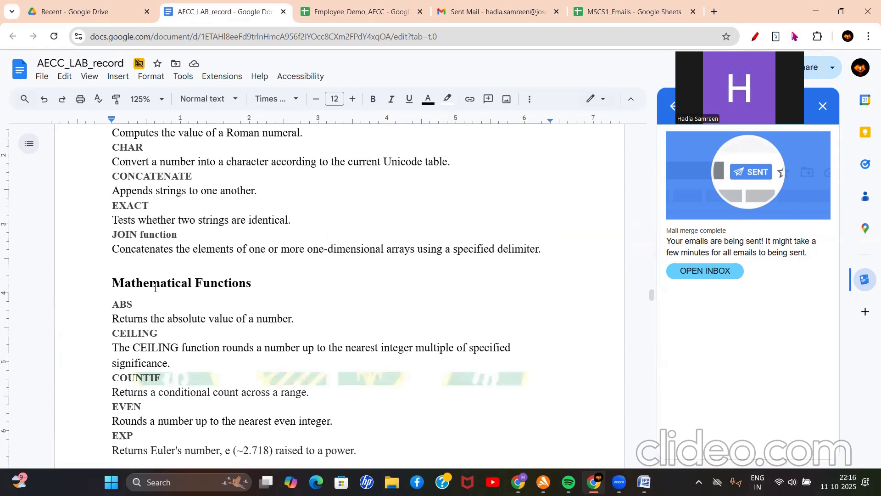
scroll(155, 288, up, 3)
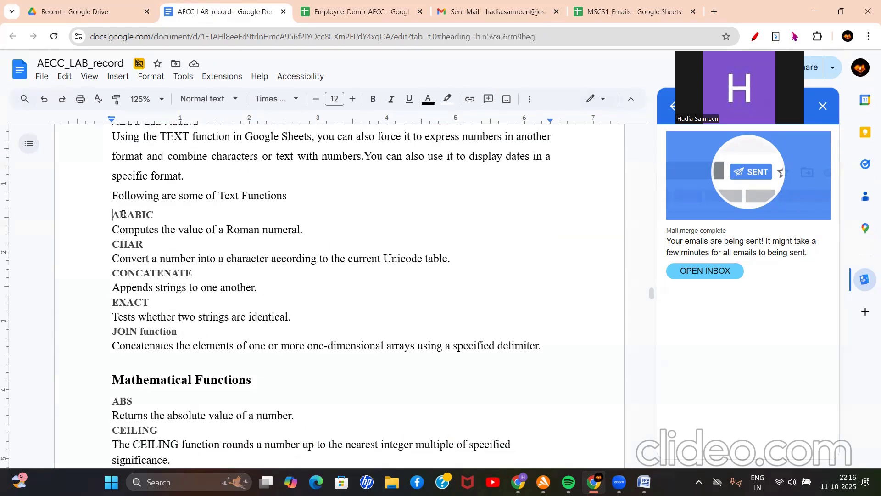
drag(112, 216, 160, 214)
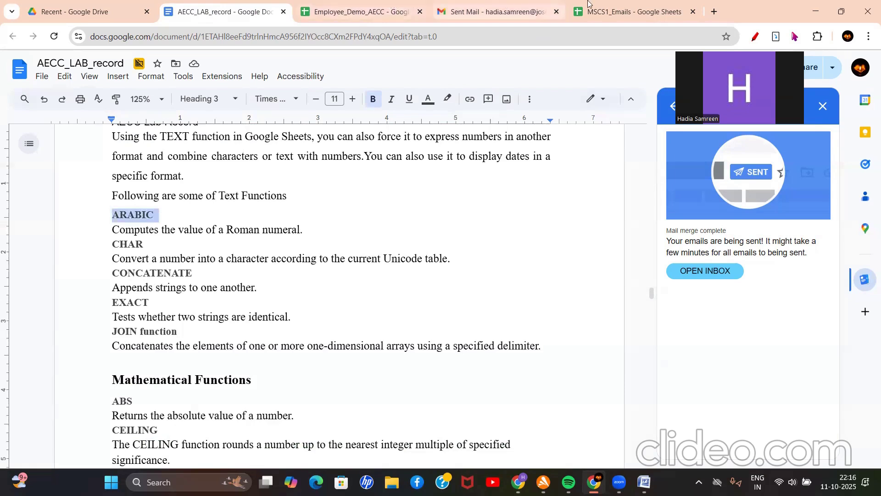
Switch to the MSCS1_Emails spreadsheet, closing the Employee_Demo_AECC tab, and select the empty cell B8
click(608, 7)
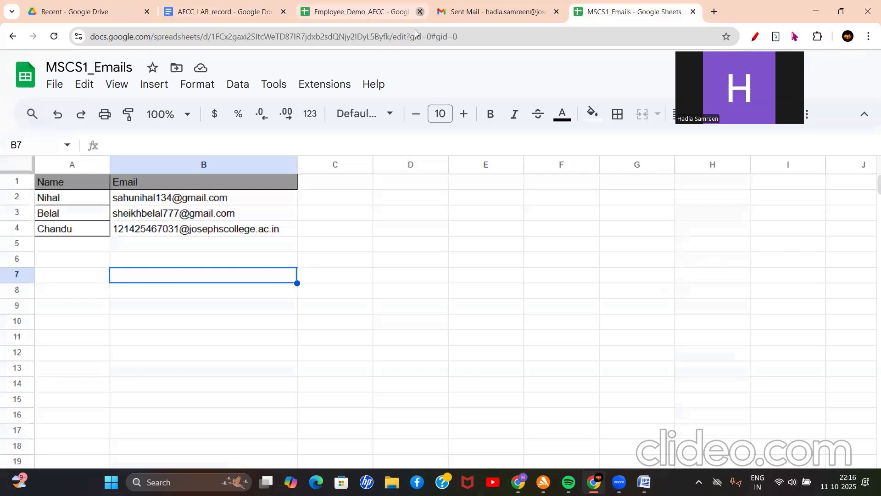
click(419, 11)
scroll(376, 207, down, 3)
scroll(258, 200, up, 3)
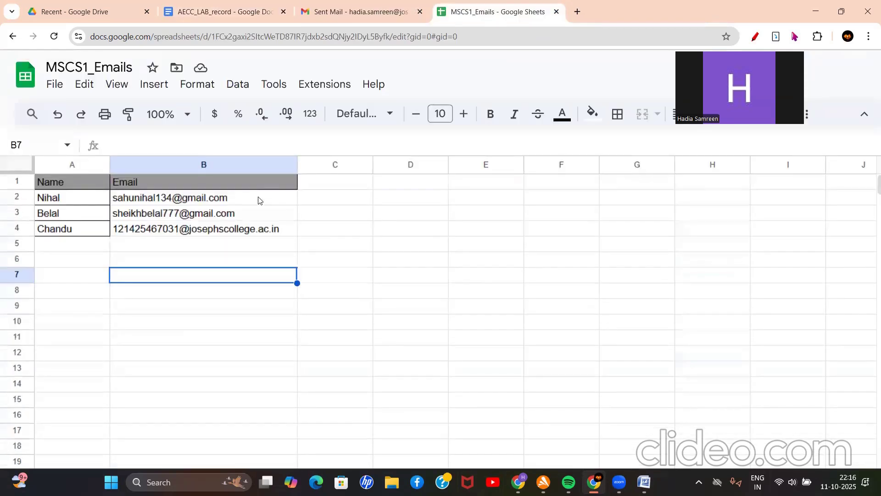
click(231, 295)
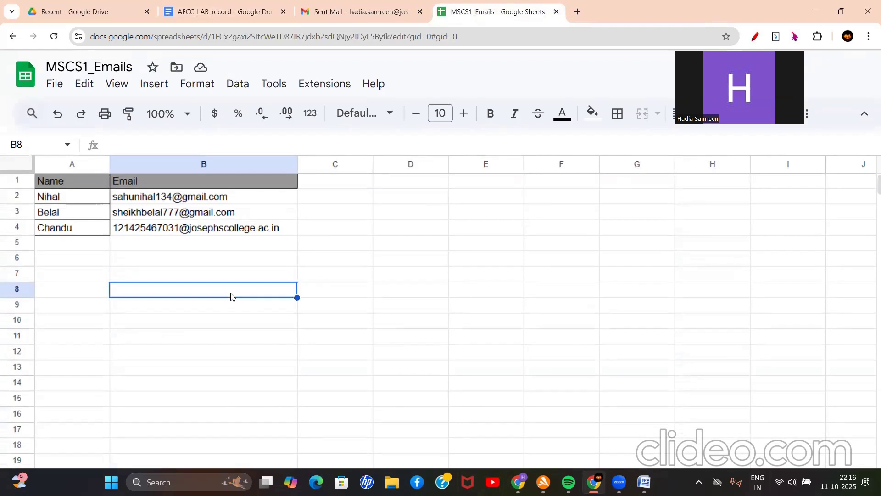
scroll(233, 297, up, 3)
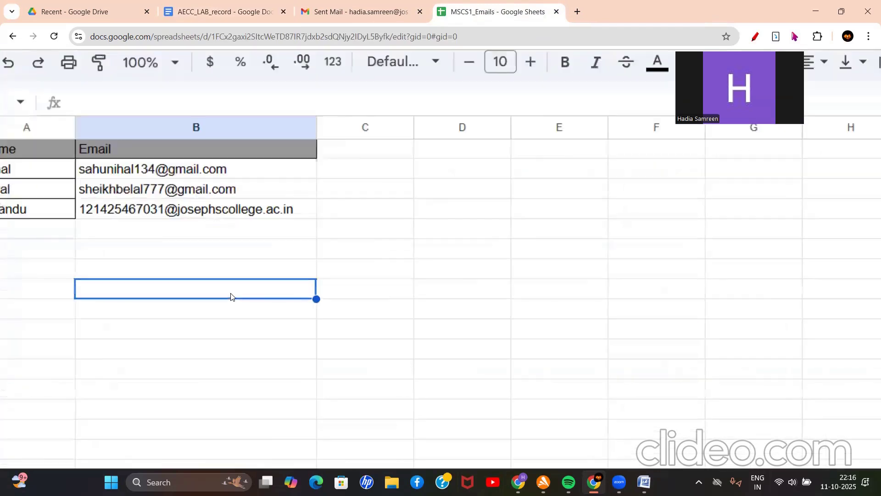
scroll(233, 297, up, 2)
scroll(233, 297, left, 2)
scroll(233, 297, up, 1)
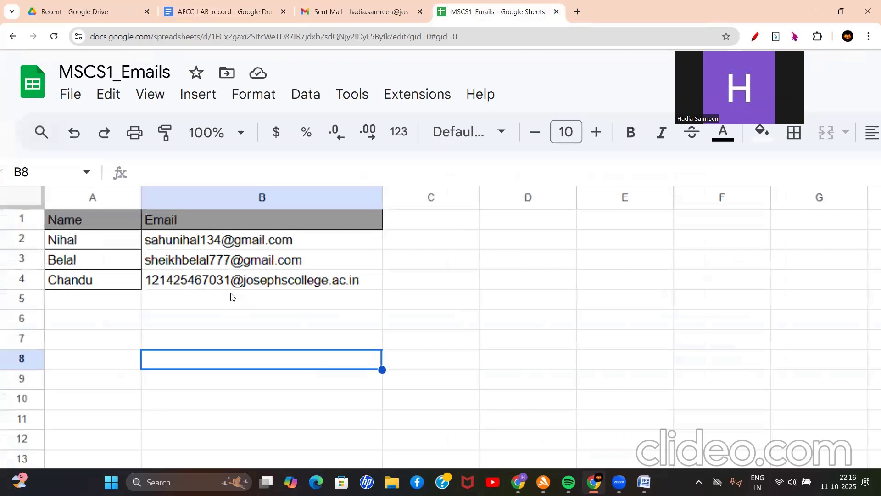
Enter the formula =ARABIC(X) in cell B8
text(=)
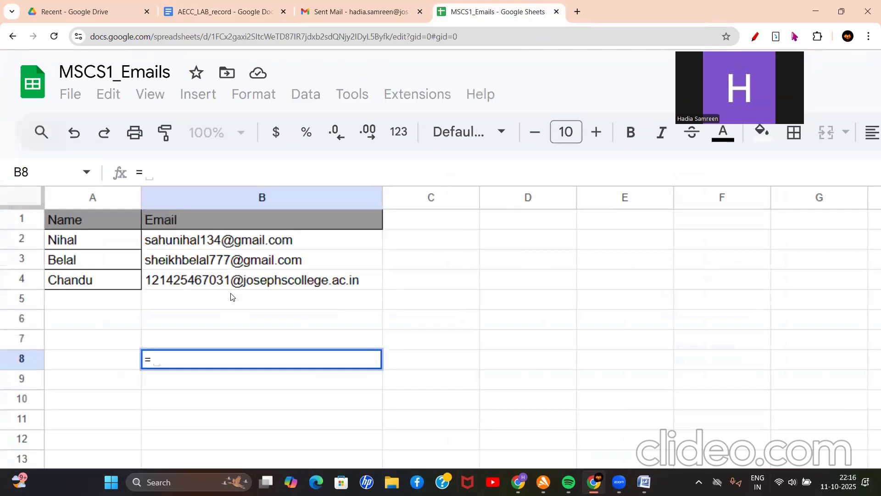
text(AR)
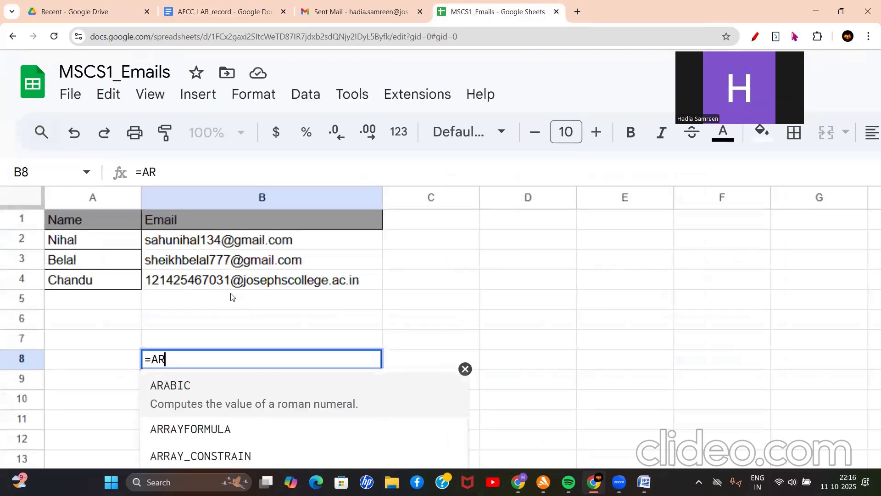
text(ABIC)
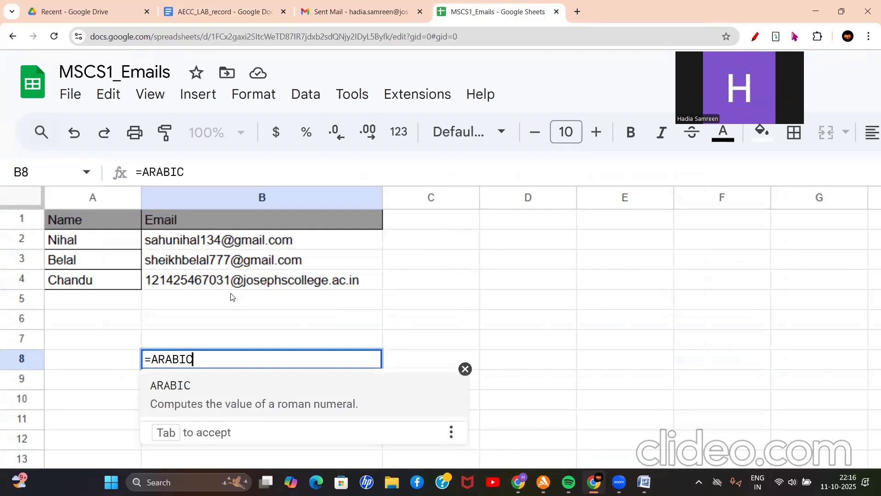
click(183, 387)
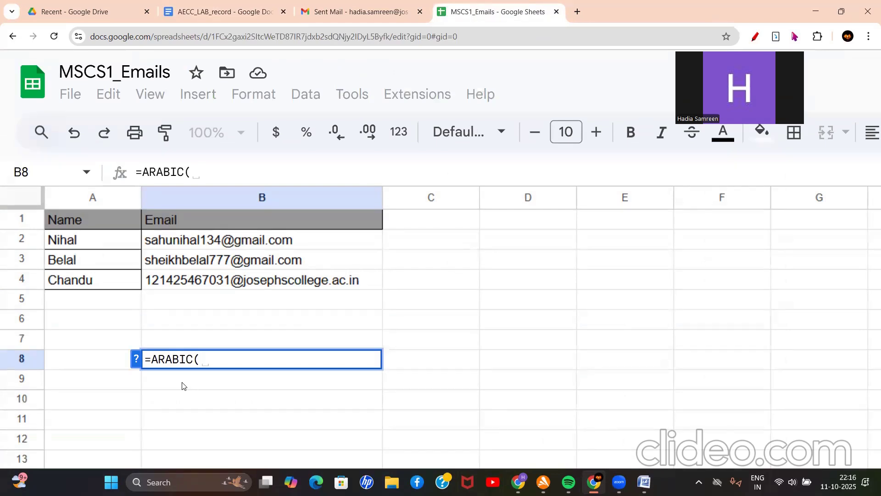
text(X)
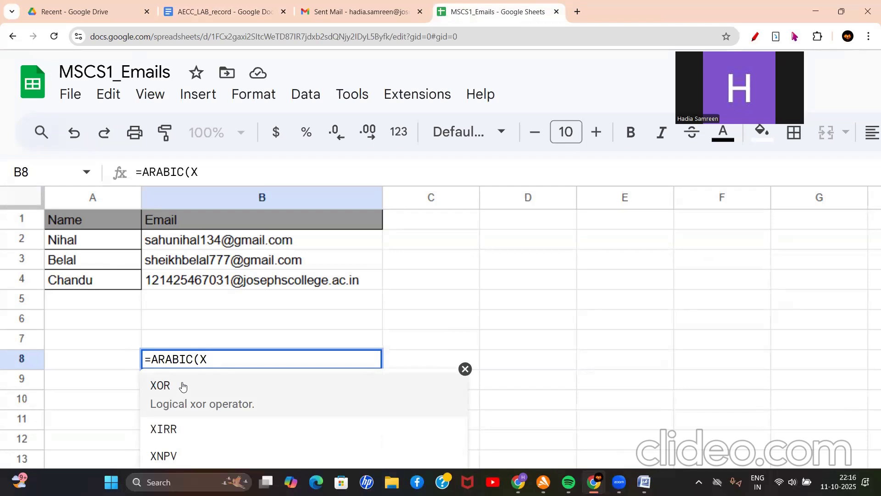
text())
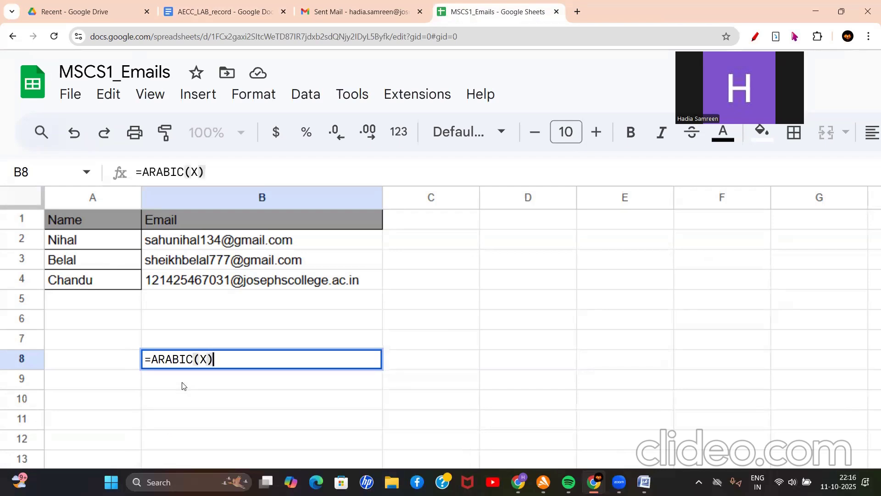
key(Return)
Try enclosing the Roman numeral in single quotes in the B8 formula, making it =ARABIC('X')
double_click(268, 362)
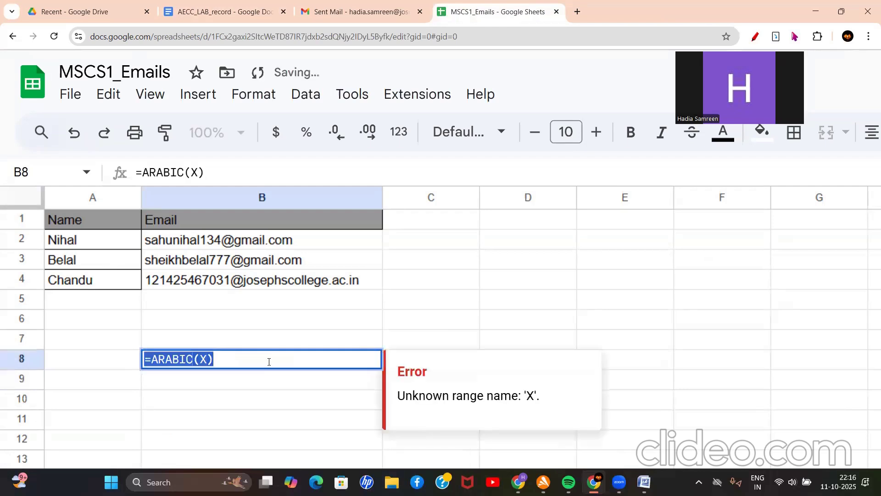
click(206, 360)
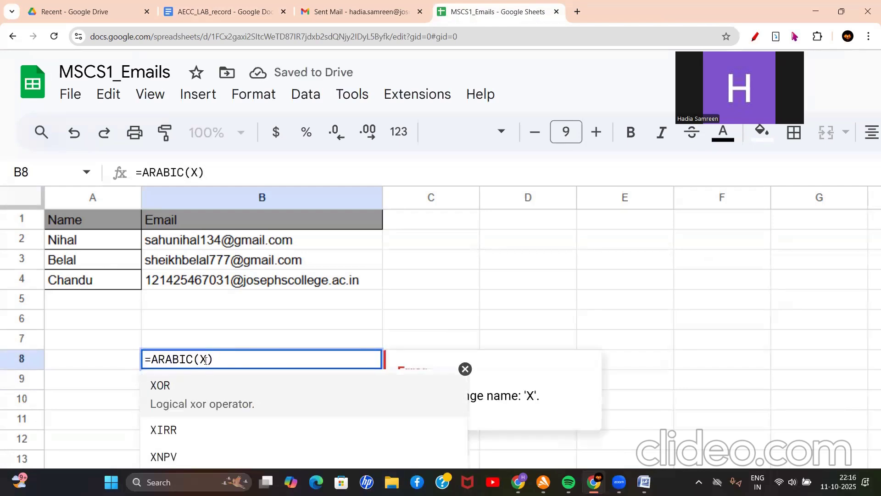
key(Left)
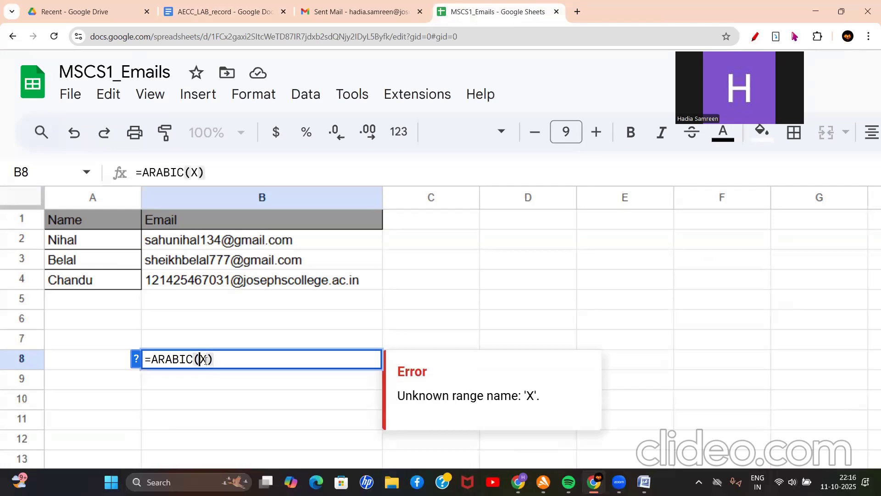
text(')
key(End)
key(Left)
text(')
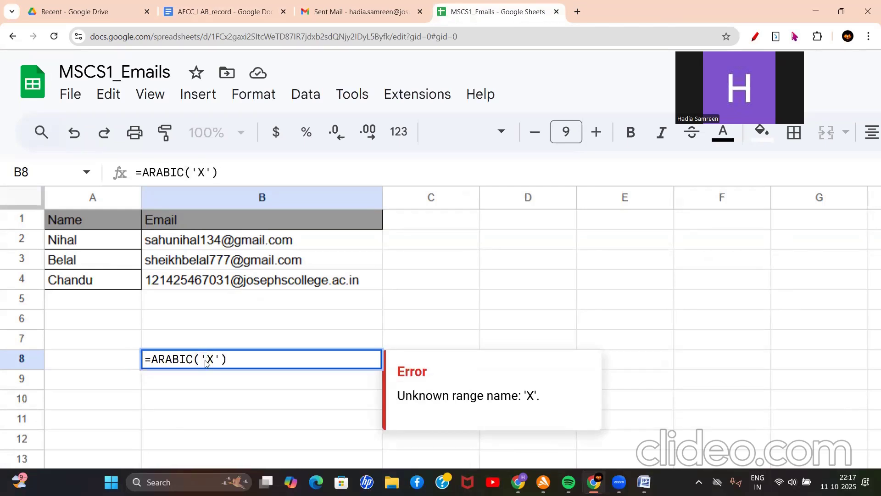
click(236, 360)
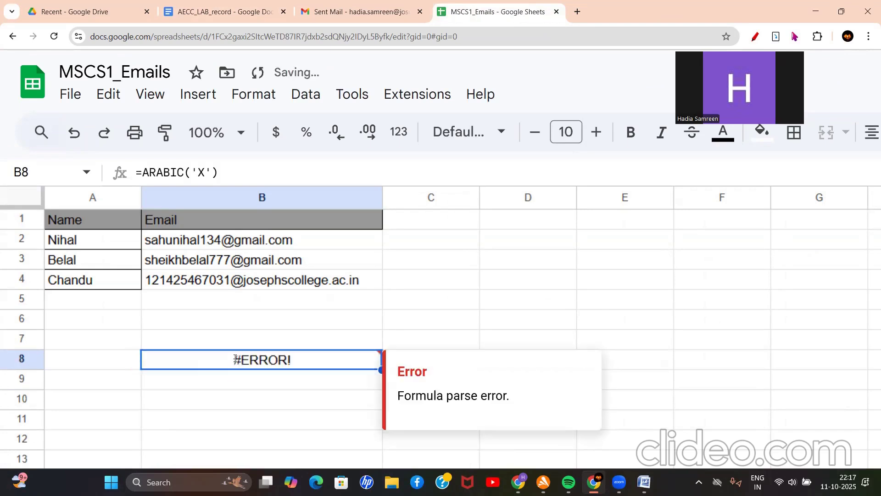
double_click(236, 359)
Begin a new ARABIC formula in cell C6, up to its opening parenthesis
scroll(235, 358, down, 2)
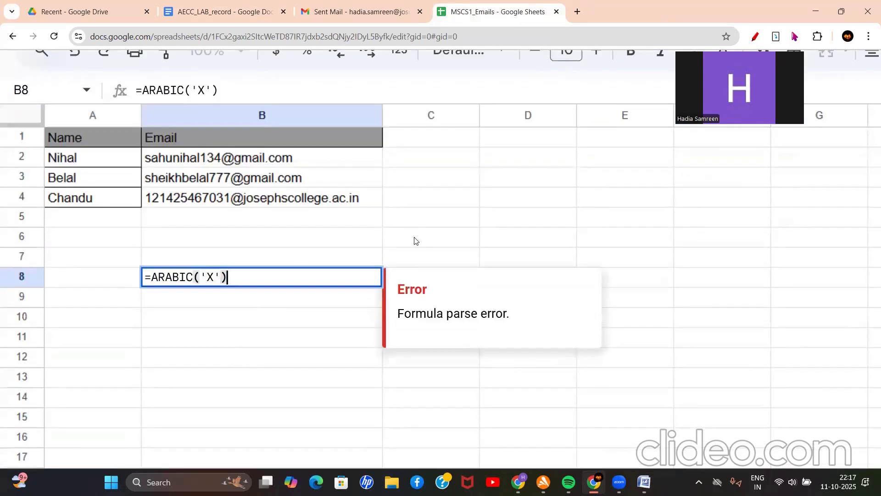
click(410, 244)
text(=)
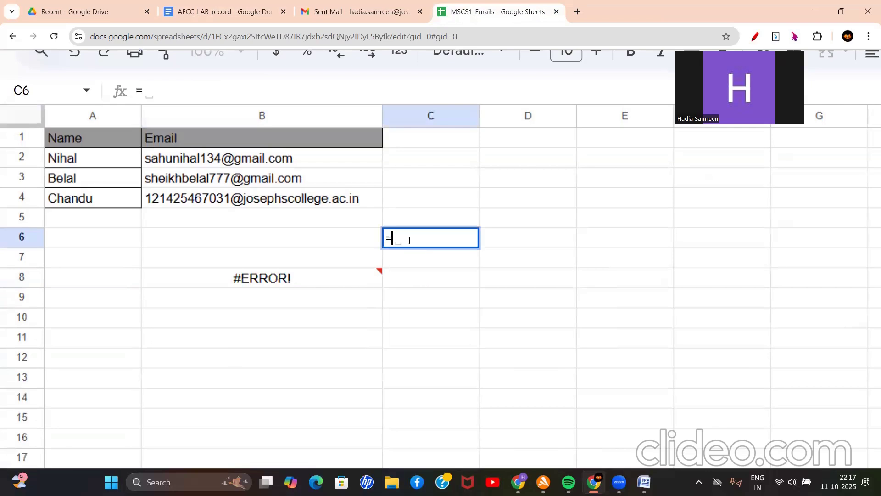
text(ARABIC)
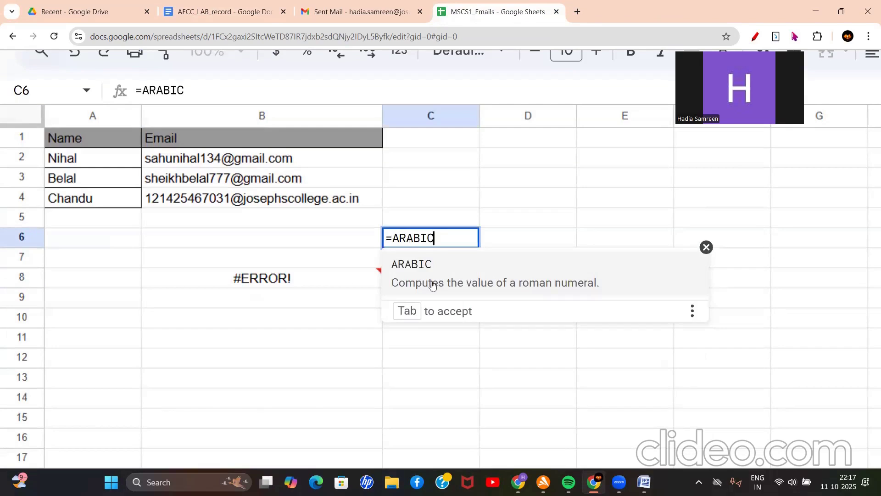
text(()
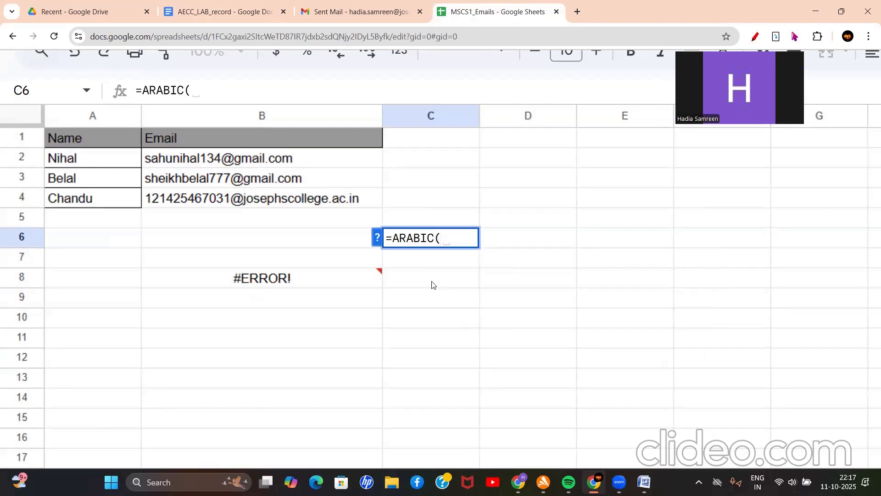
Search Google for "ARABIC in google docs" in a new browser tab
click(578, 11)
click(544, 36)
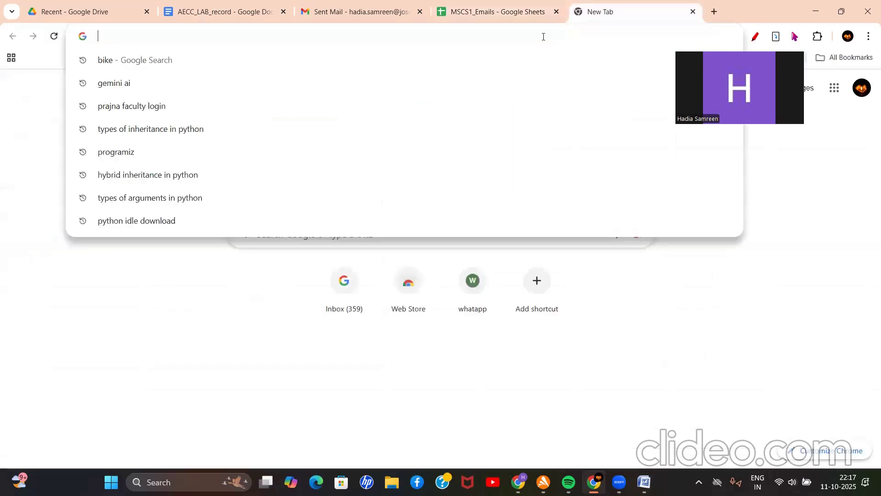
text(ARABIC o)
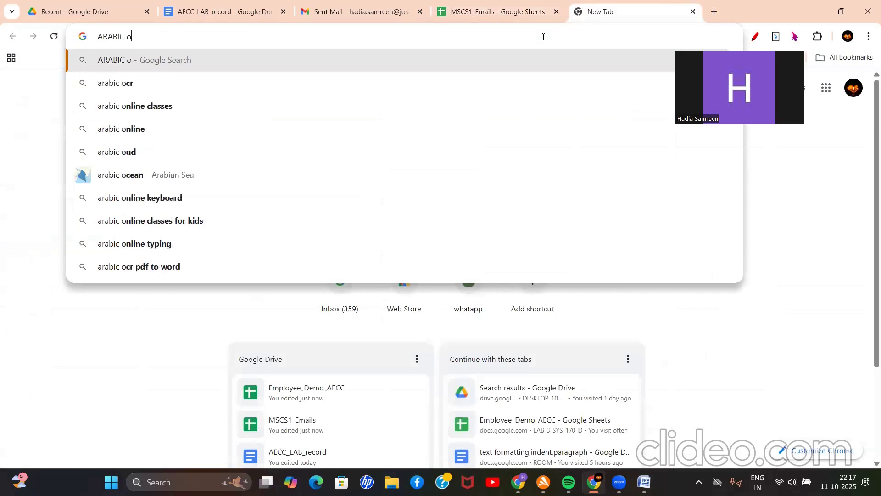
key(BackSpace)
text(in )
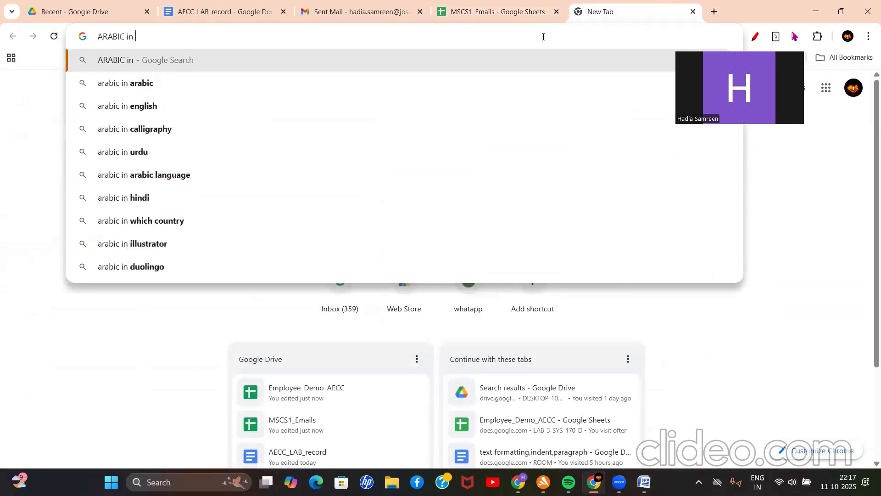
text(google docs)
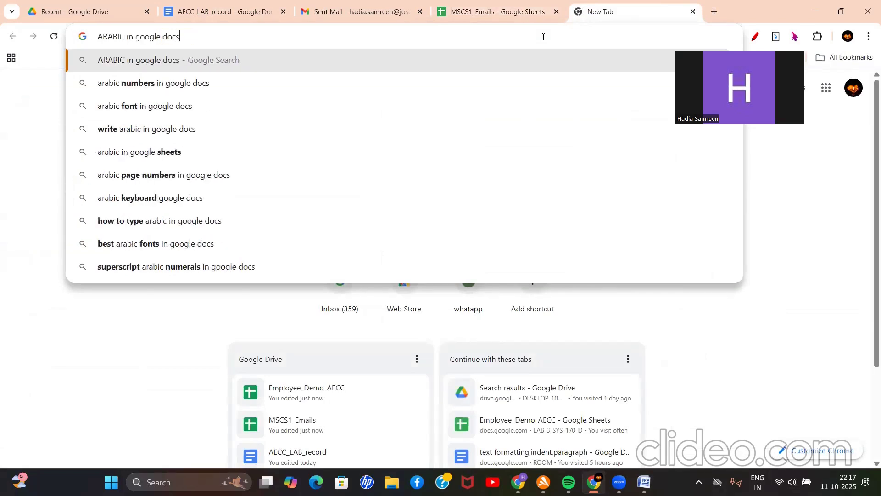
key(Return)
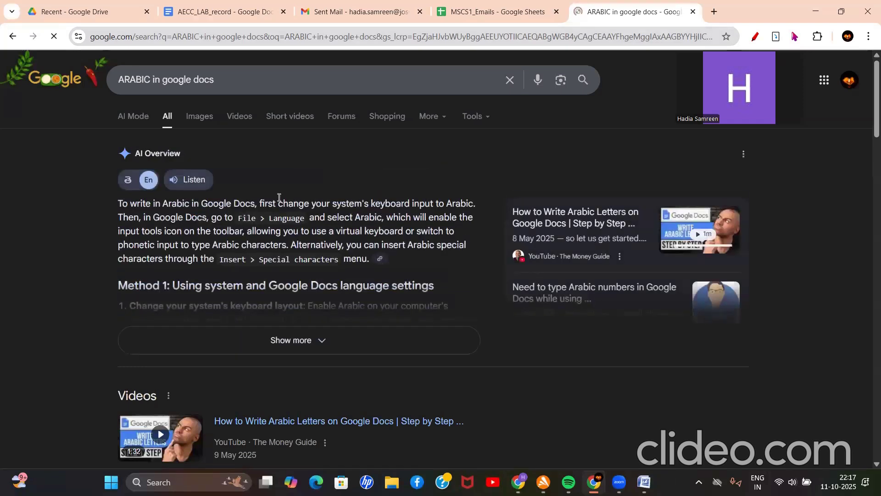
Refine the web search to "ARABIC function in google docs"
click(152, 80)
text(function)
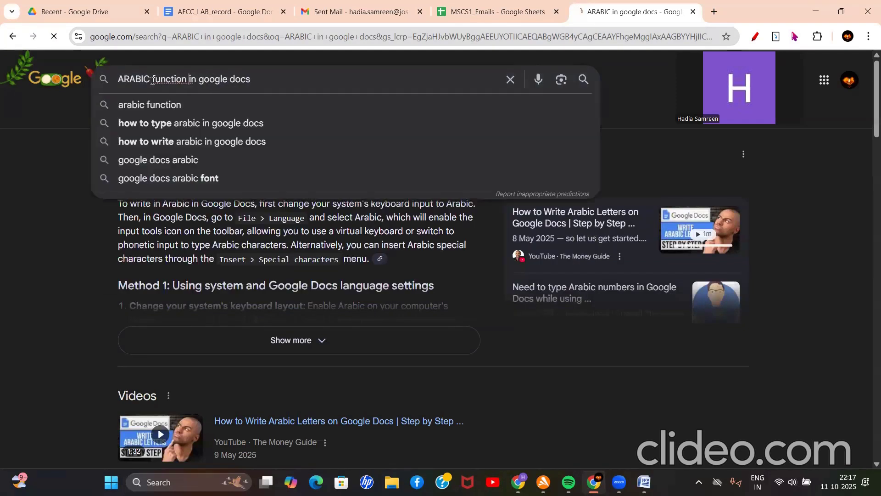
key(Return)
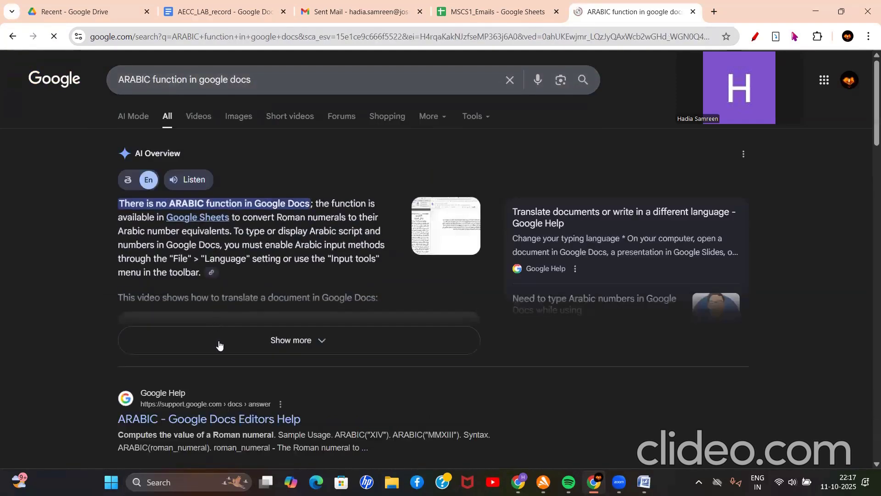
Expand the AI Overview, look through the results and highlight the ARABIC("XIV") sample usage in the Google Docs Editors Help entry
click(219, 344)
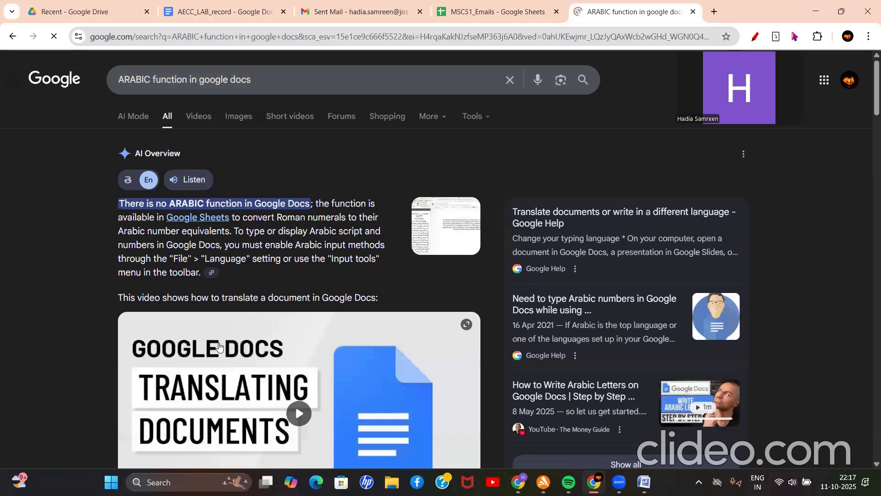
scroll(218, 346, down, 6)
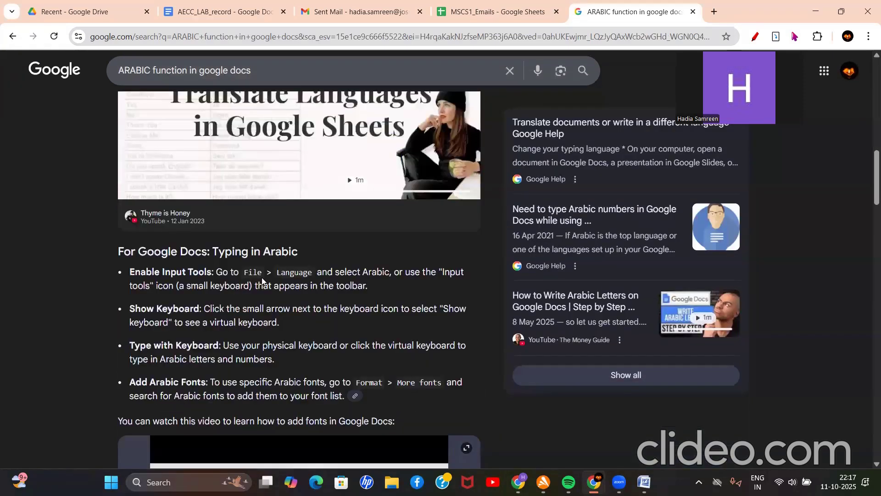
scroll(261, 281, down, 4)
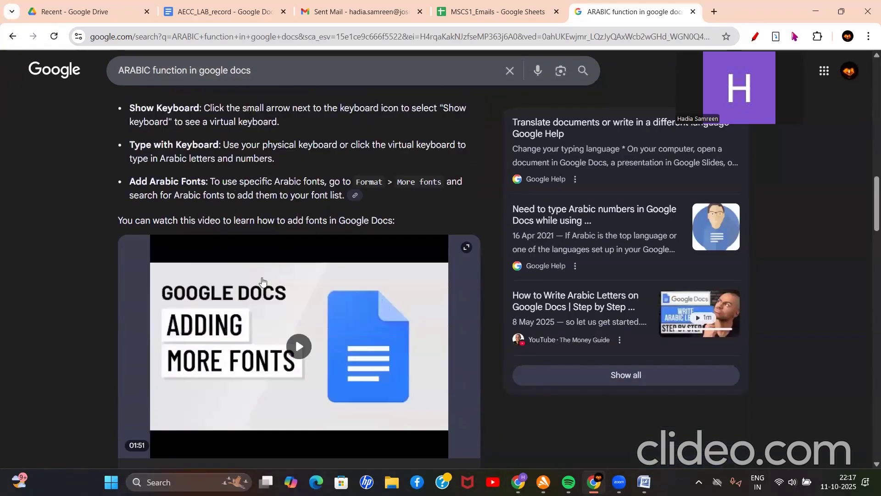
scroll(262, 280, down, 6)
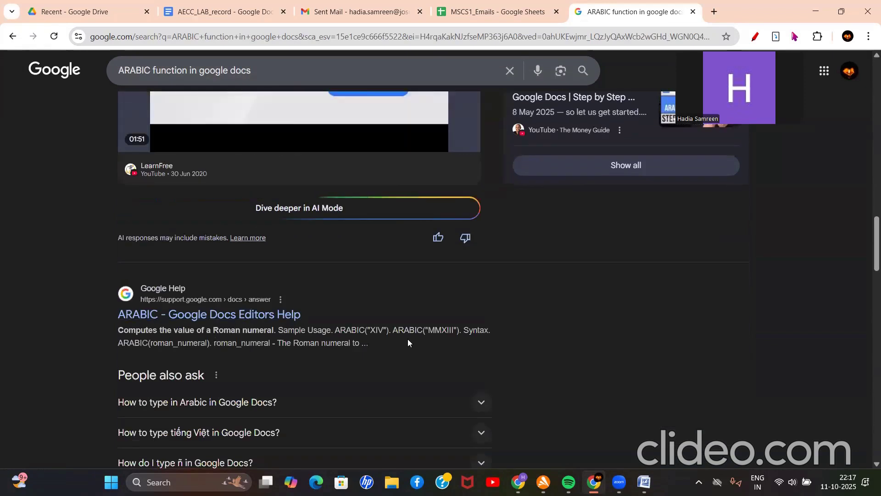
drag(388, 330, 334, 331)
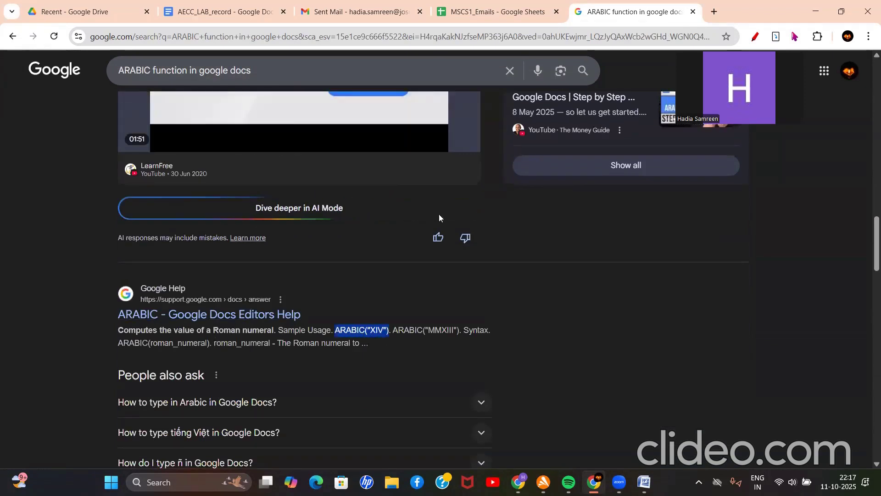
Return to the MSCS1_Emails spreadsheet and complete the C6 formula as =ARABIC("X")
click(496, 11)
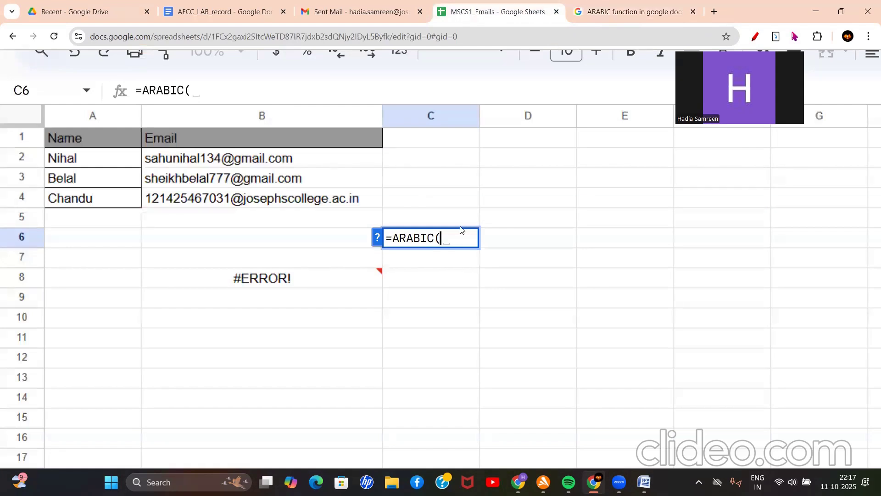
text("x)
key(BackSpace)
text(X")
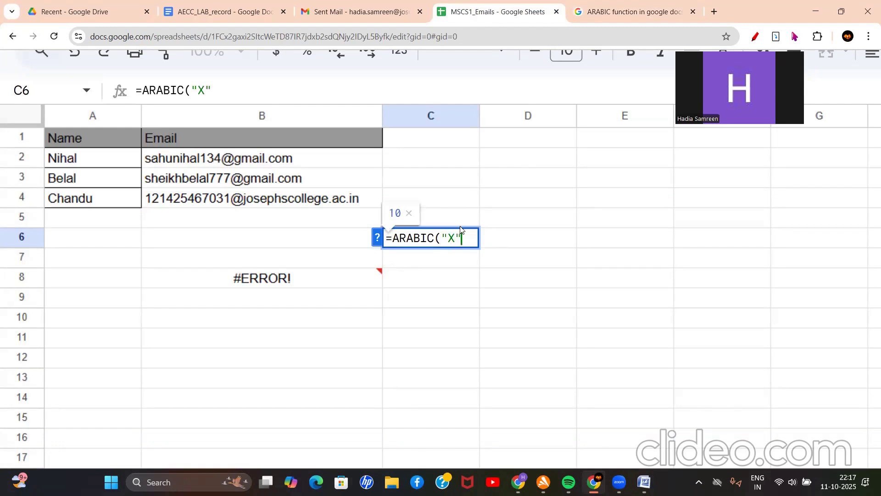
key(Return)
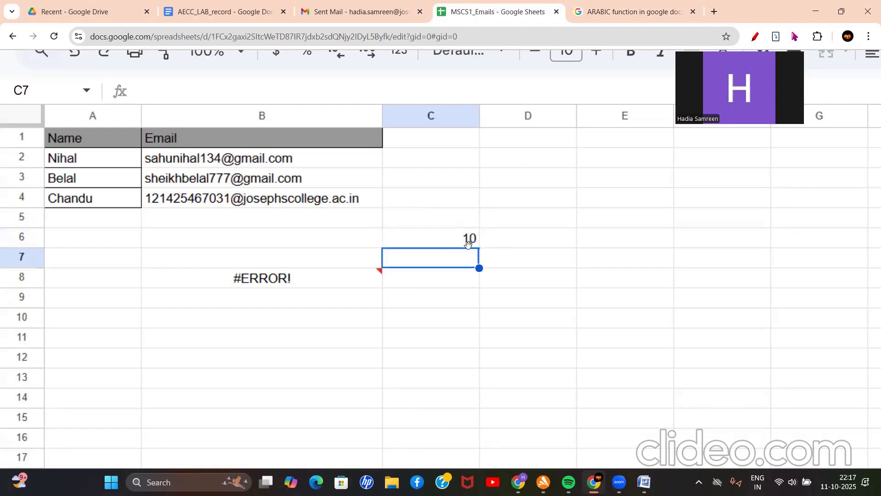
Review the ARABIC formula in cell C6 and change its Roman numeral to "XV"
click(467, 236)
double_click(468, 235)
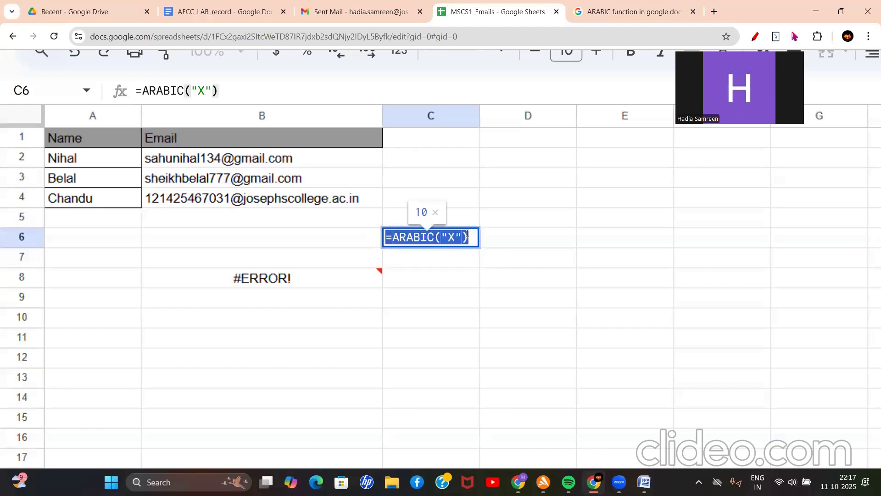
click(525, 238)
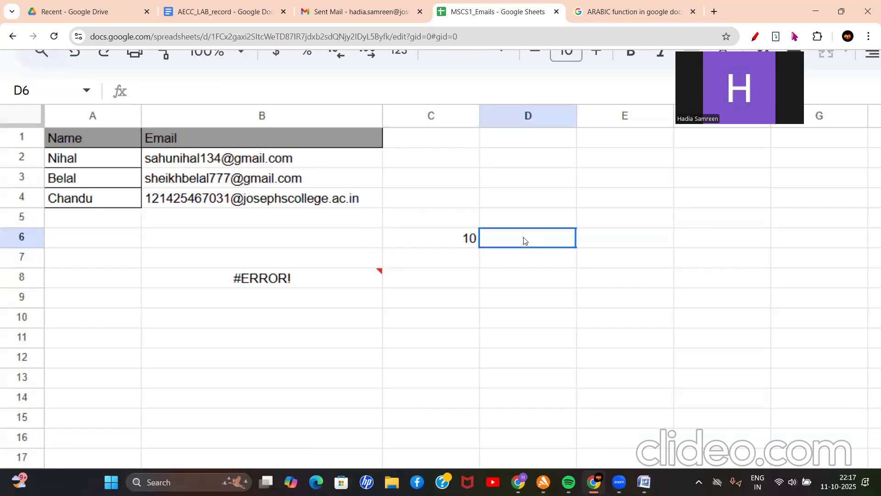
click(460, 237)
double_click(452, 237)
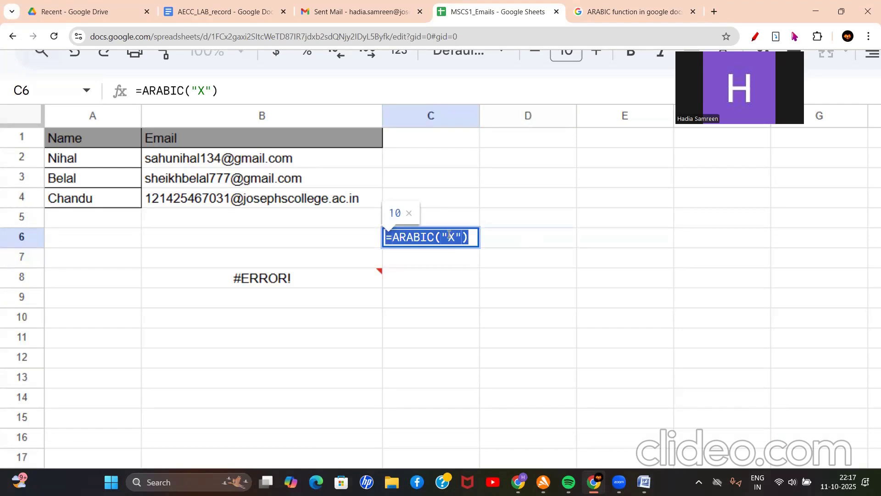
click(457, 231)
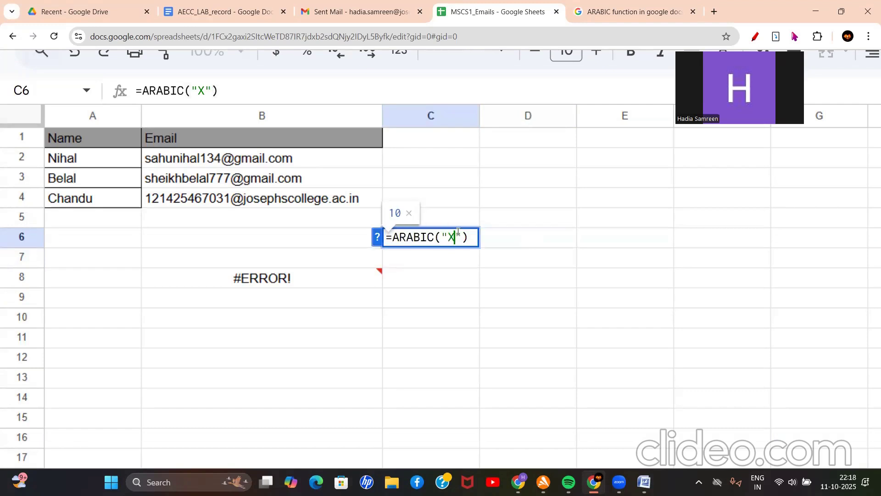
text(V)
key(Return)
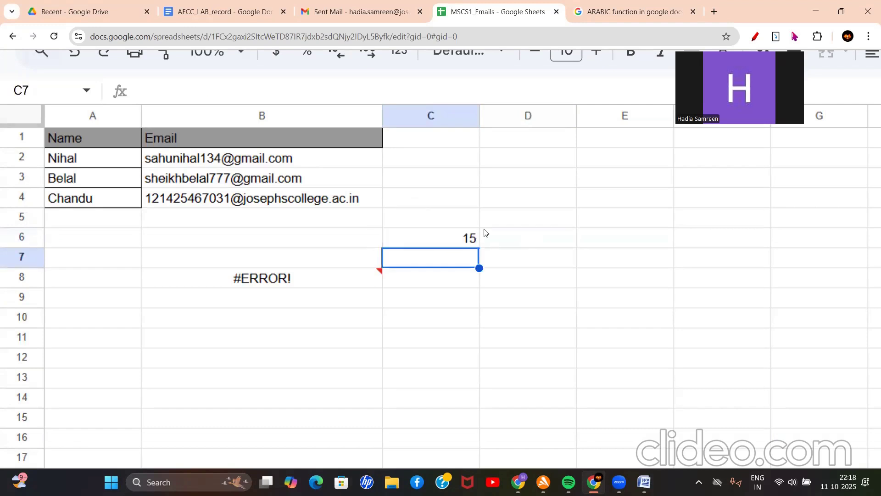
Inspect the ARABIC formula in cell C6 and leave it as it is
click(467, 245)
double_click(467, 241)
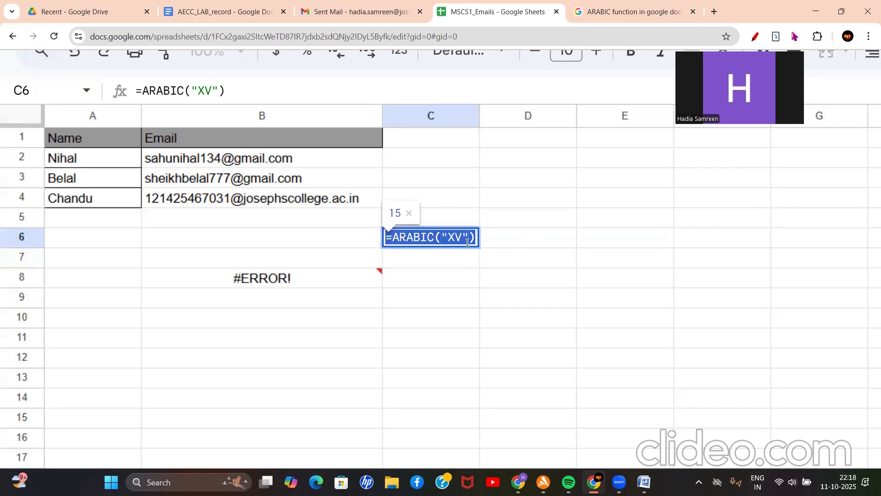
click(457, 243)
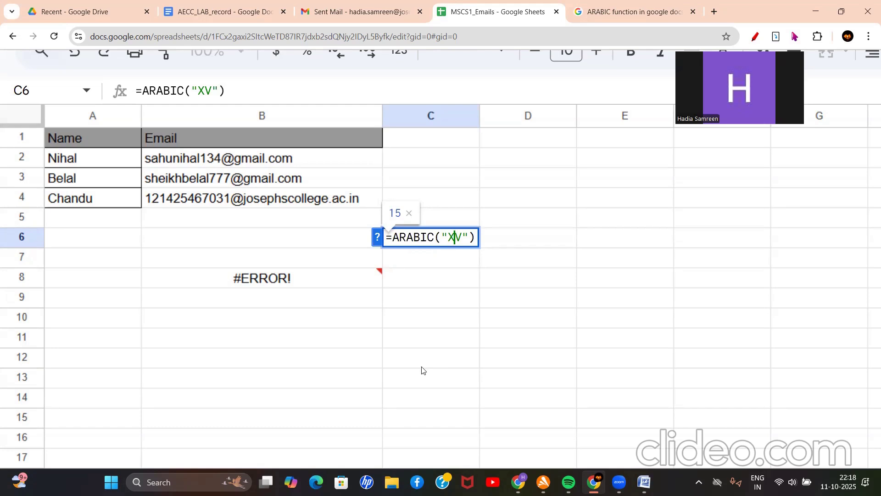
click(604, 266)
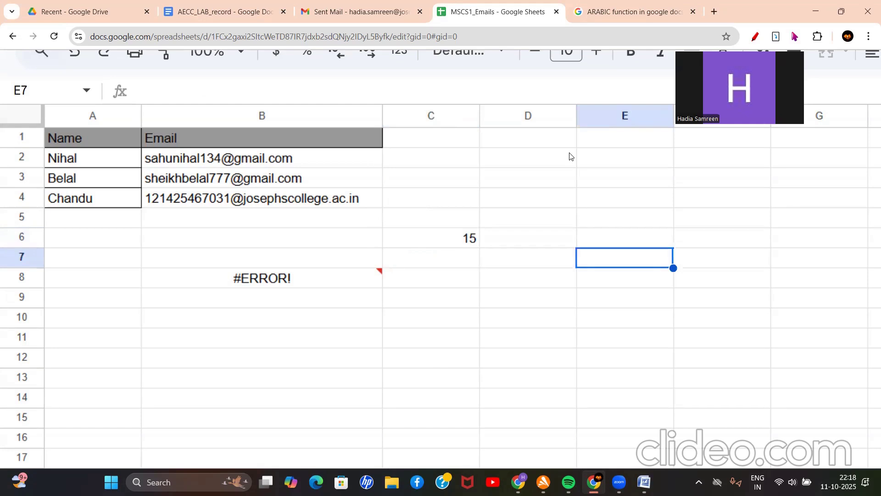
click(452, 237)
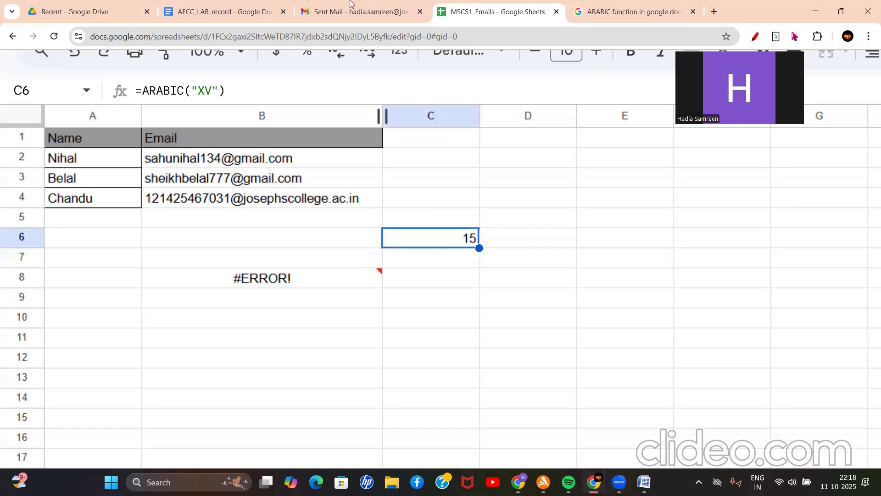
Switch to the AECC_LAB_record document, highlight the CHAR heading among the text functions, and return to the MSCS1_Emails spreadsheet
click(245, 5)
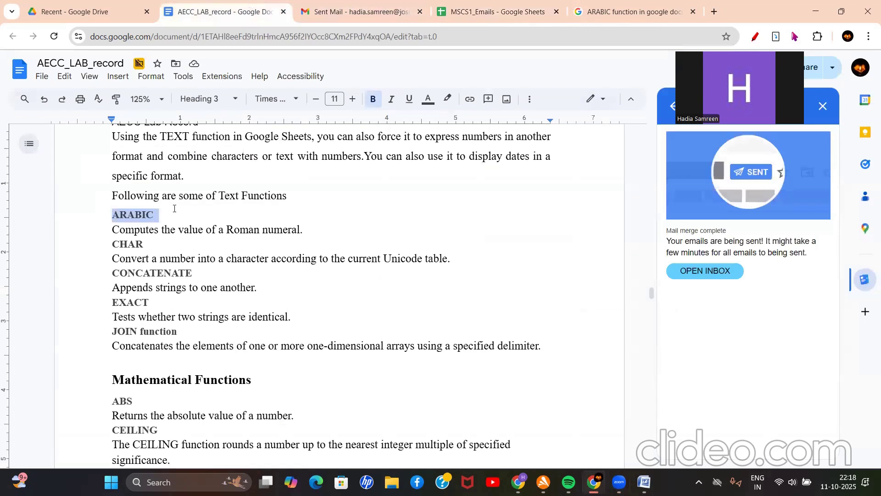
drag(114, 248, 148, 245)
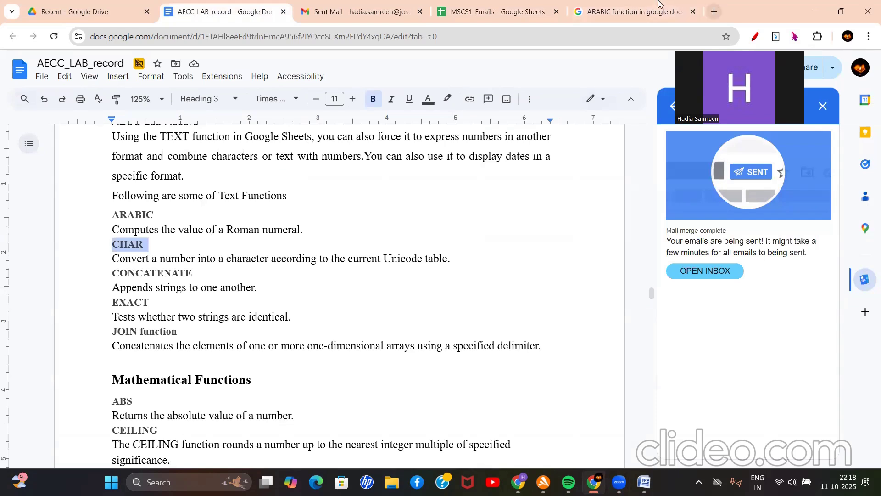
click(487, 7)
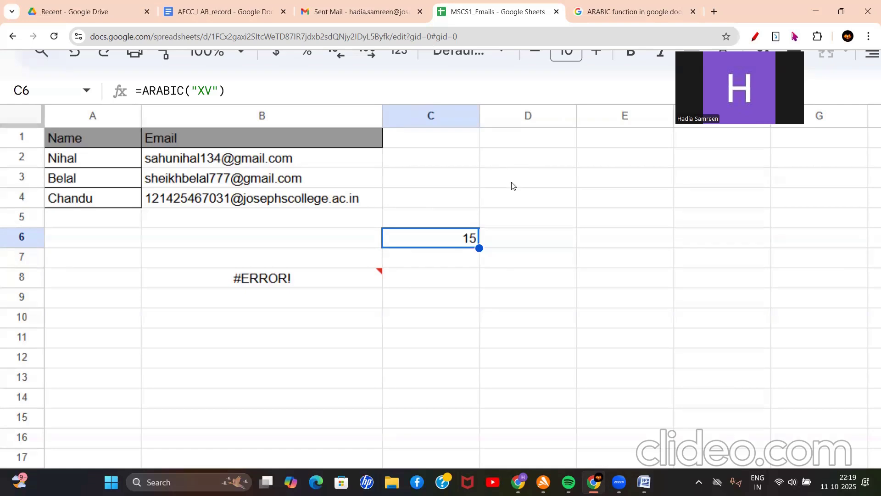
Try the formula =CHAR("@") in the empty cell C7 below the ARABIC result
click(443, 266)
text(=CH)
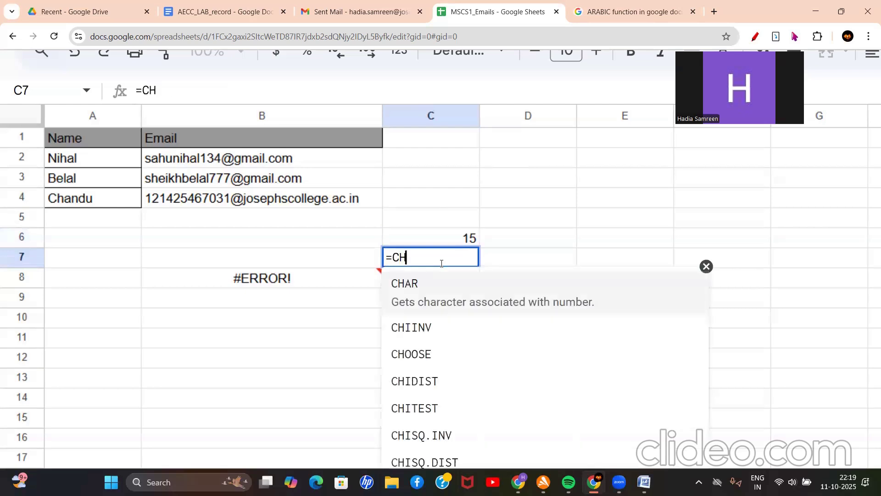
text(AR(")
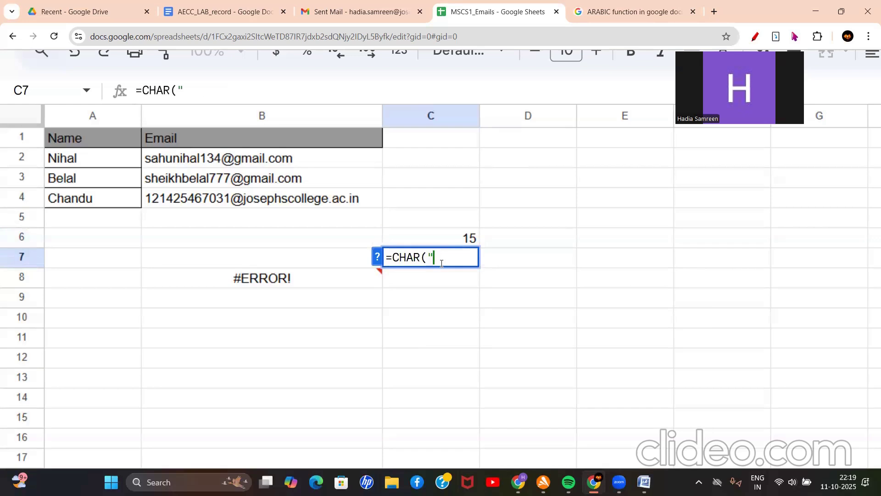
text(@"()
key(BackSpace)
text()\)
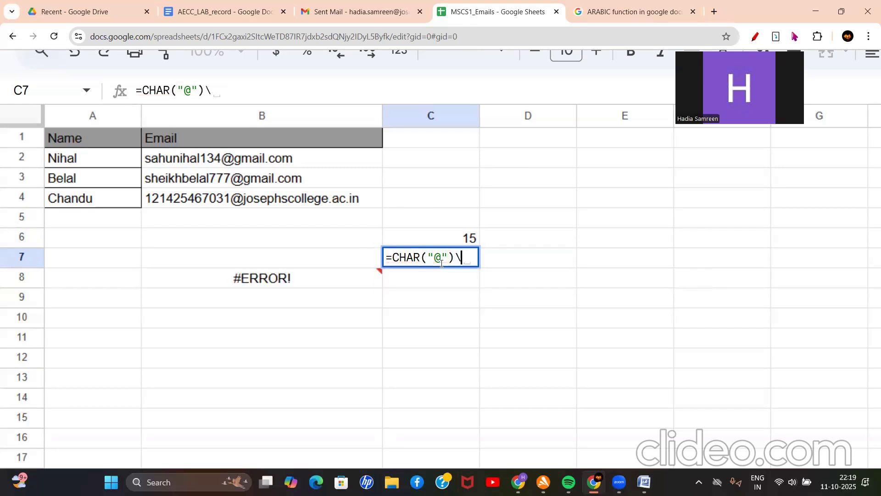
key(Return)
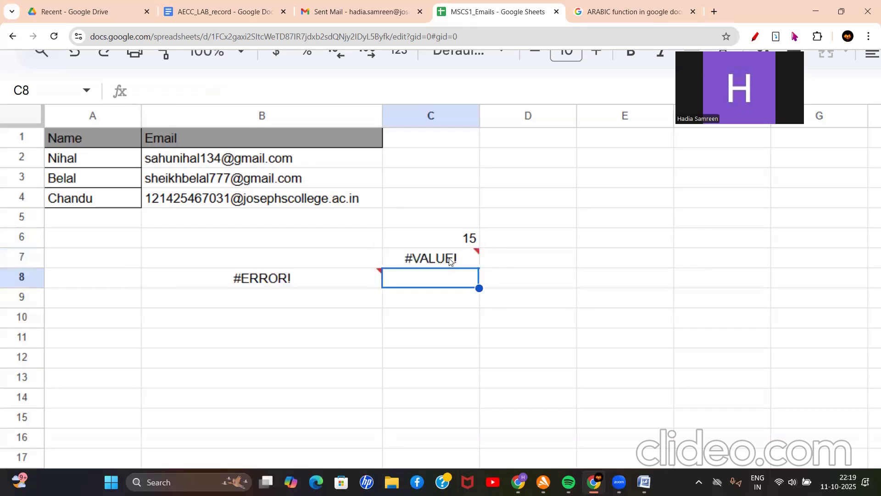
Try the C7 formula without quotation marks around the symbol, as =CHAR(@)
double_click(448, 257)
key(BackSpace)
key(Left)
key(Left)
key(Right)
key(BackSpace)
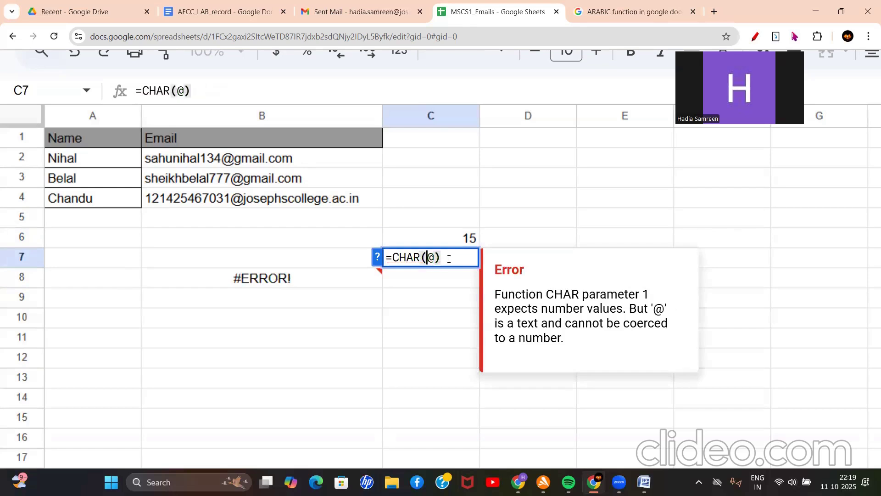
key(Return)
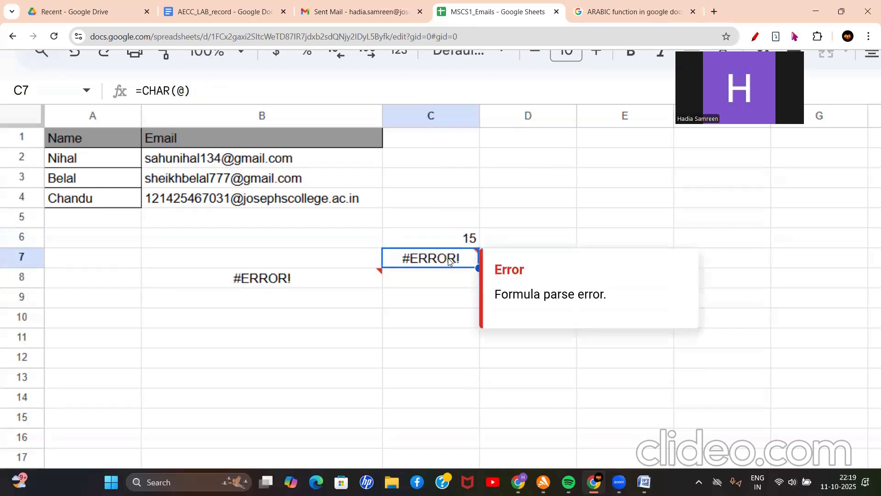
Switch to the Google results and change the web search to "syntax of CHAR function in google docs"
click(596, 5)
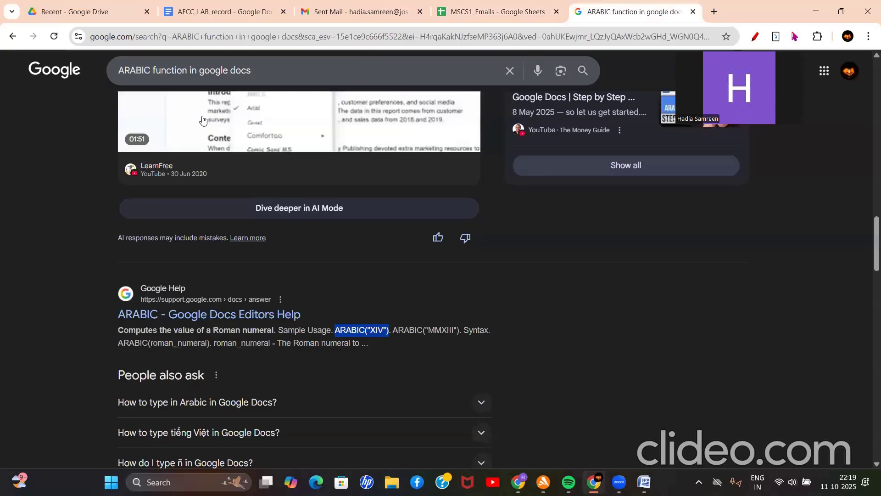
click(119, 70)
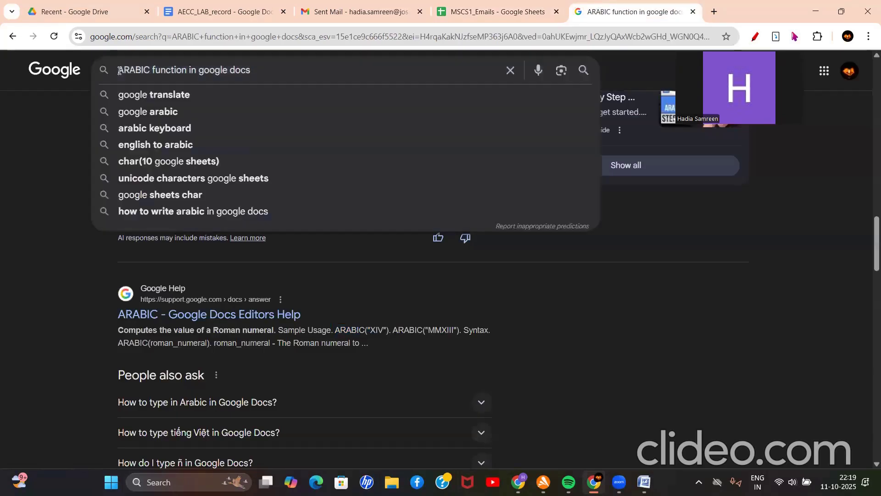
text(syntax of)
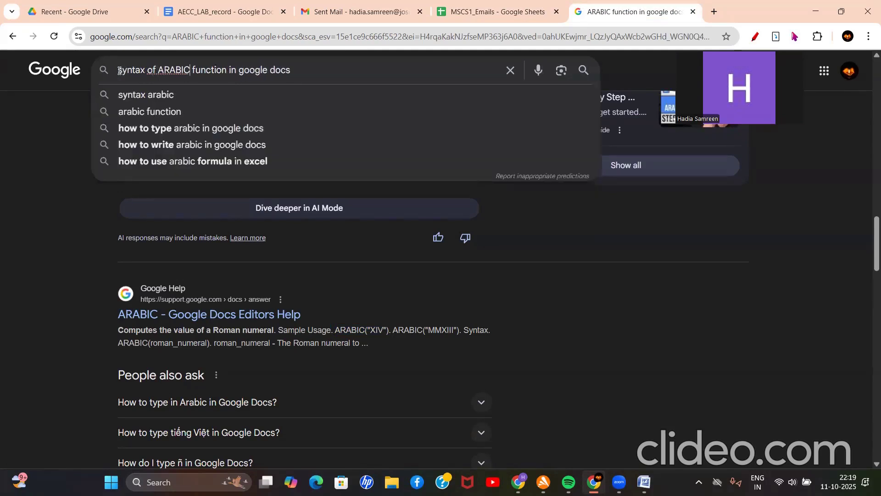
key(BackSpace)
key(BackSpace)
key(BackSpace)
key(BackSpace)
key(BackSpace)
key(BackSpace)
text(VH)
key(BackSpace)
key(BackSpace)
text(CHAR)
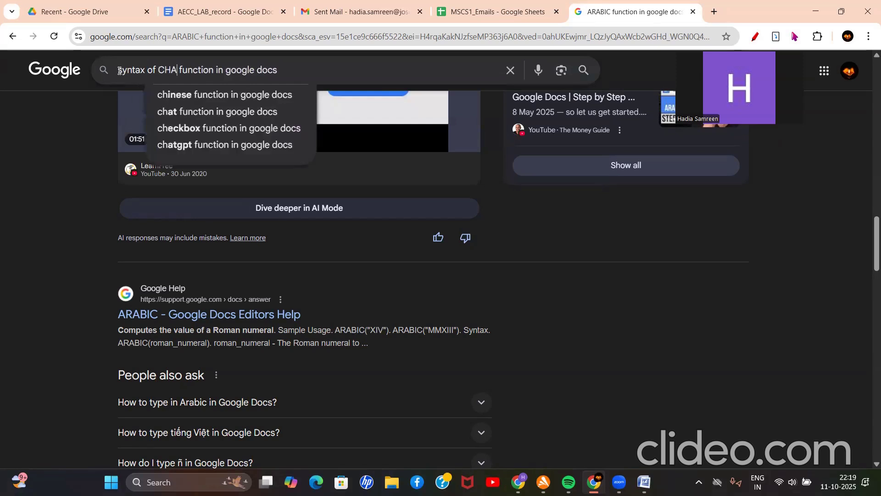
key(Return)
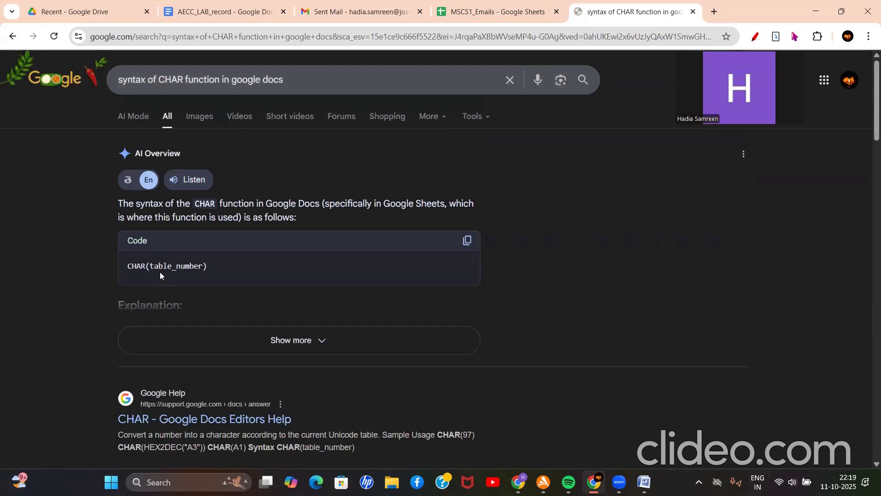
Return to the MSCS1_Emails spreadsheet and replace the CHAR argument in cell C7 with 65
click(495, 11)
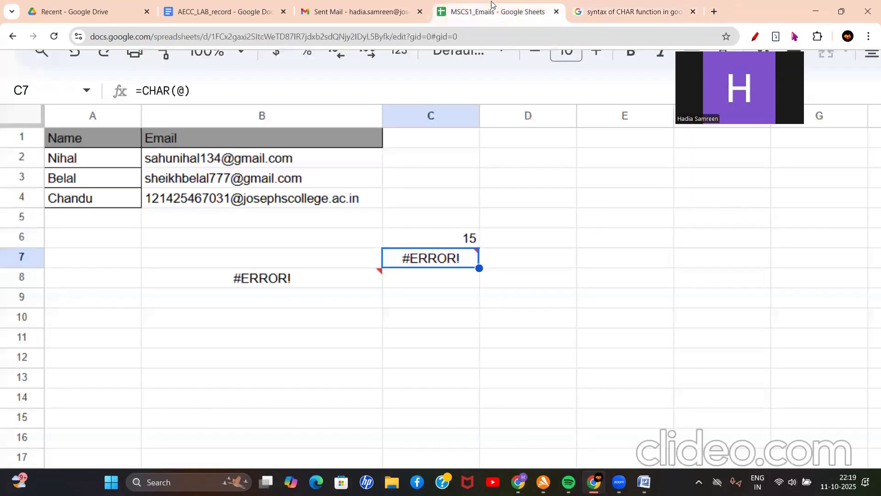
double_click(435, 258)
click(434, 258)
key(BackSpace)
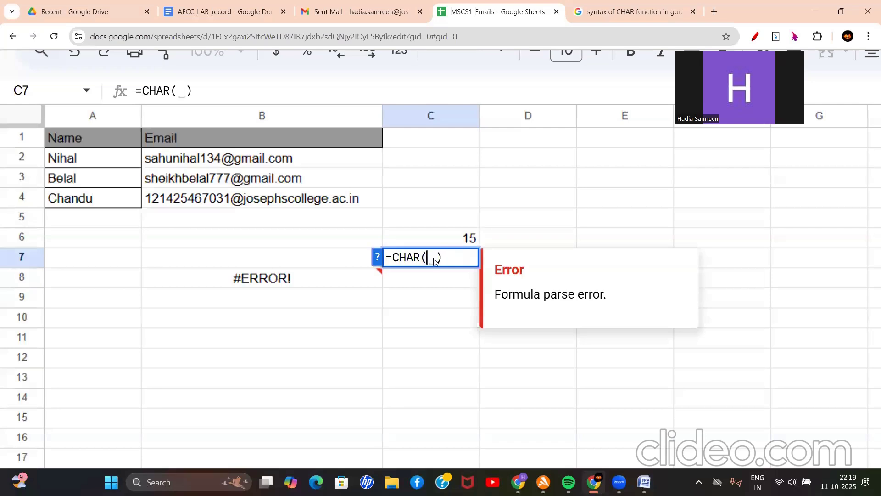
key(Down)
key(BackSpace)
key(BackSpace)
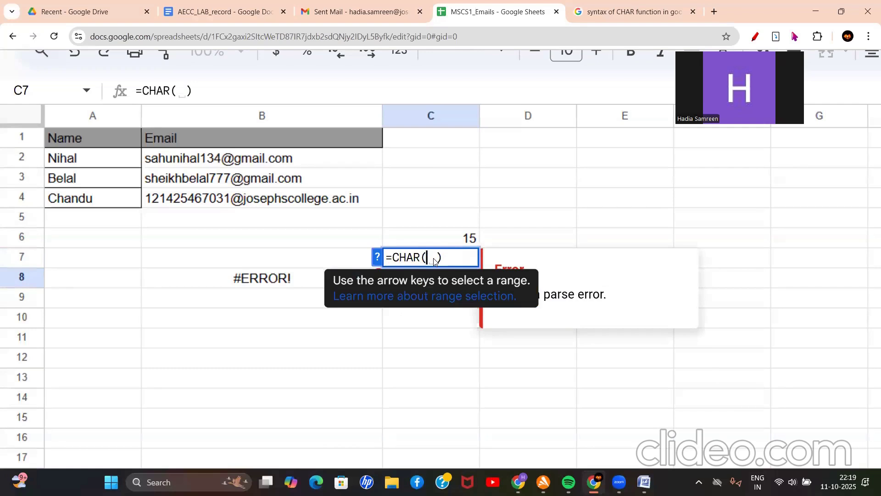
text(65)
key(Return)
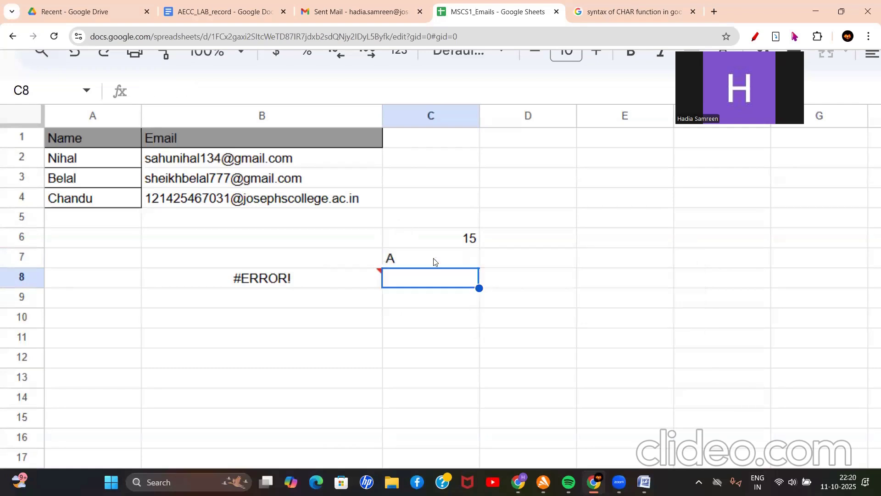
Change the number in the C7 formula so that it reads =CHAR(97)
click(440, 260)
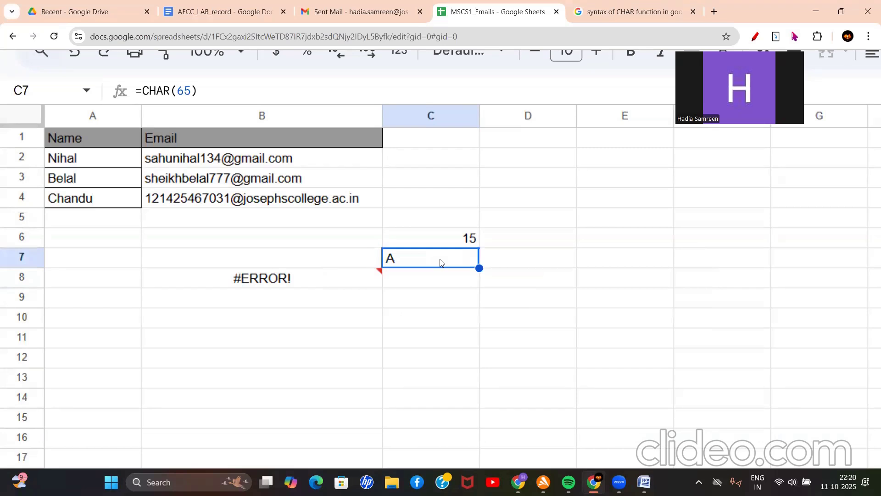
triple_click(440, 259)
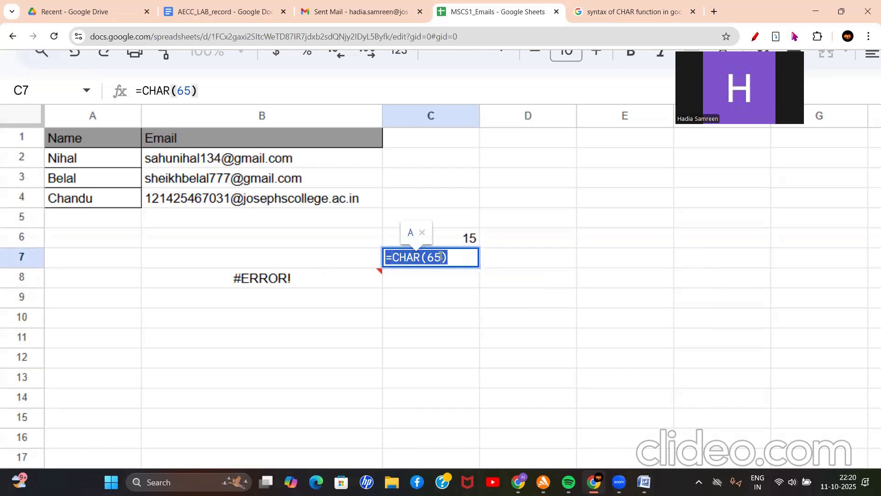
click(440, 258)
key(BackSpace)
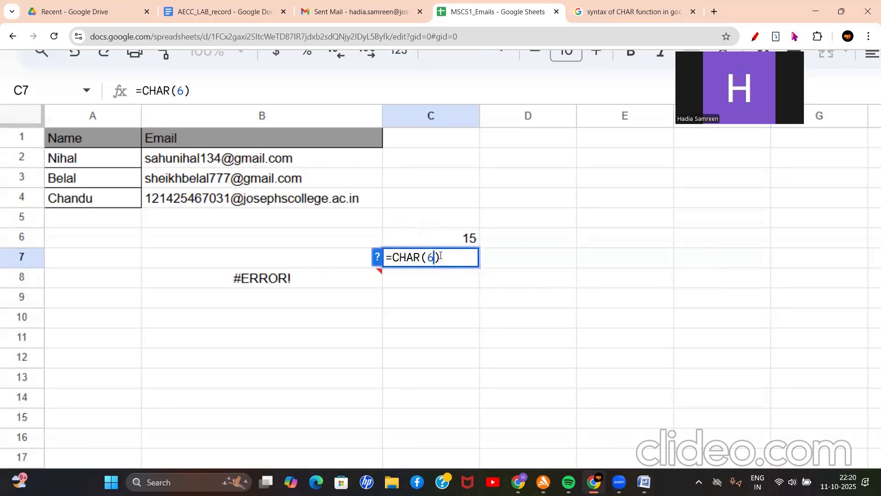
key(BackSpace)
text(97)
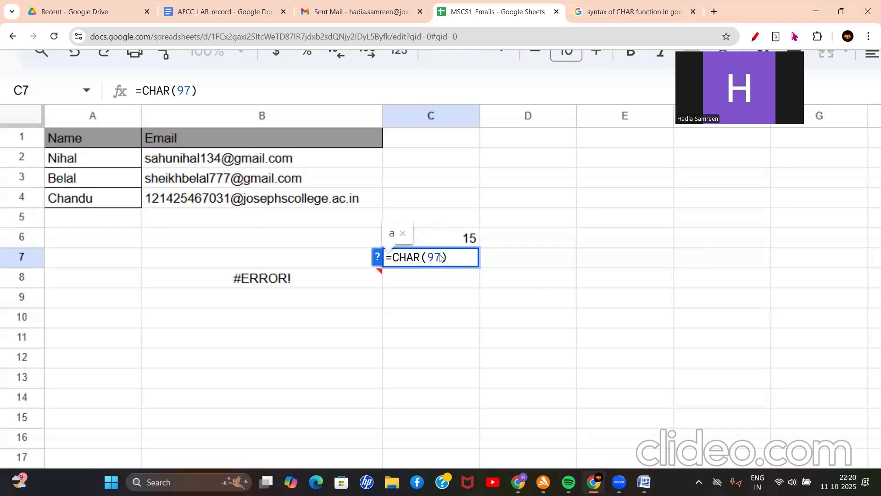
key(Return)
Change the number in the C7 formula so that it reads =CHAR(10)
click(432, 258)
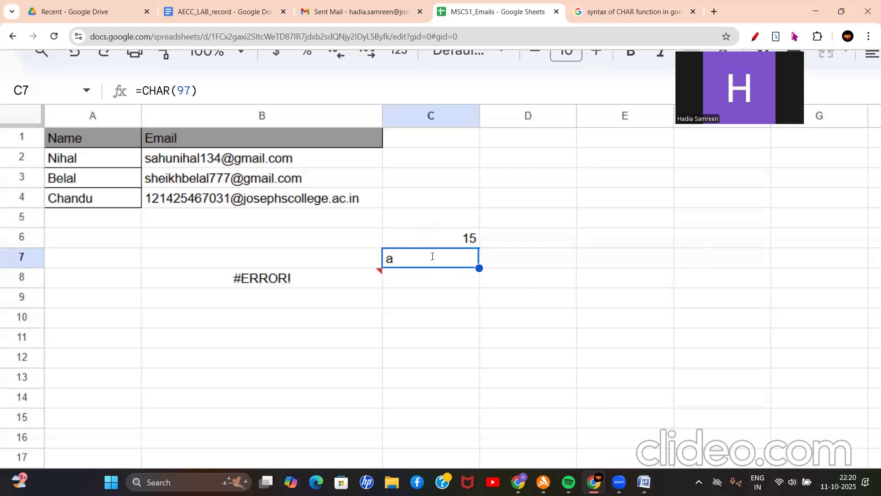
triple_click(433, 258)
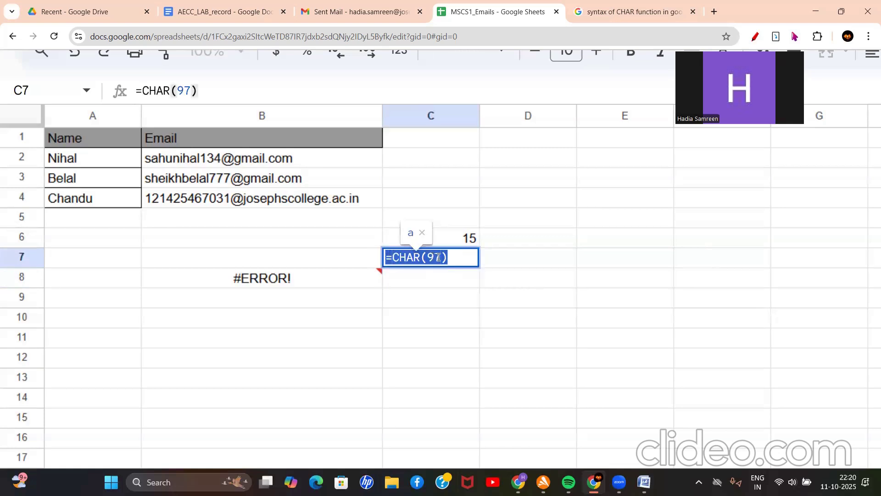
click(438, 258)
key(BackSpace)
key(BackSpace)
text(10)
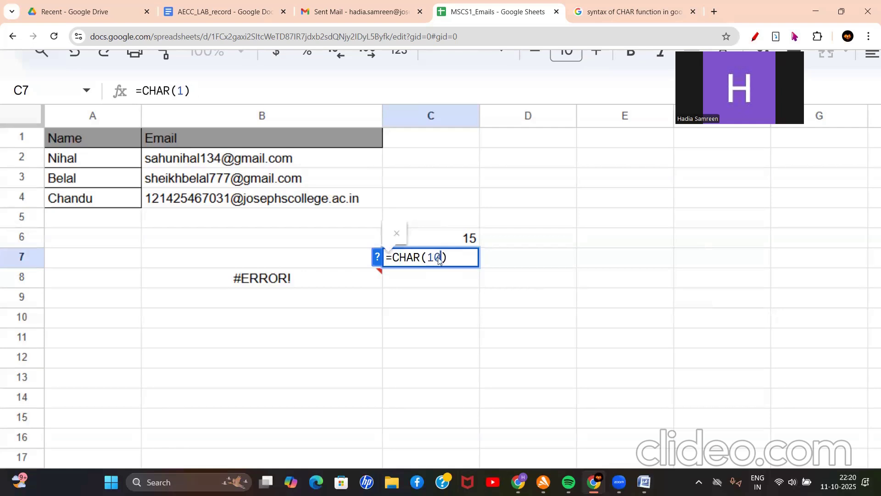
key(Return)
Set the CHAR argument in cell C7 to 15 and select the neighbouring cell D7
click(447, 261)
double_click(447, 258)
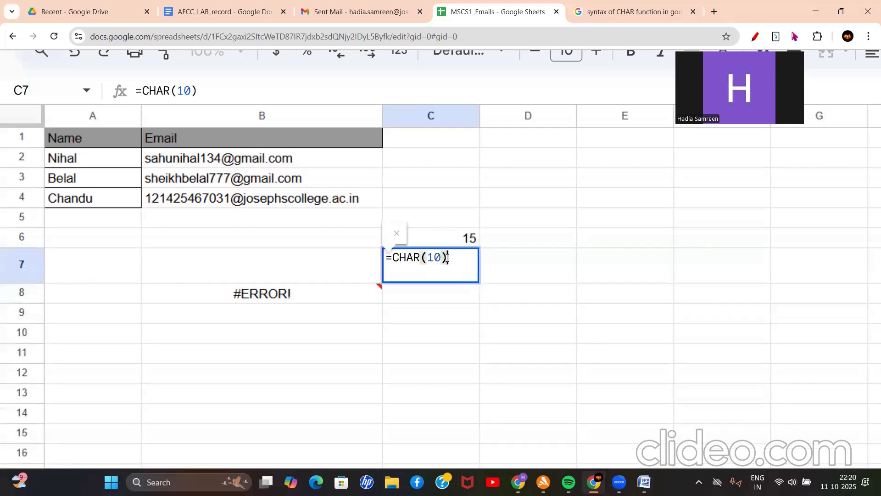
click(442, 260)
key(BackSpace)
key(BackSpace)
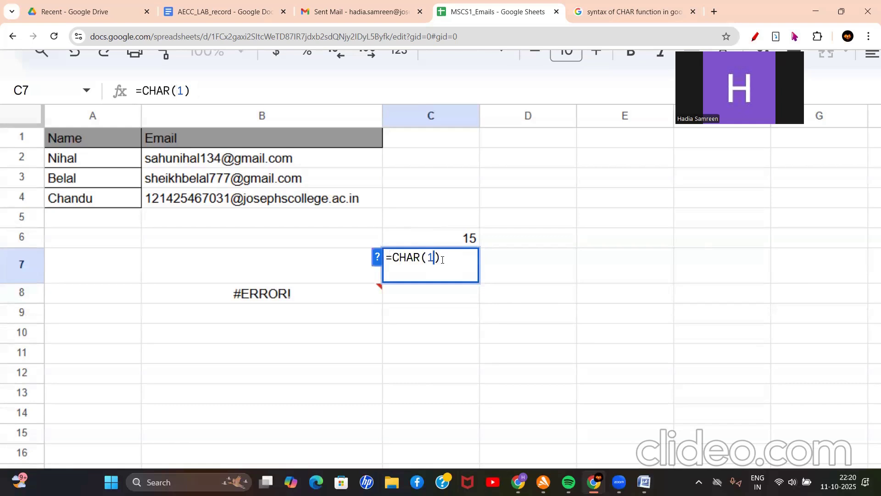
text(15)
key(Return)
click(509, 265)
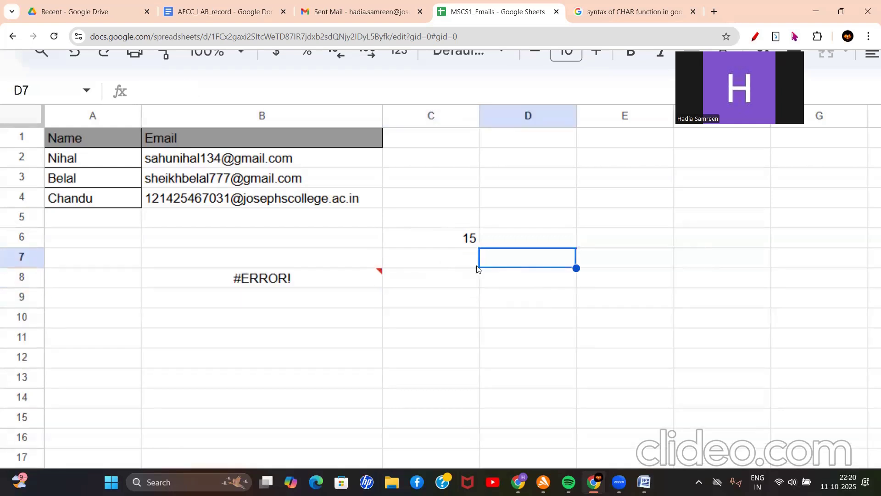
Edit the formula in cell C7 to read =CHAR(14)
click(447, 266)
double_click(447, 267)
click(440, 258)
key(BackSpace)
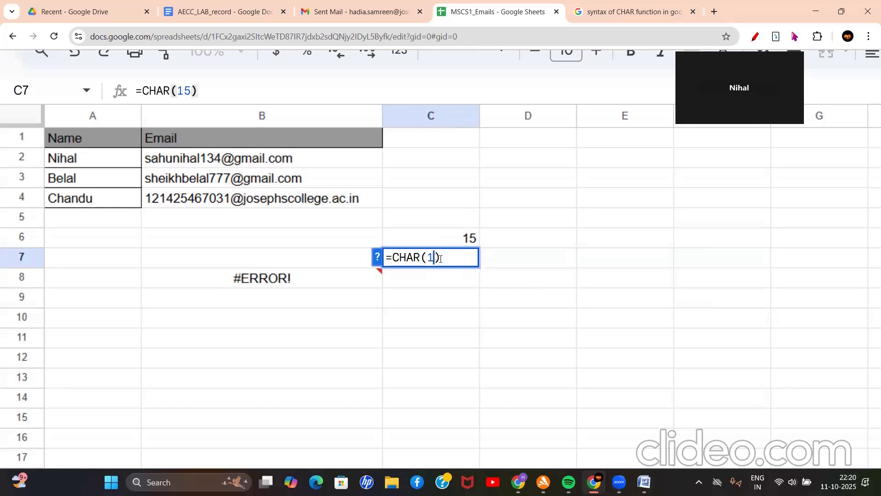
text(4)
key(Return)
Clear the CHAR formula from cell C7
click(441, 259)
triple_click(426, 260)
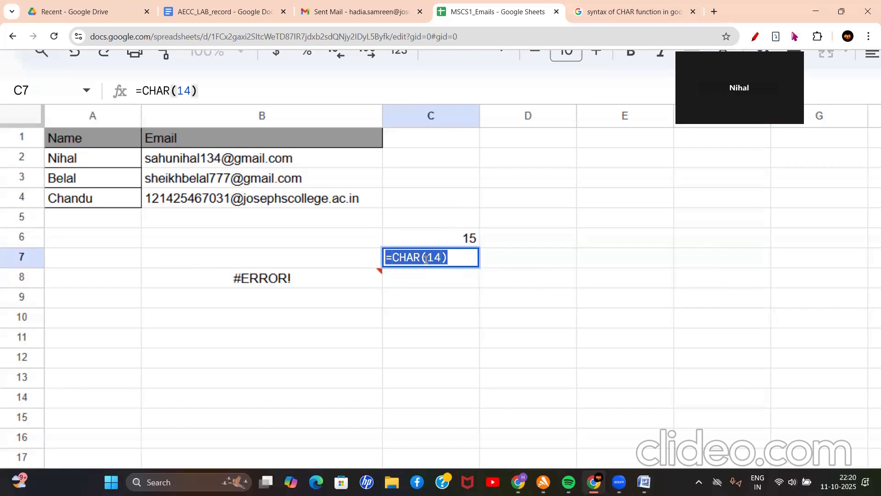
key(BackSpace)
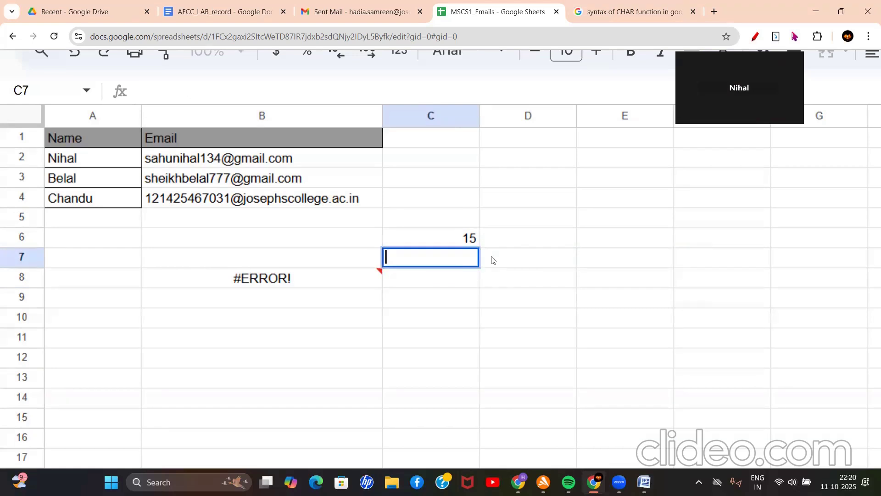
Enter the formula =CHAR(14) in cell D8
click(521, 282)
text(=)
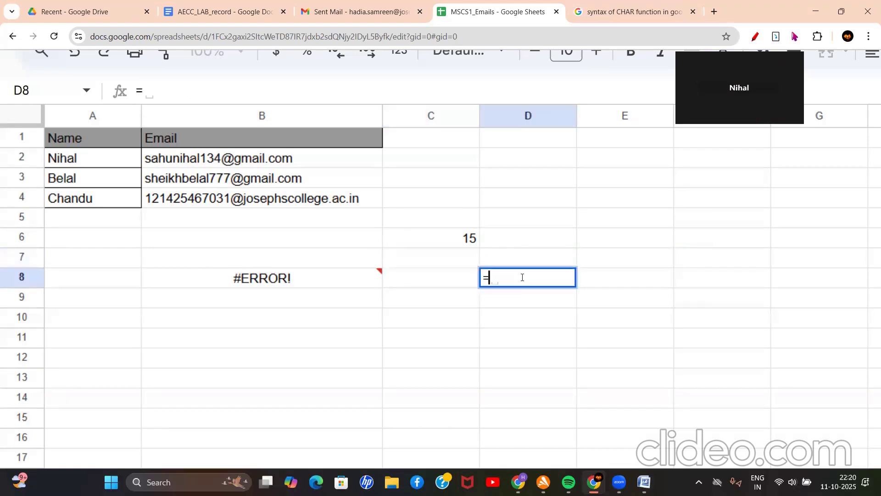
text(CHAR)
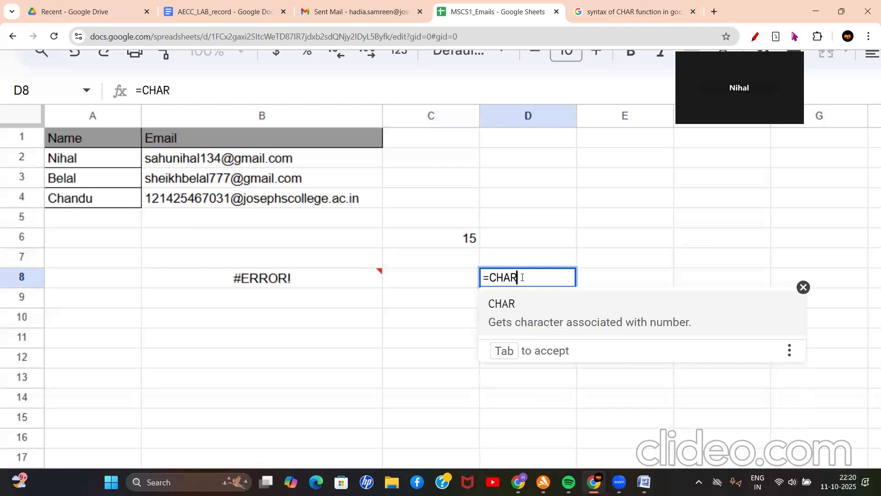
text((14))
key(Return)
Change the number in the D8 formula so that it reads =CHAR(76)
click(522, 281)
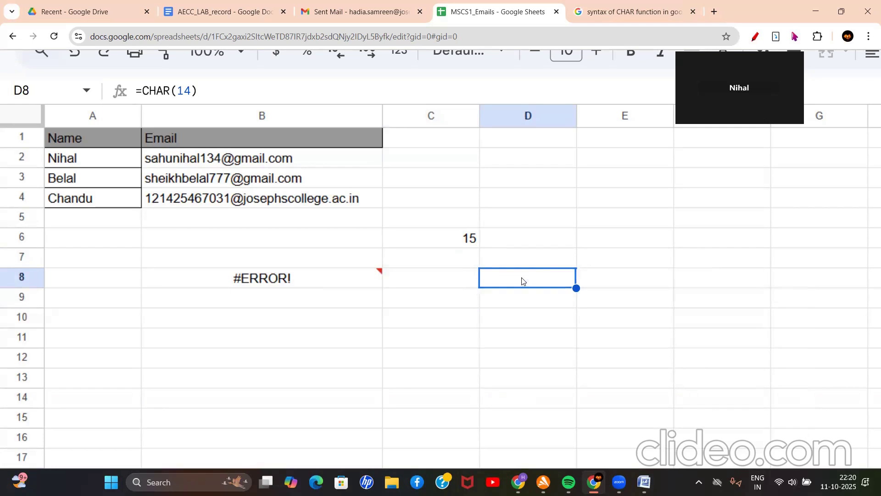
double_click(521, 281)
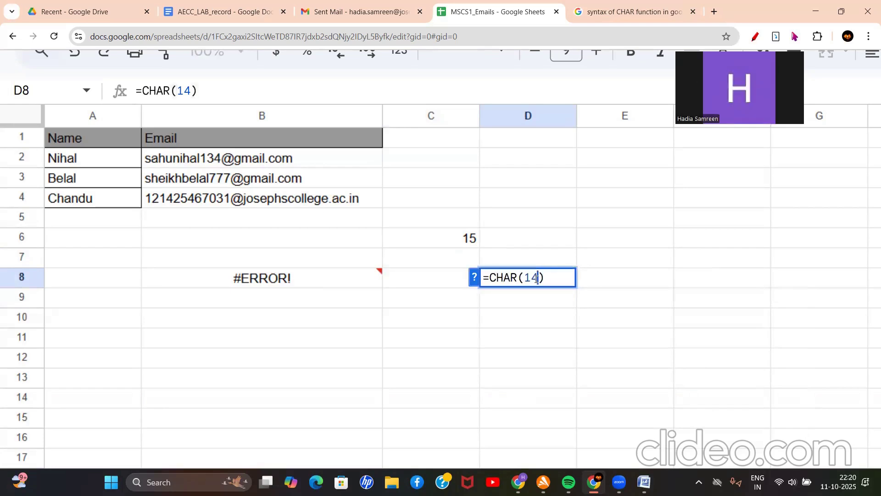
key(BackSpace)
key(BackSpace)
text(76)
key(Return)
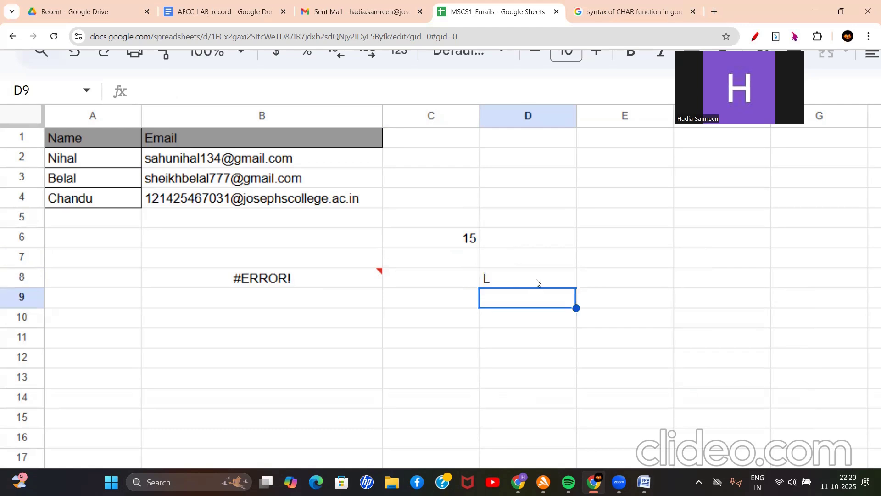
Change the number in the D8 formula so that it reads =CHAR(68)
click(537, 280)
double_click(536, 279)
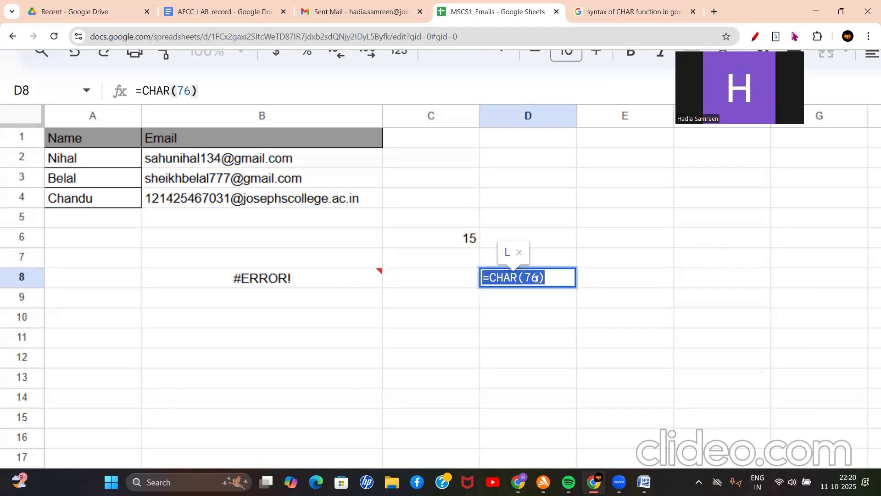
click(537, 279)
key(BackSpace)
key(BackSpace)
text(68)
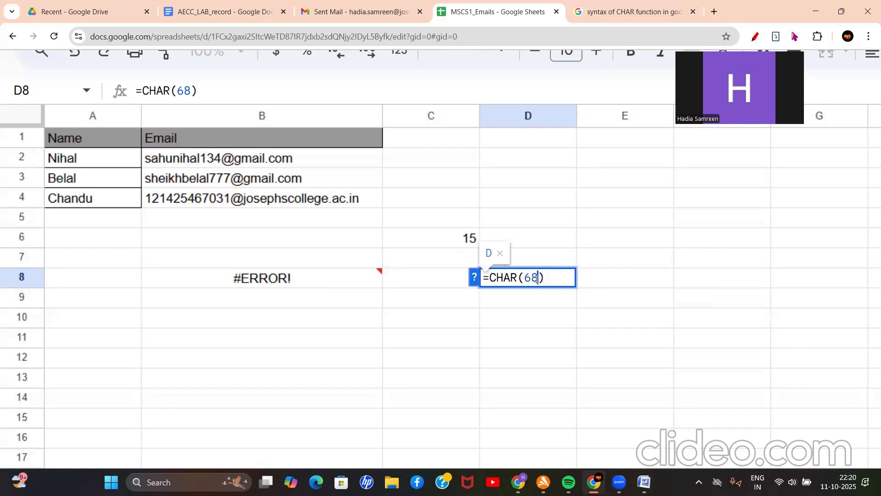
key(Return)
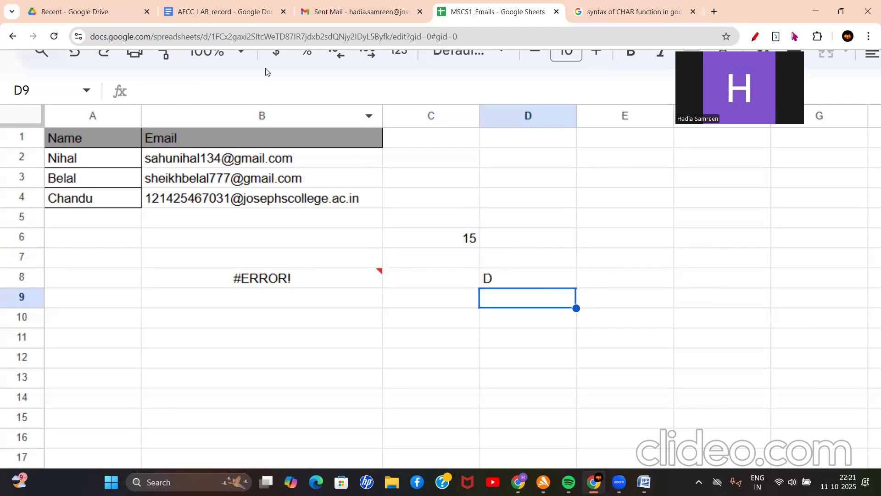
Copy the CONCATENATE heading from the AECC_LAB_record document and paste it into cell C9 of the MSCS1_Emails sheet
click(222, 18)
drag(147, 290, 192, 273)
key(ctrl+c)
click(113, 272)
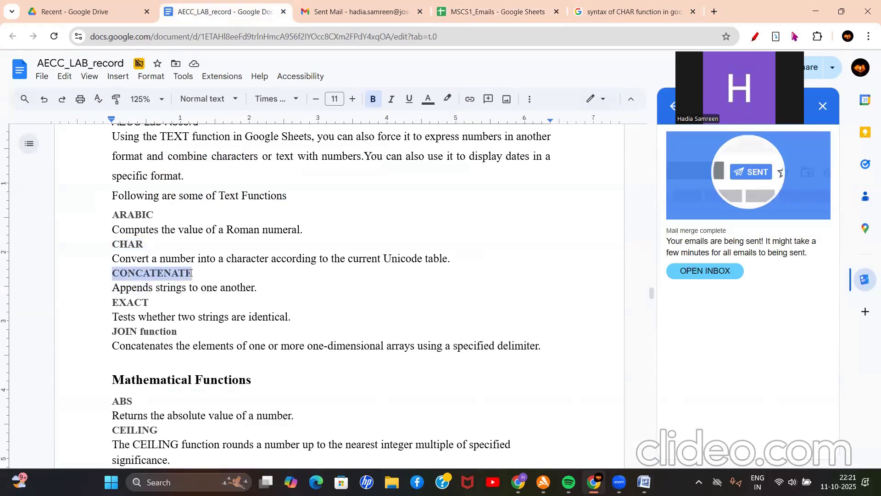
click(532, 9)
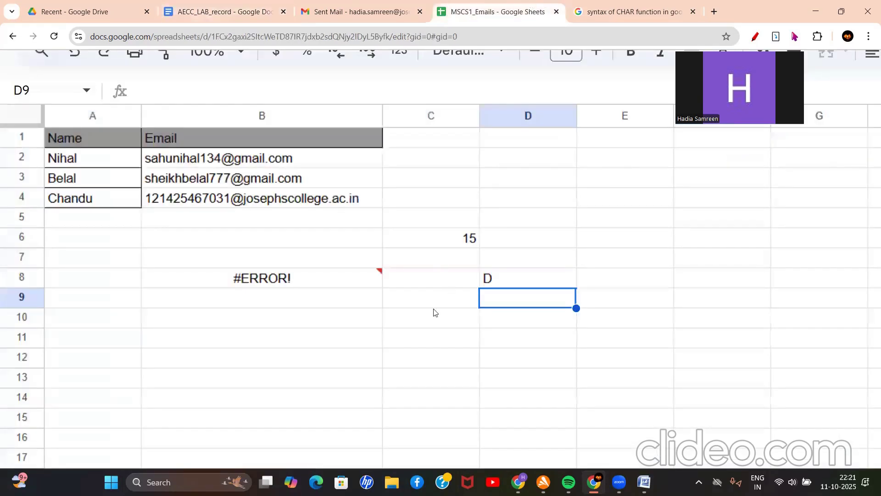
click(413, 302)
key(ctrl+v)
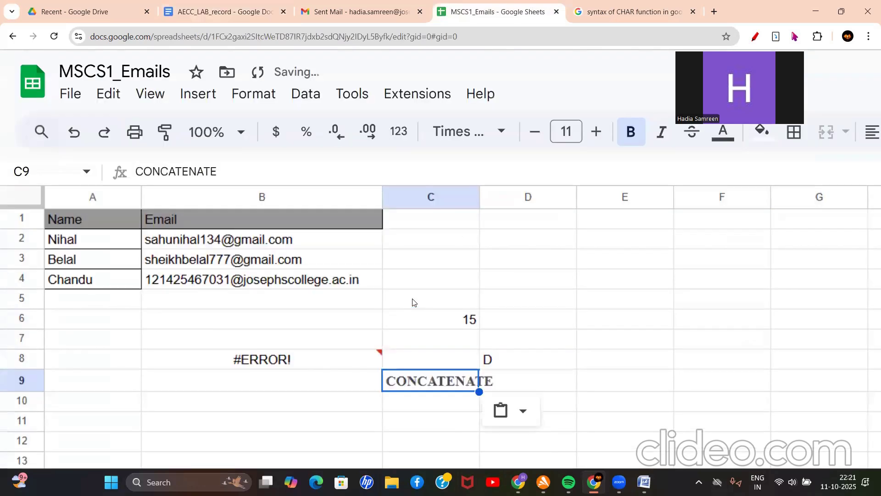
Widen column C so that the CONCATENATE text fits inside its cell
click(477, 195)
drag(489, 195, 564, 198)
click(625, 221)
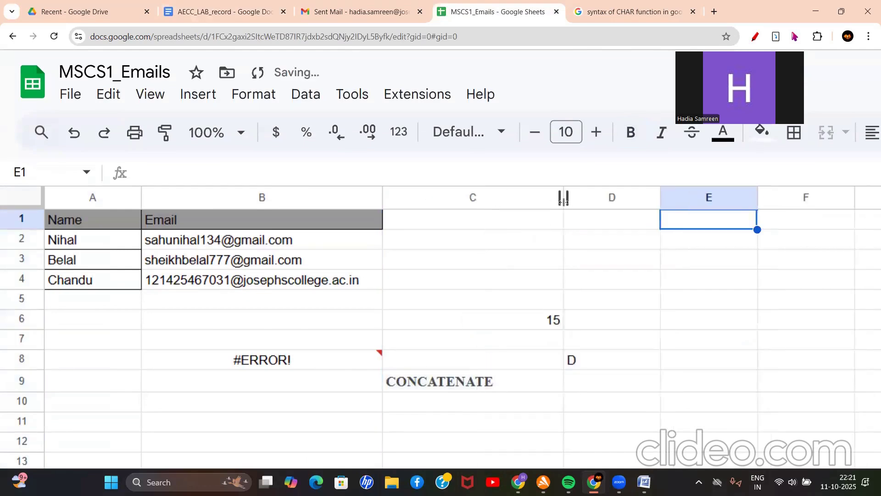
scroll(564, 202, down, 2)
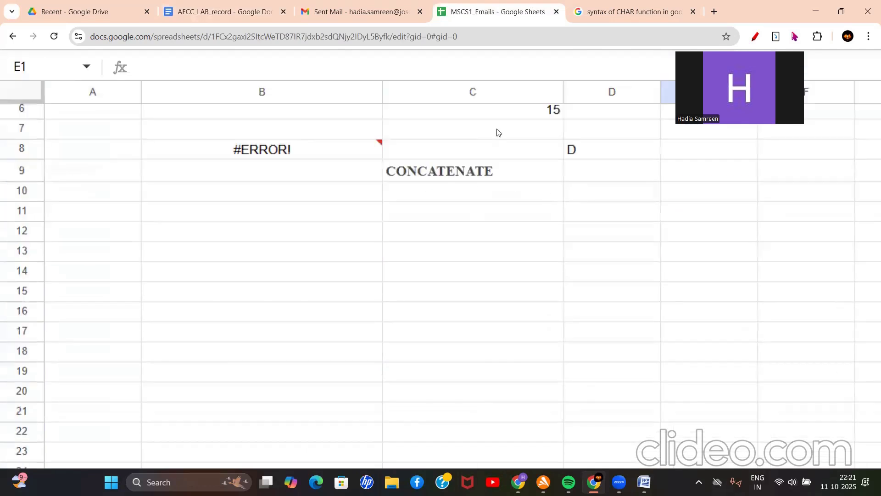
Switch to the Google search page and search for "syntax of Concatenate function in google docs"
click(592, 7)
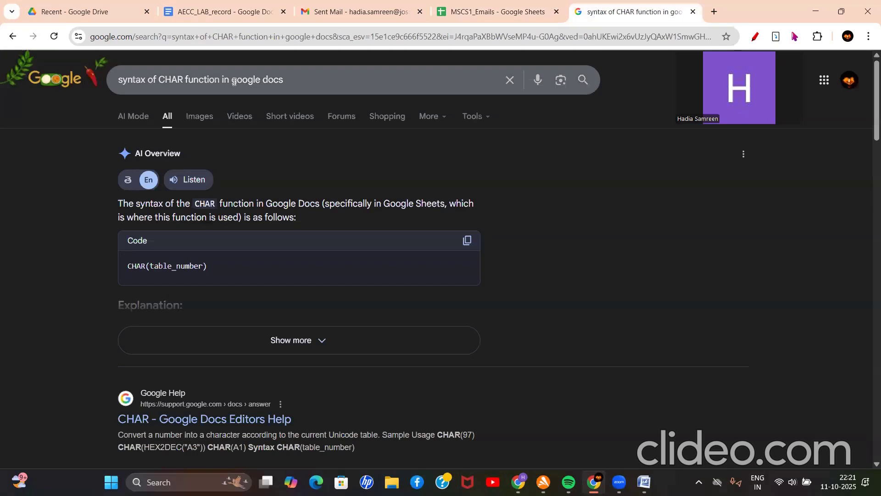
click(182, 80)
key(BackSpace)
key(BackSpace)
key(BackSpace)
text(on)
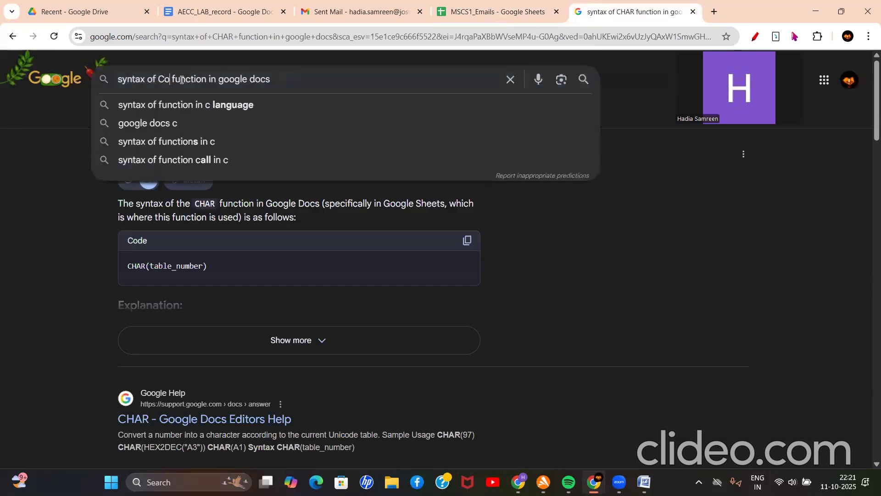
text(catenate)
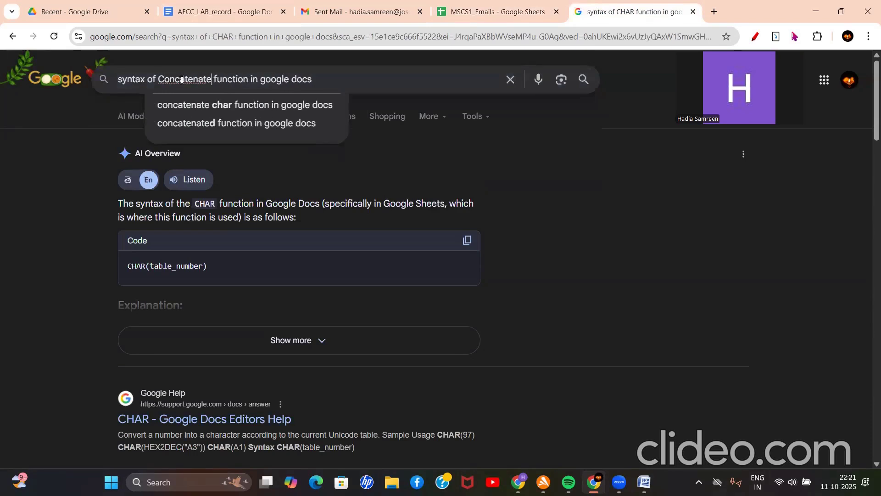
key(Return)
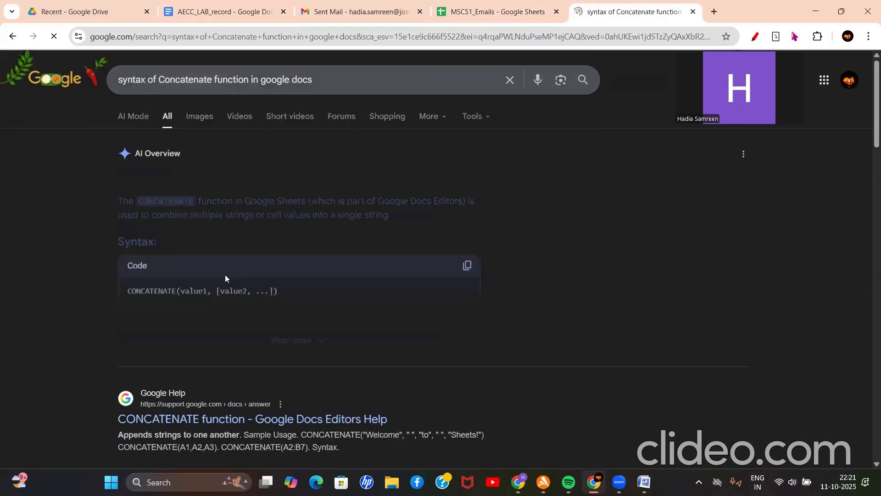
Expand the AI overview and examine the CONCATENATE syntax, its value arguments and the literal text string example
click(222, 338)
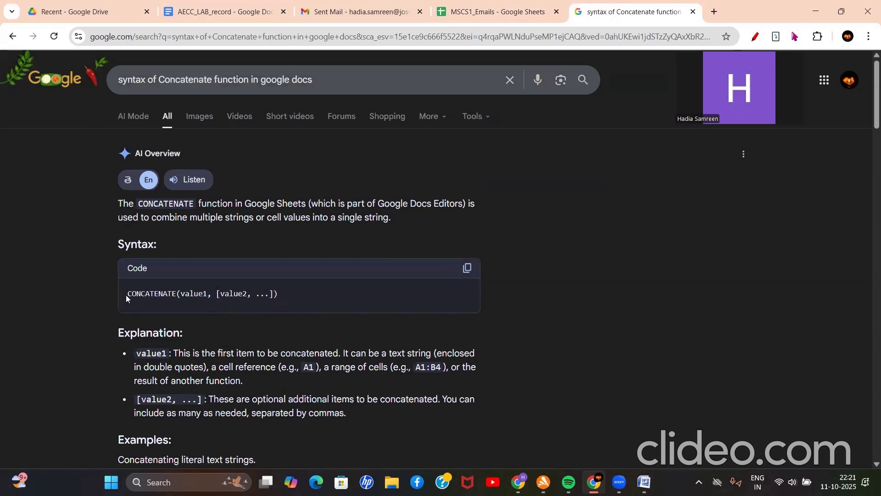
drag(181, 294, 247, 294)
scroll(245, 294, down, 3)
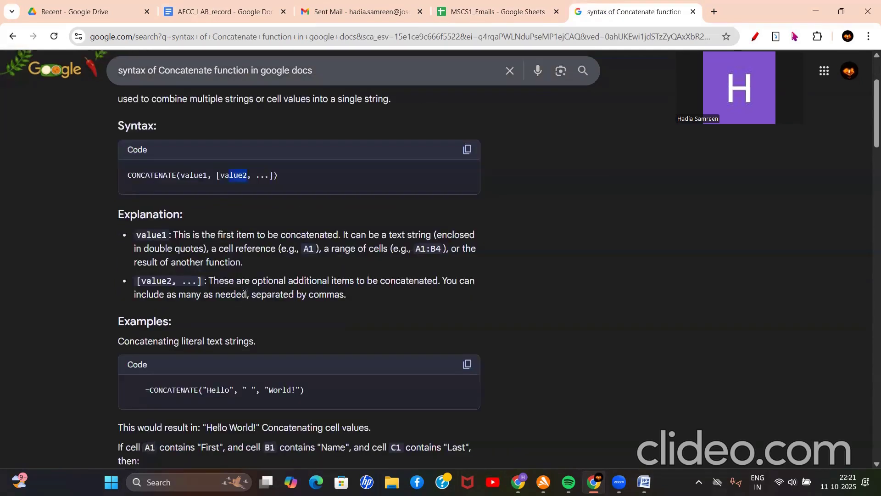
scroll(245, 294, down, 2)
scroll(203, 321, down, 1)
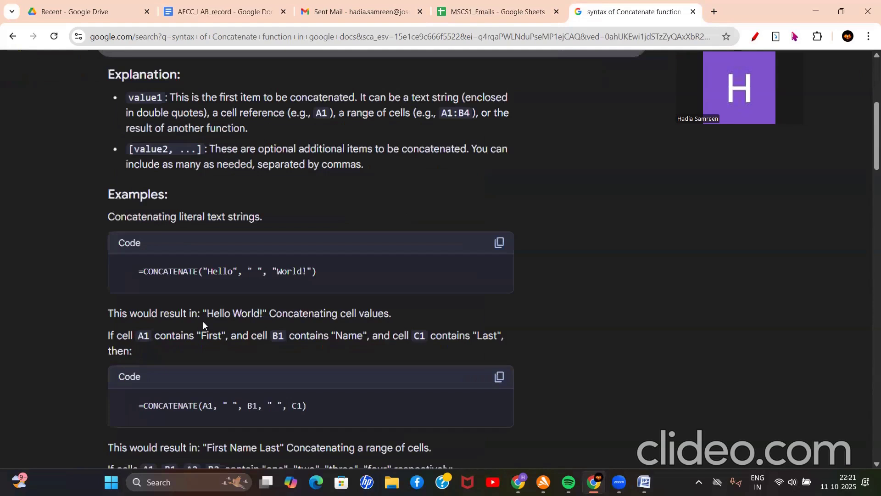
scroll(203, 321, up, 3)
drag(210, 249, 251, 252)
drag(309, 249, 338, 252)
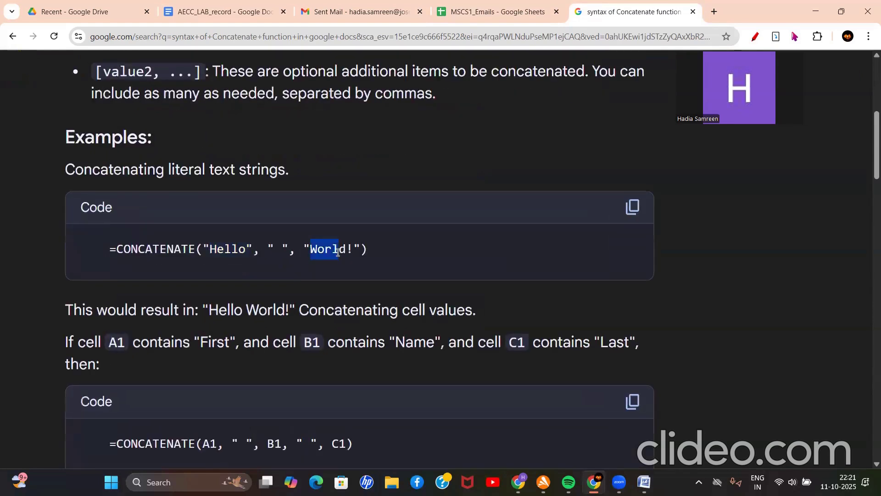
Return to the MSCS1_Emails sheet and put an equals sign before CONCATENATE in cell C9
click(477, 5)
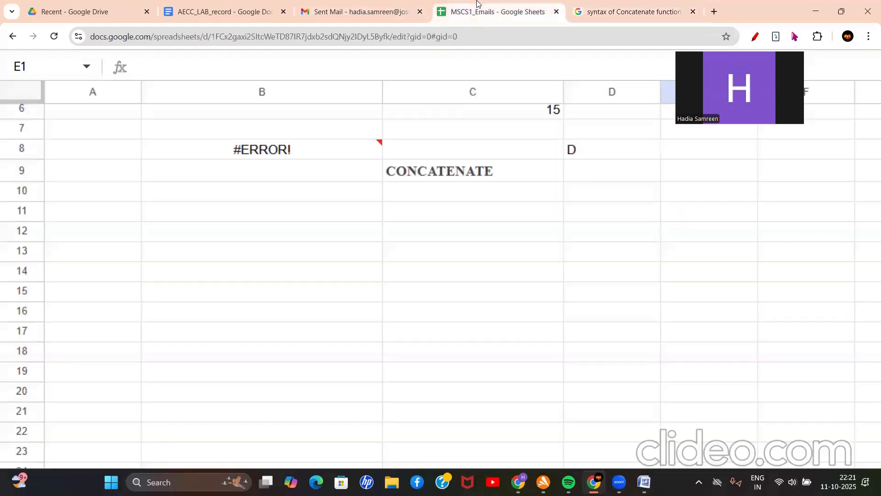
click(499, 178)
double_click(499, 177)
click(498, 177)
click(393, 168)
key(Left)
text(=)
click(474, 172)
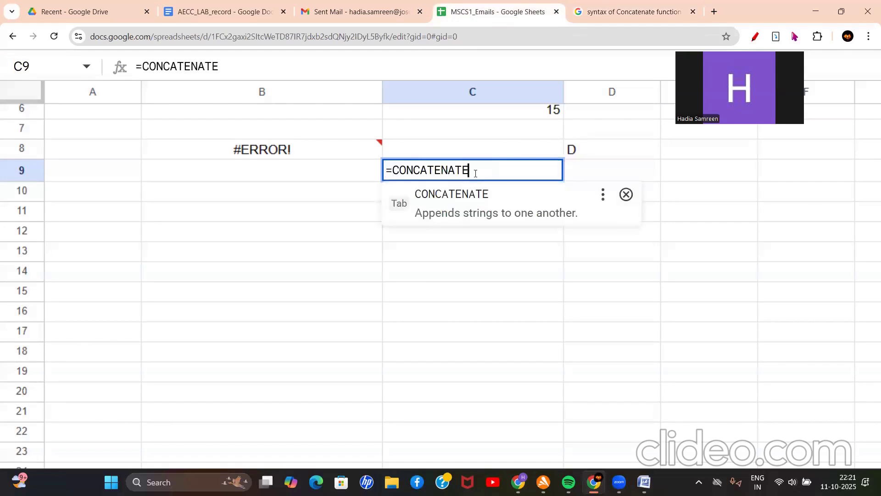
Add the text arguments to the C9 formula so that it reads =CONCATENATE("Heyya ","MSCS1")
text(()
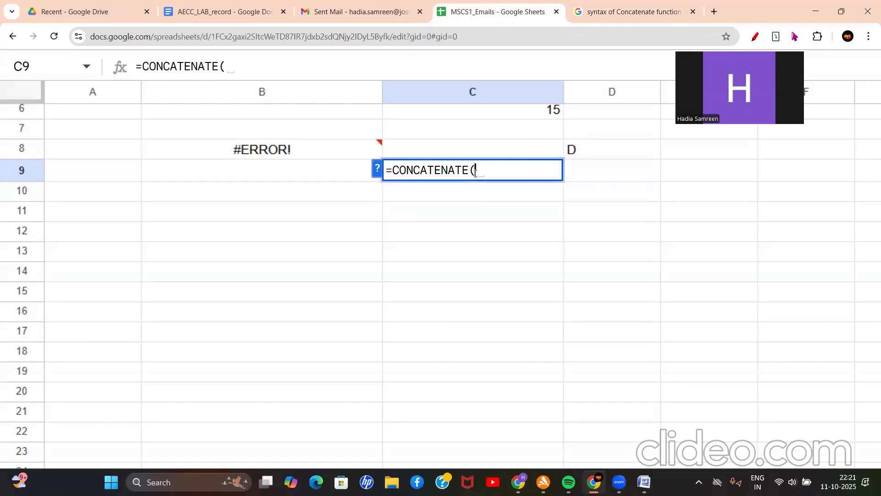
text("Heyya)
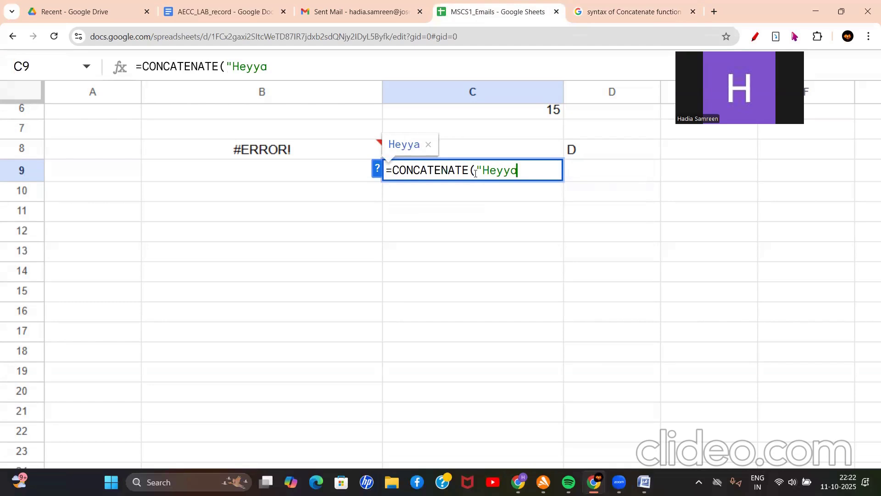
text( ","MSC)
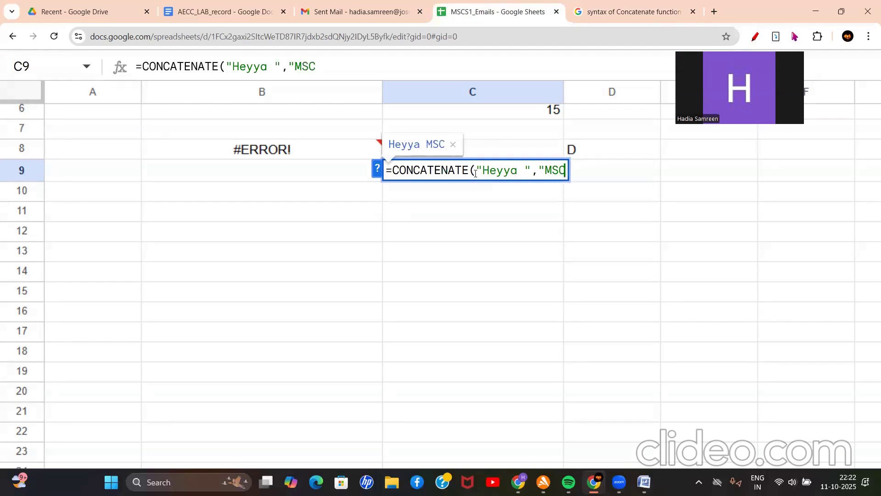
text(S1)
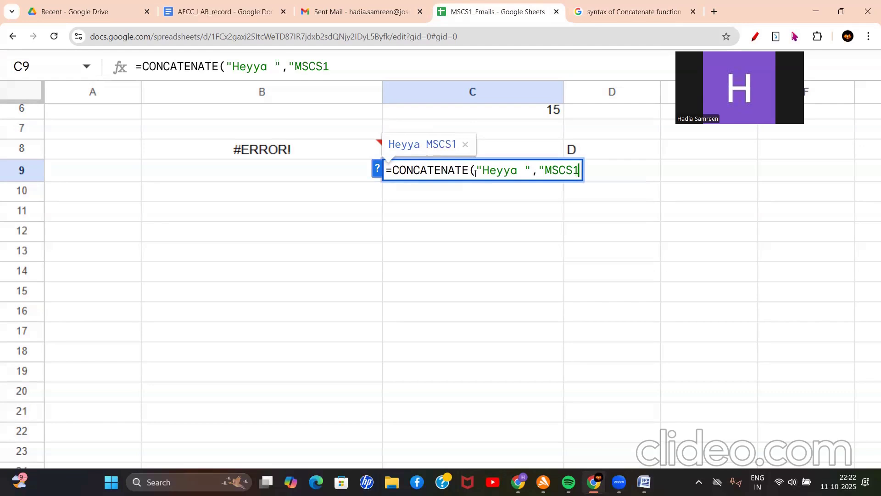
text("))
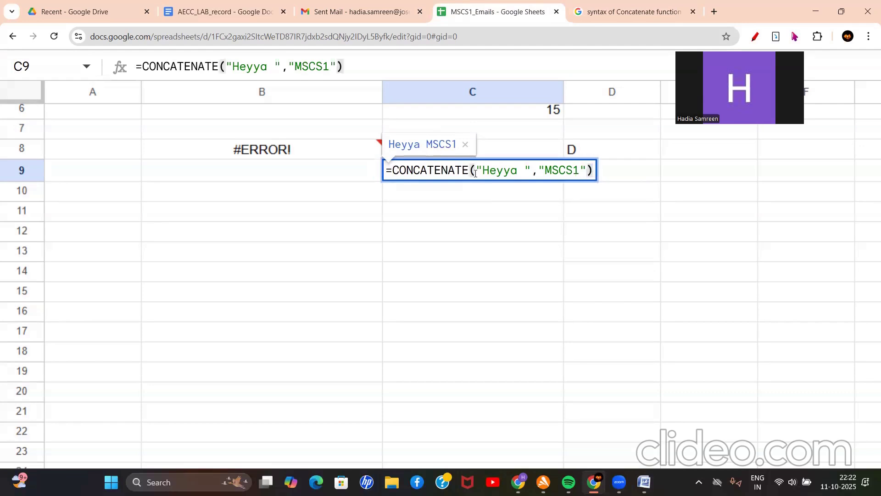
key(Return)
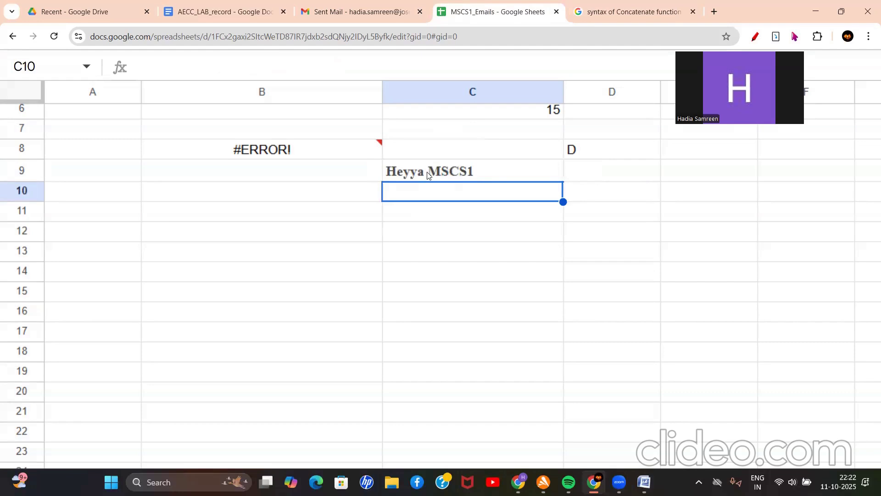
Remove the space after Heyya in the C9 formula so that it reads =CONCATENATE("Heyya","MSCS1")
click(444, 170)
double_click(454, 170)
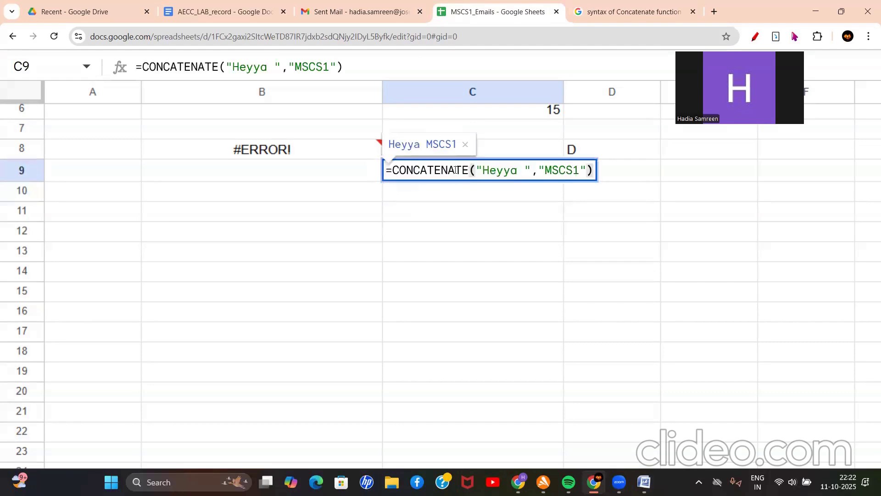
click(525, 170)
key(BackSpace)
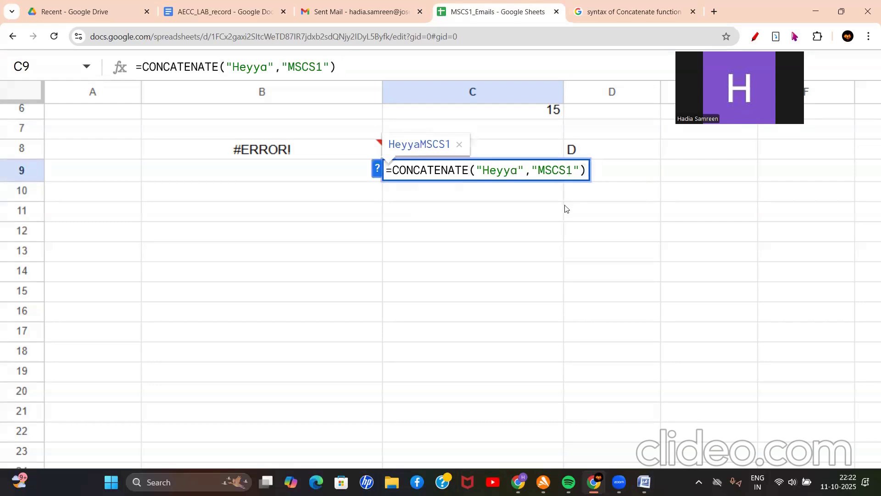
key(Return)
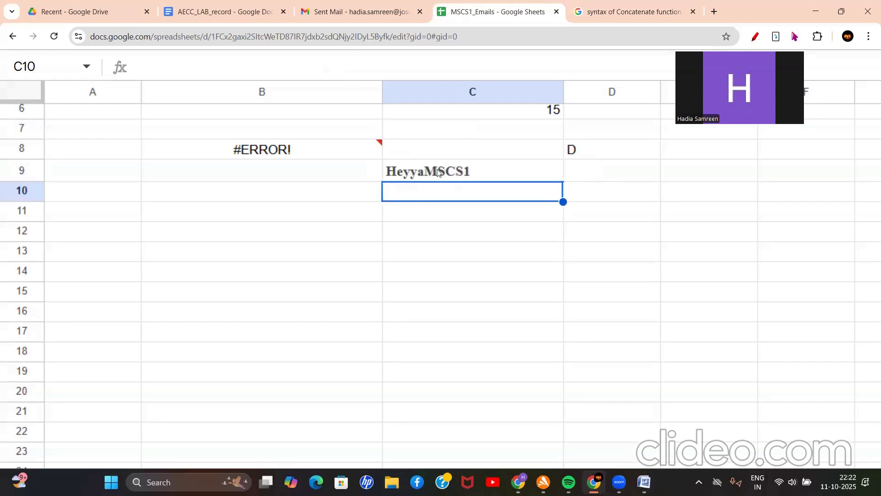
Add "Whats up" as a third text argument in C9, making the formula =CONCATENATE("Heyya","MSCS1","Whats up")
triple_click(449, 170)
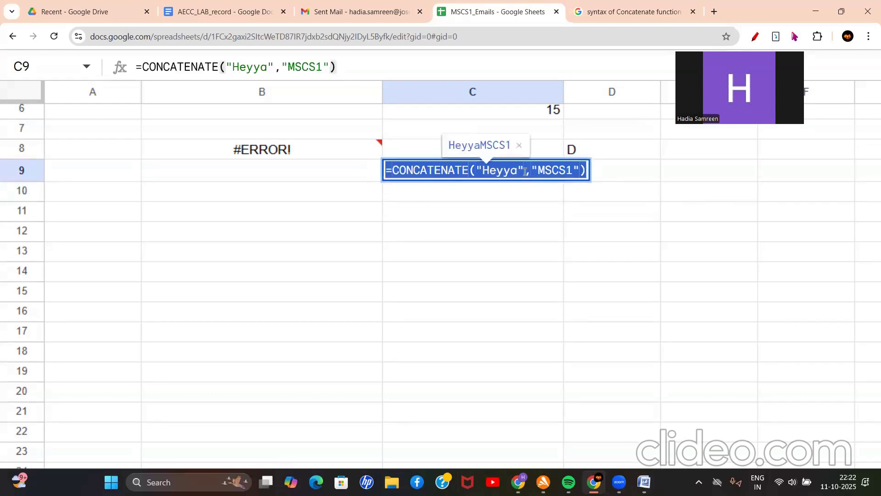
click(582, 170)
text(,)
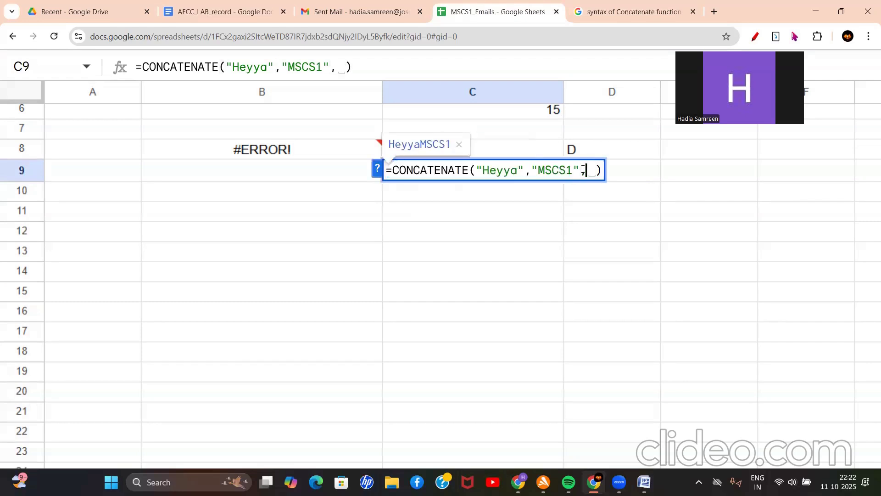
text(")
text(How)
key(BackSpace)
key(BackSpace)
key(BackSpace)
text(W)
text(tsapp)
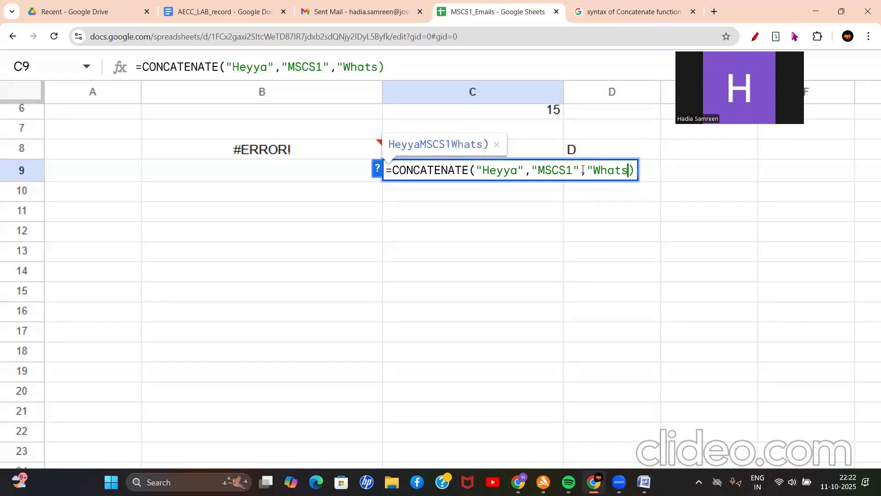
key(BackSpace)
key(BackSpace)
key(BackSpace)
text(up")
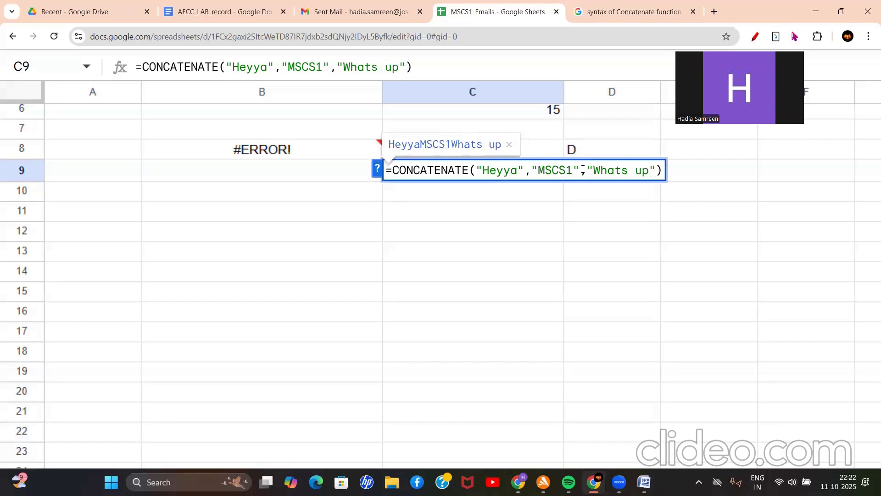
key(Return)
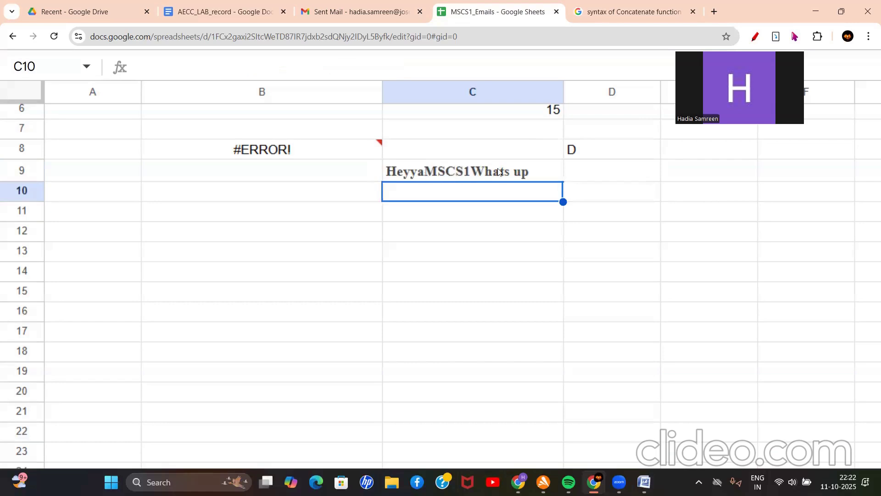
Review the CONCATENATE formula in C9 and highlight the EXACT heading in the AECC_LAB_record document
double_click(475, 175)
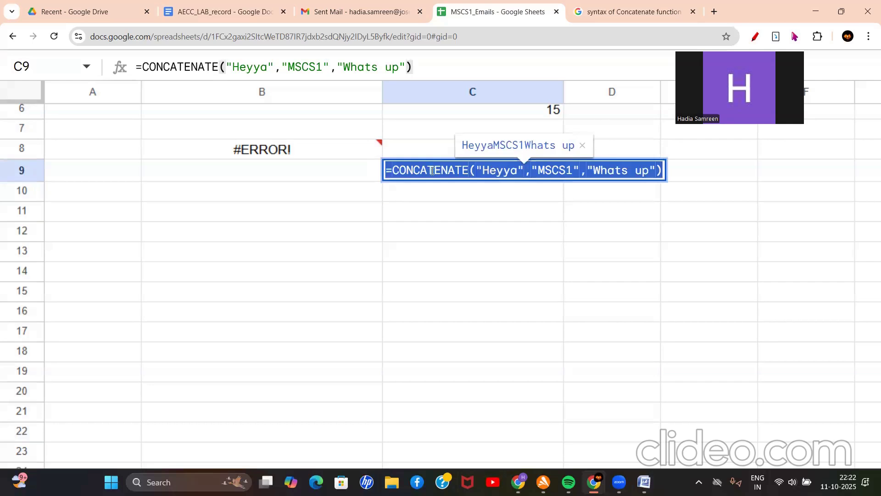
click(206, 7)
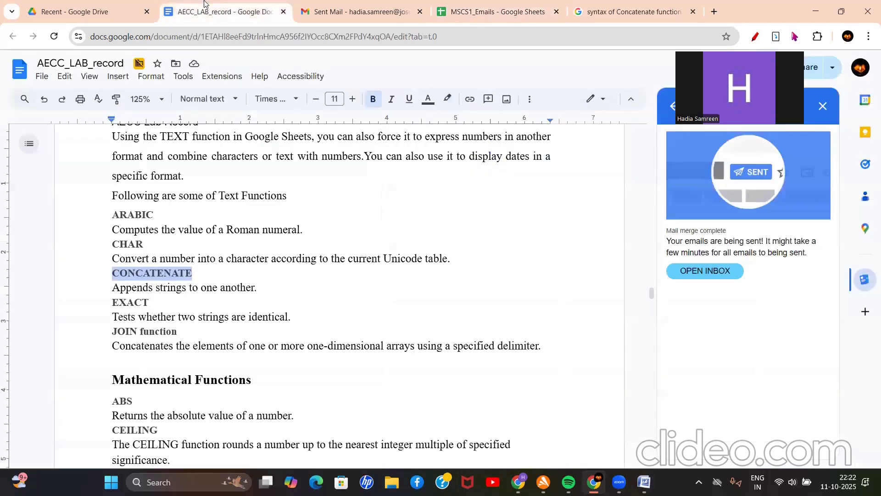
drag(153, 300, 113, 300)
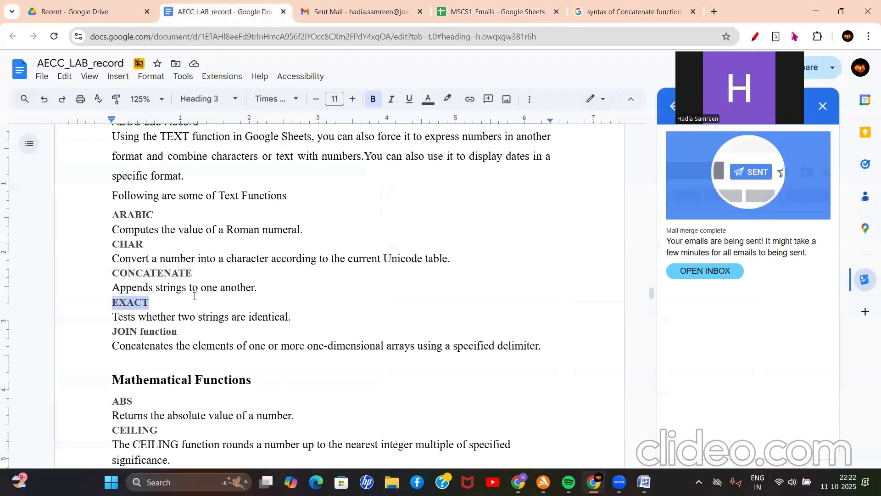
Search Google for "syntax of EXACT function in google docs" from the existing CONCATENATE search and expand the AI overview
click(563, 4)
click(595, 12)
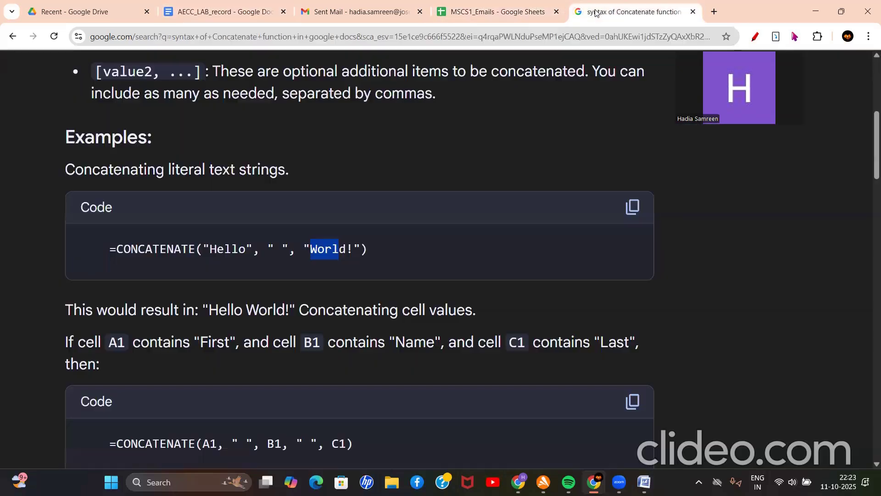
scroll(312, 91, down, 5)
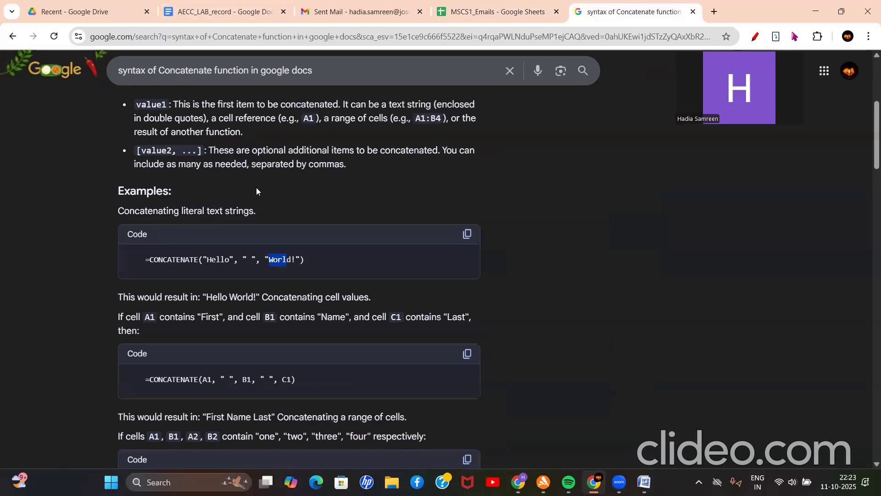
scroll(256, 188, up, 5)
drag(176, 83, 161, 80)
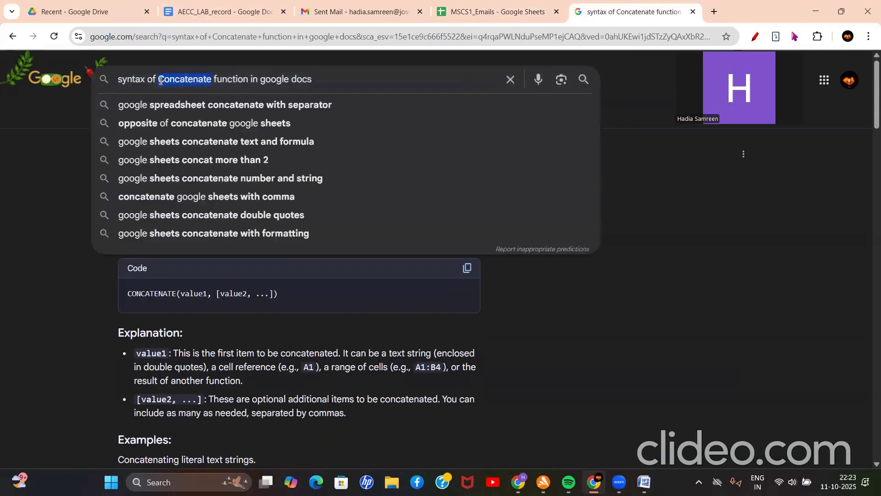
text(EXACT)
key(Return)
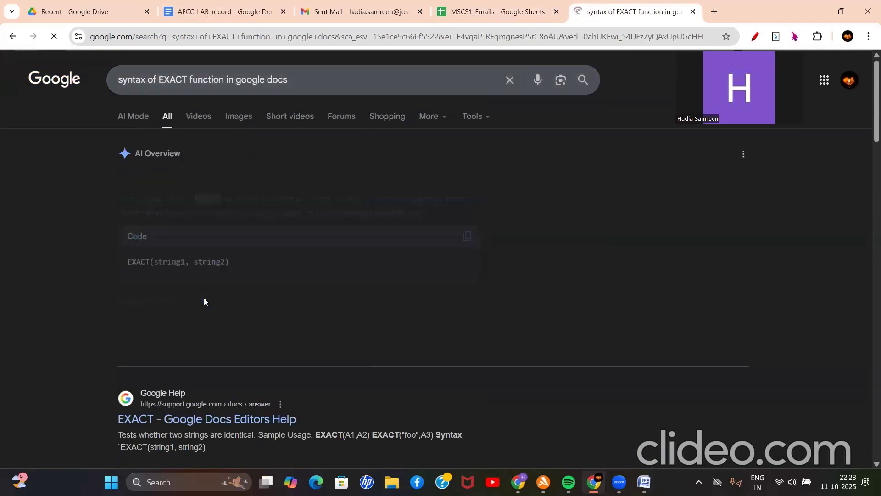
click(257, 344)
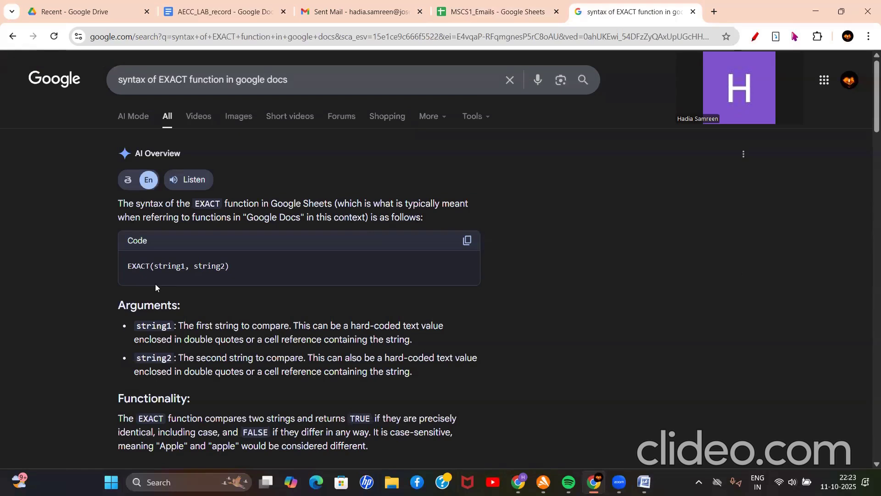